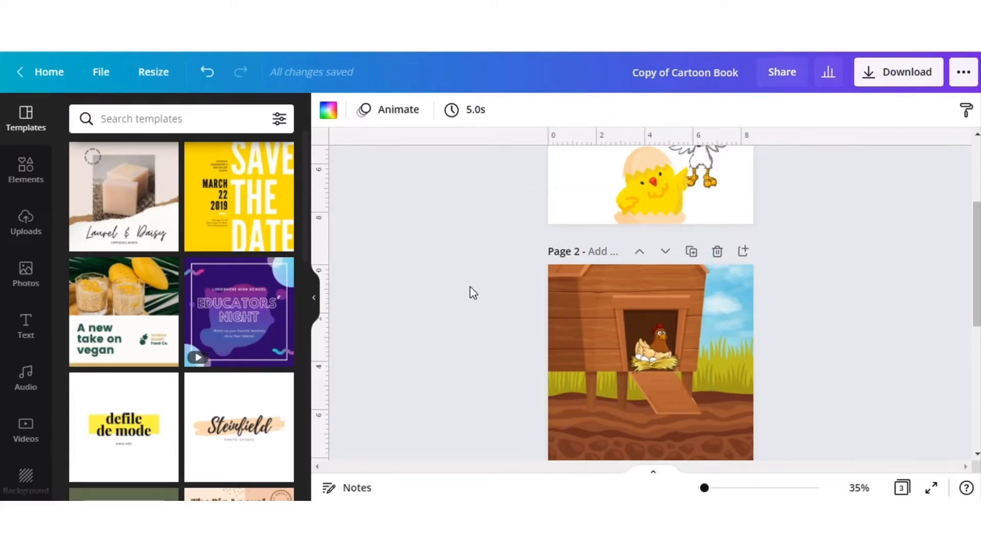
Add the recently used grass-and-soil graphic to the blank page 3.
scroll(473, 292, "down", 5)
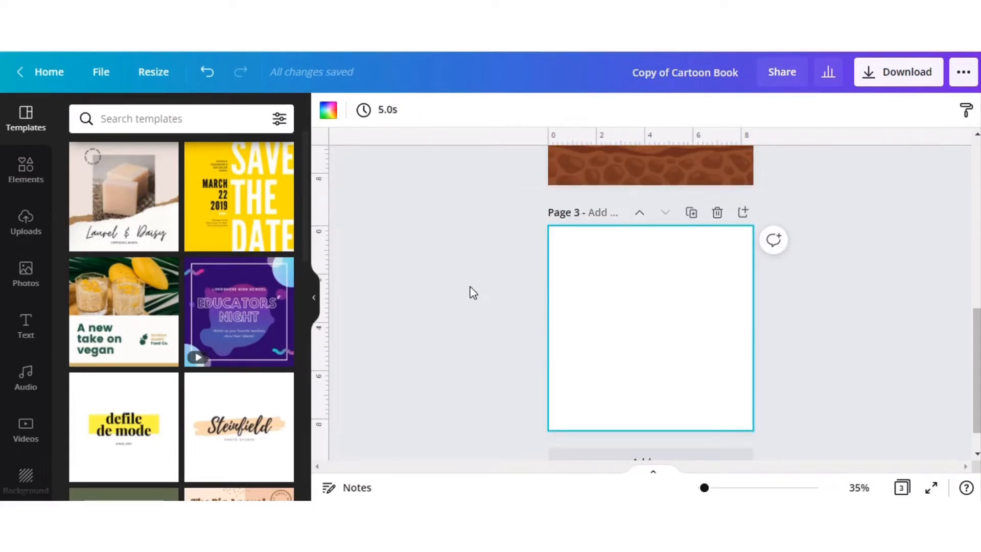
left_click(28, 176)
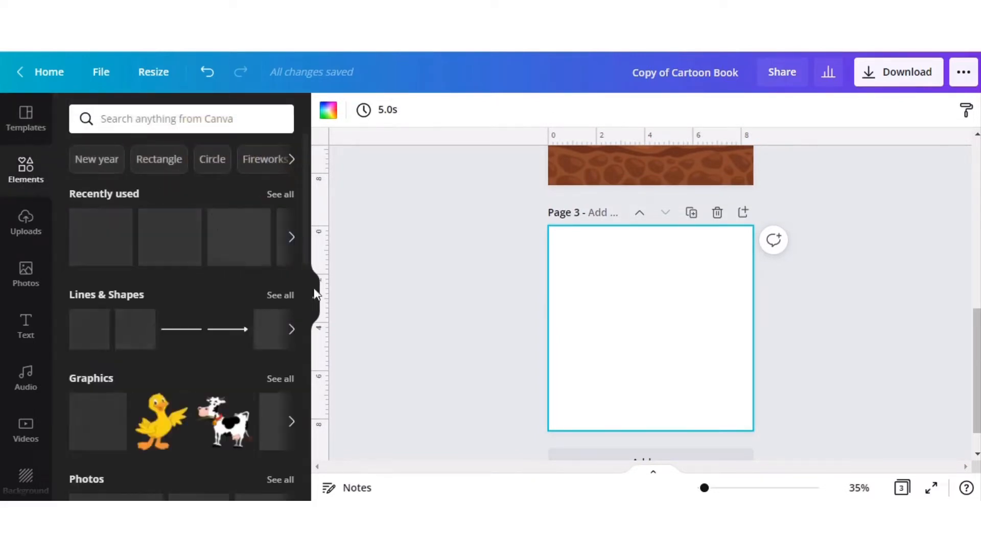
scroll(510, 281, "up", 5)
scroll(511, 282, "down", 4)
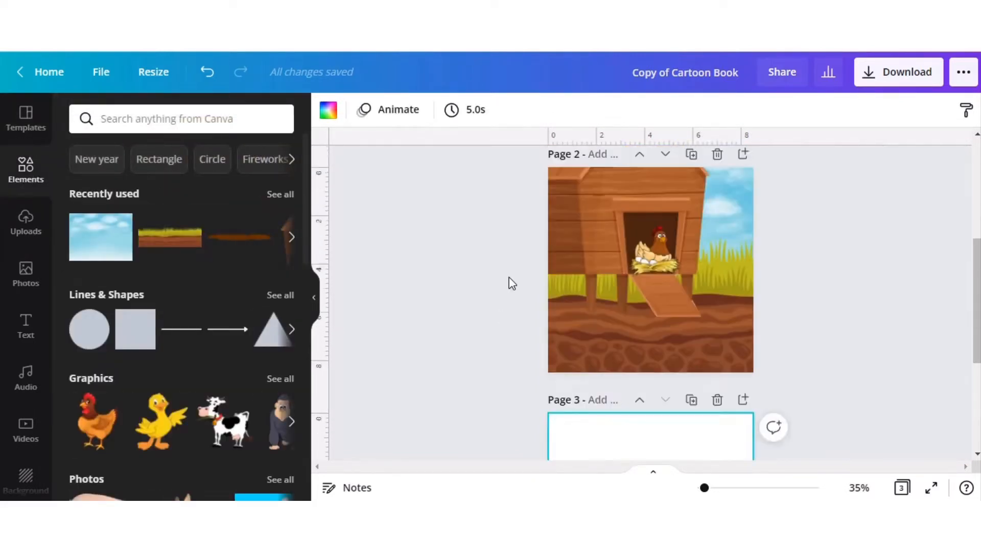
scroll(510, 282, "down", 1)
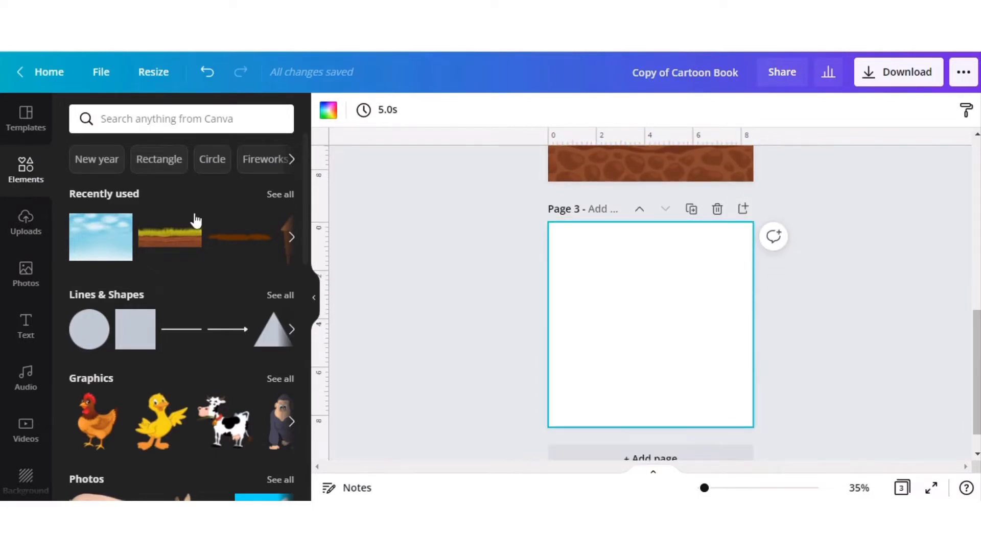
left_click(159, 252)
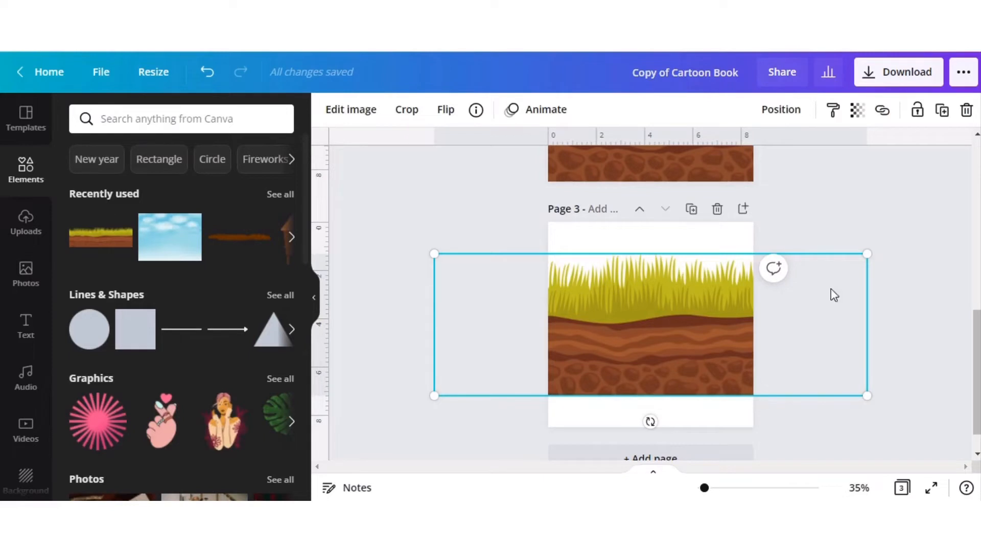
left_click(877, 196)
Search the elements for "chicken coop" and add the brown wooden coop on legs with a ramp to page 3.
left_click(144, 118)
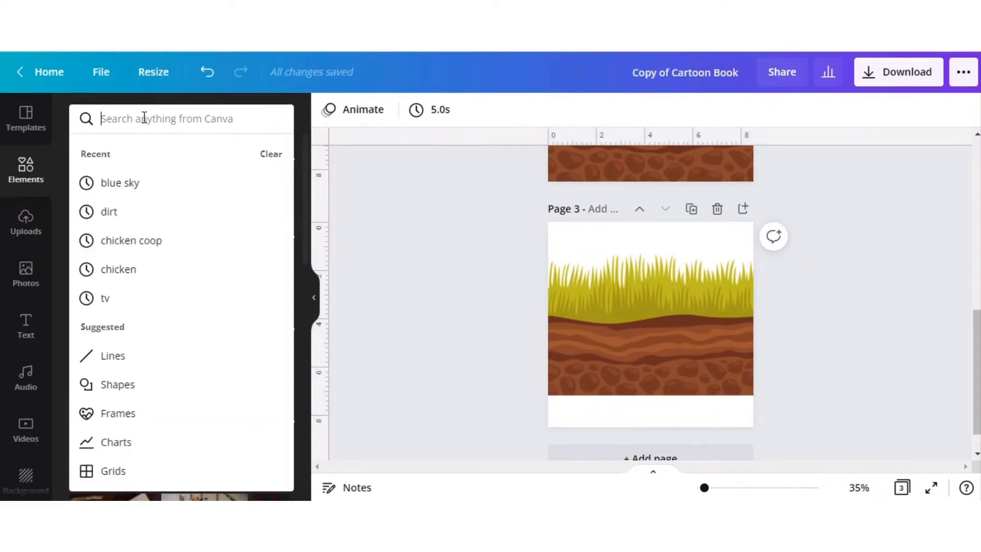
type("chicken coop")
key("Return")
scroll(173, 365, "down", 2)
scroll(173, 365, "down", 7)
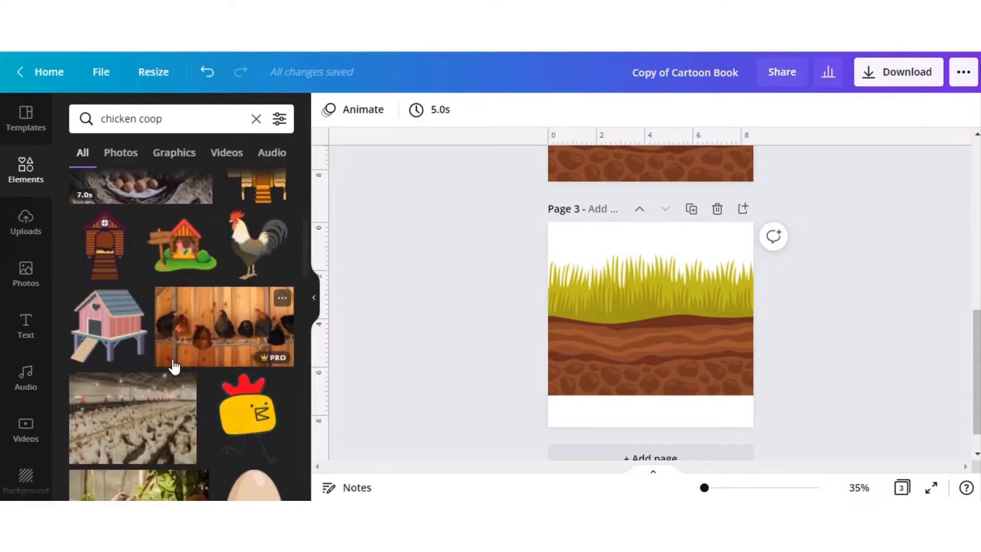
scroll(174, 365, "down", 3)
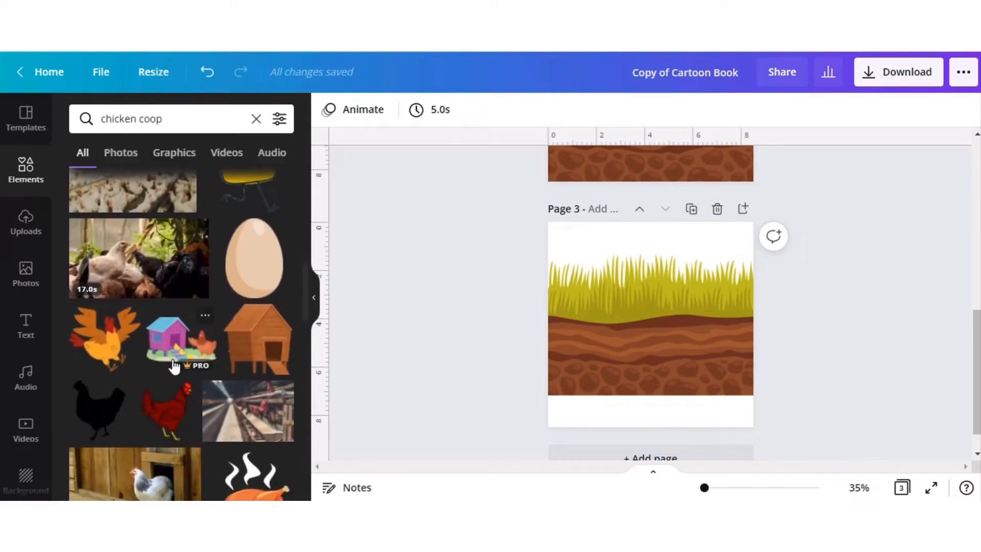
scroll(173, 365, "down", 3)
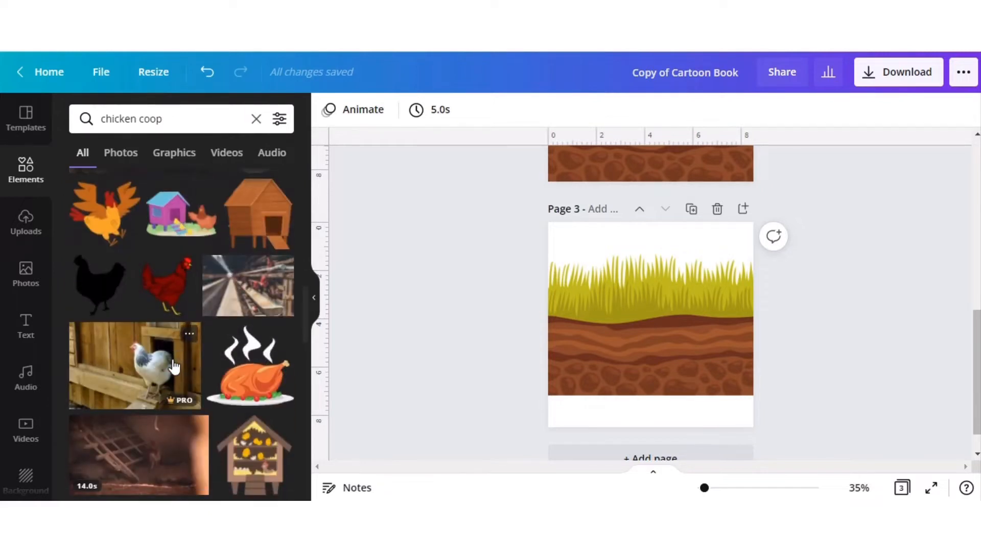
scroll(174, 366, "up", 2)
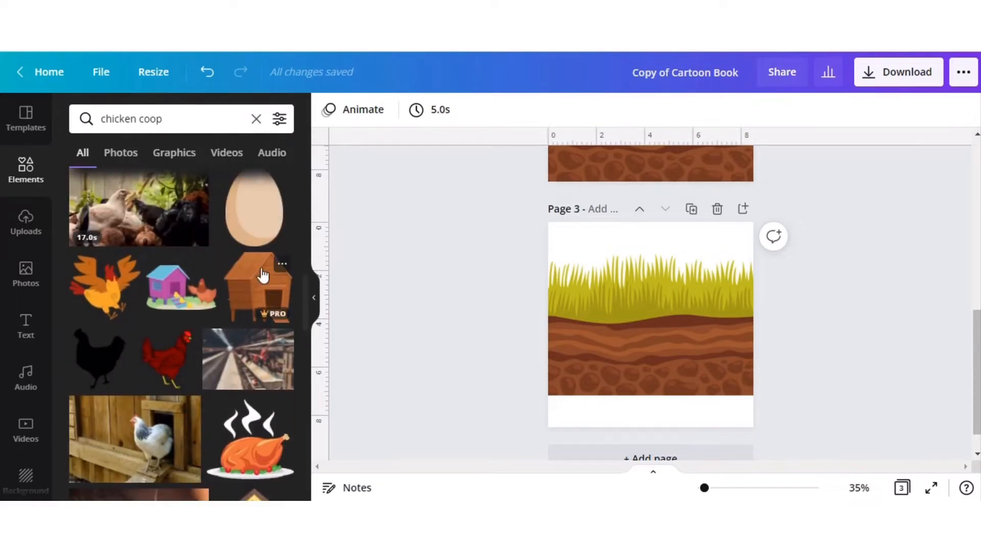
scroll(249, 312, "up", 3)
scroll(249, 312, "up", 3)
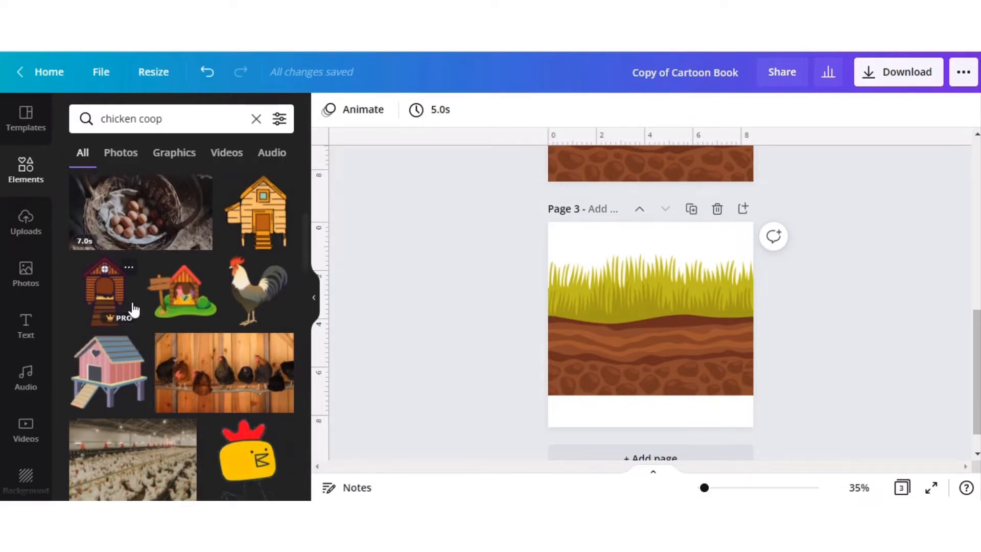
scroll(134, 309, "down", 2)
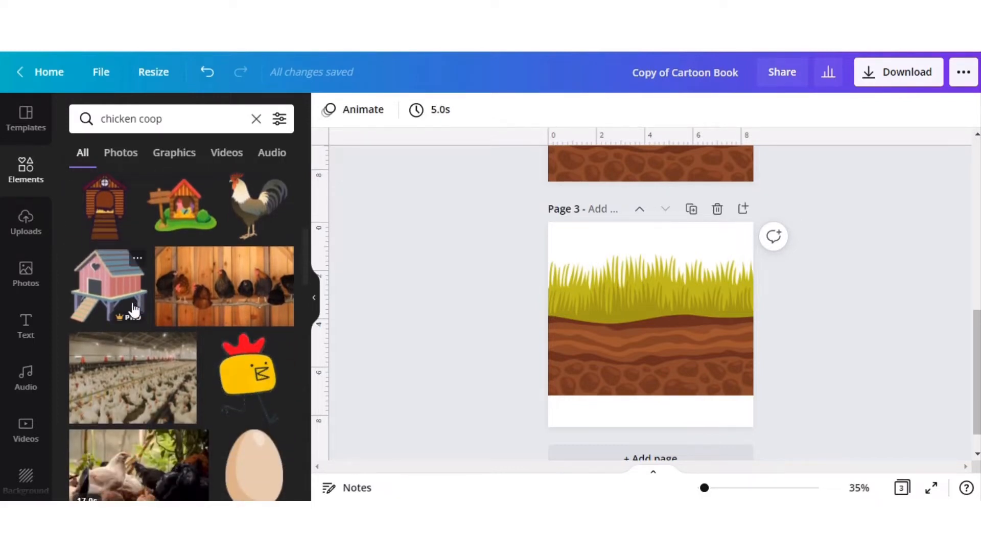
scroll(134, 309, "down", 5)
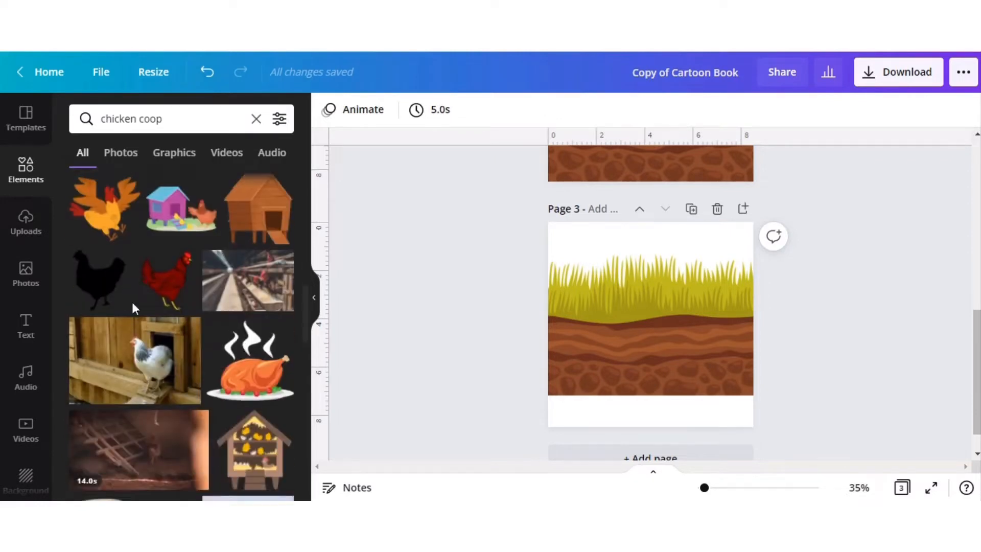
left_click(271, 293)
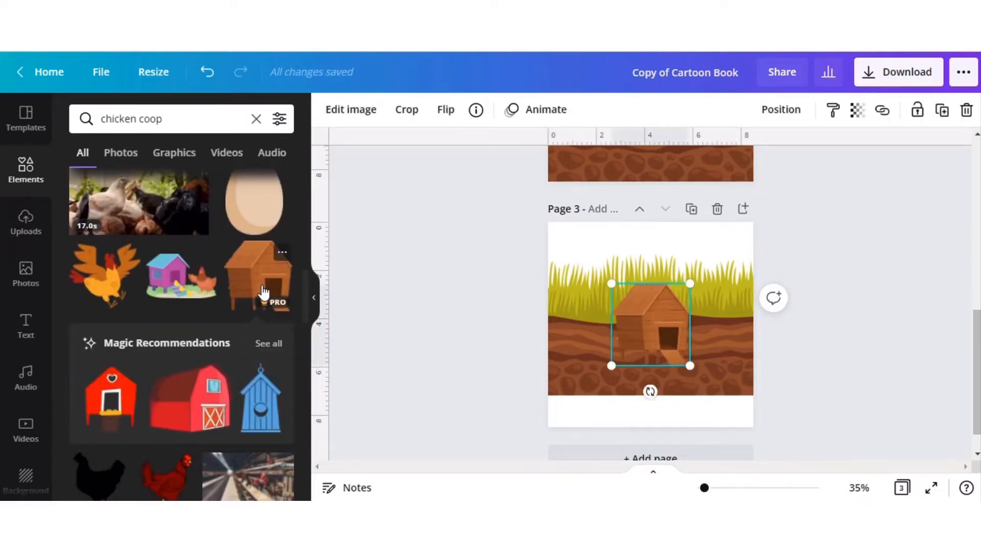
Move the coop to the upper-left corner of page 3 and enlarge it to about two thirds of the page width.
left_click_drag(657, 310, 594, 248)
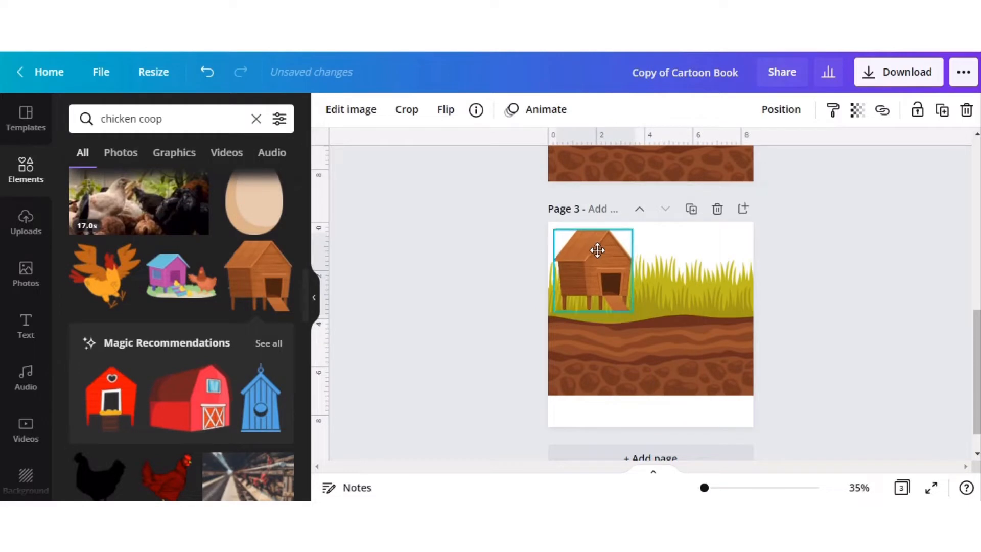
left_click_drag(648, 316, 704, 376)
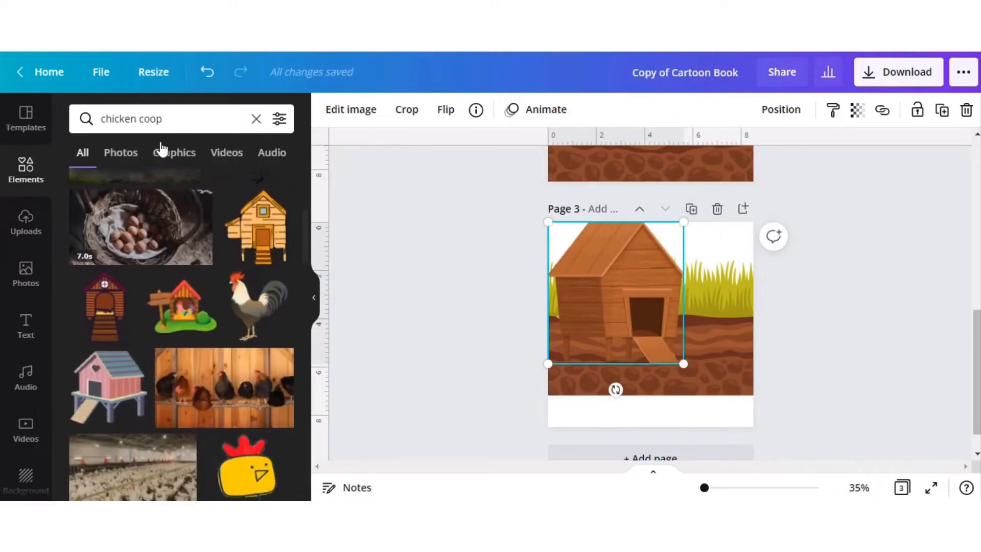
Search the elements for "chicken", add the brown hen sitting on a nest of eggs, and scale it down at the coop's doorway.
left_click(174, 122)
key("BackSpace")
key("BackSpace")
key("BackSpace")
key("BackSpace")
key("BackSpace")
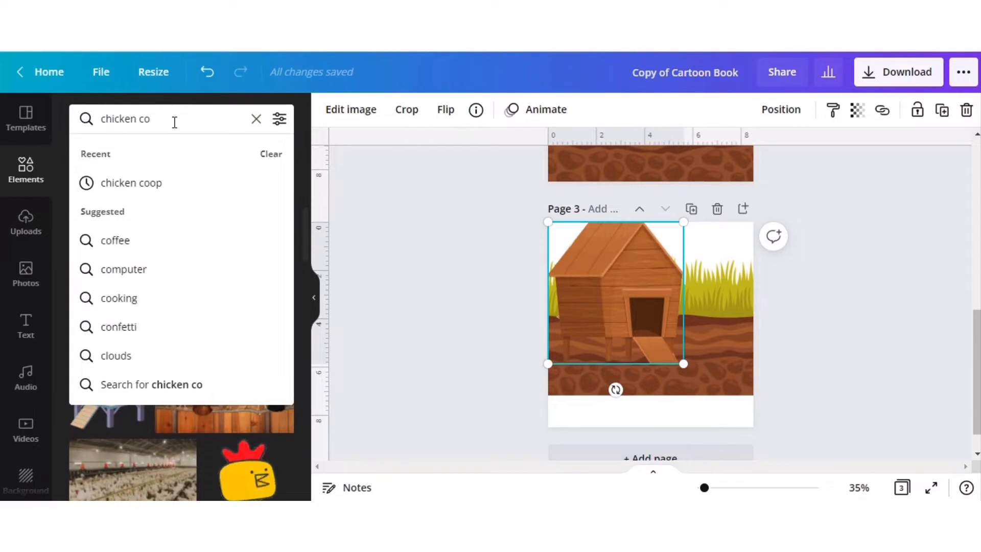
key("Return")
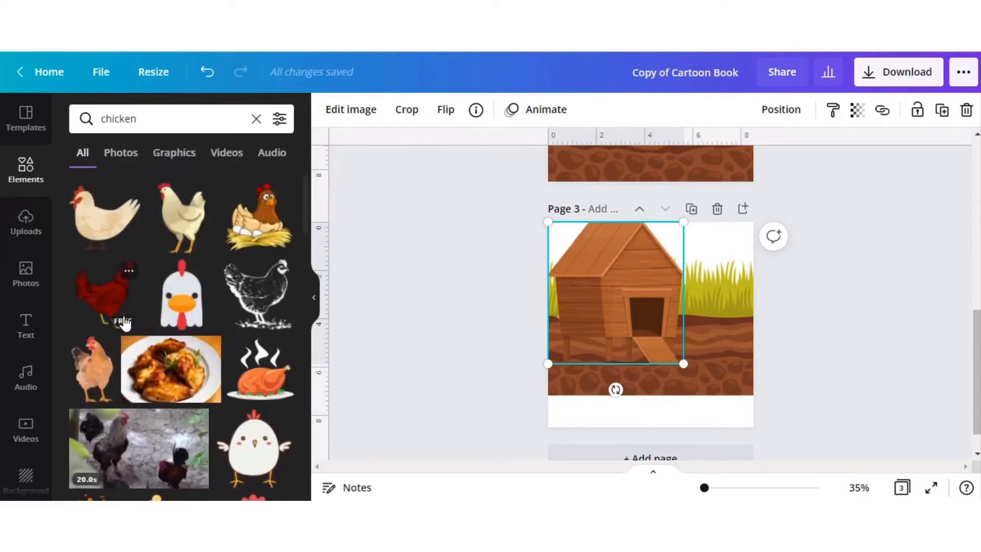
left_click(263, 269)
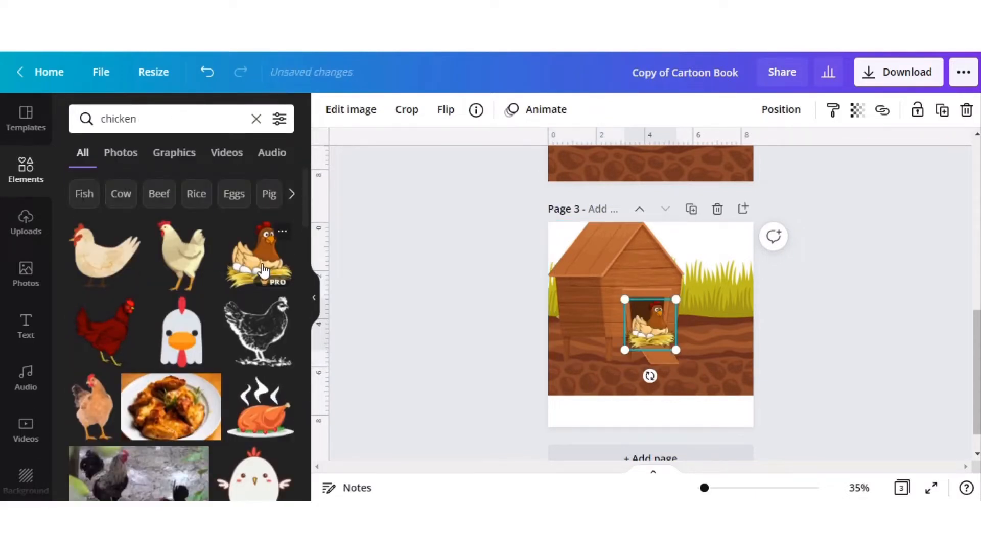
left_click_drag(623, 298, 646, 317)
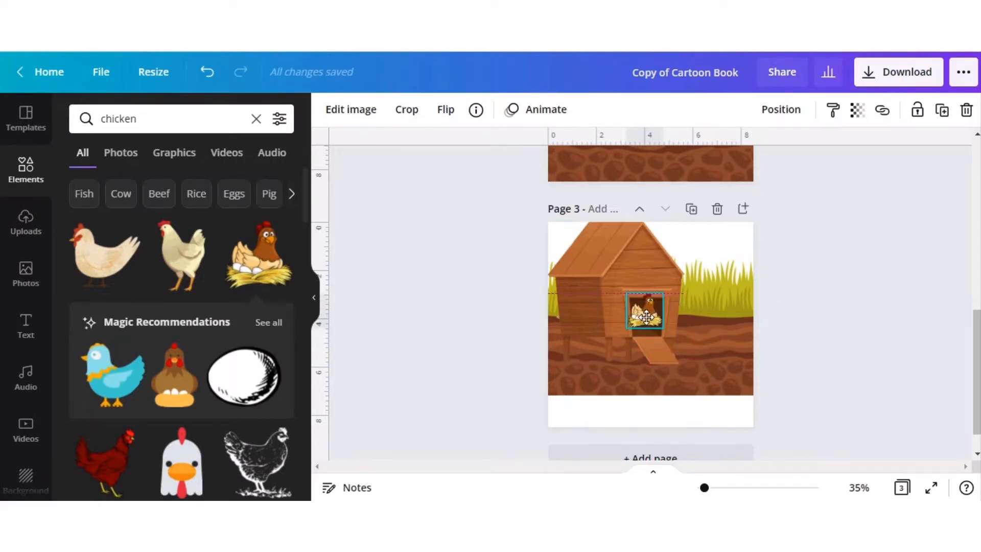
Lower the grass-and-soil graphic until only its grass shows on page 3, and shrink the hen to fit inside the coop's doorway.
left_click(721, 295)
left_click_drag(722, 294, 730, 416)
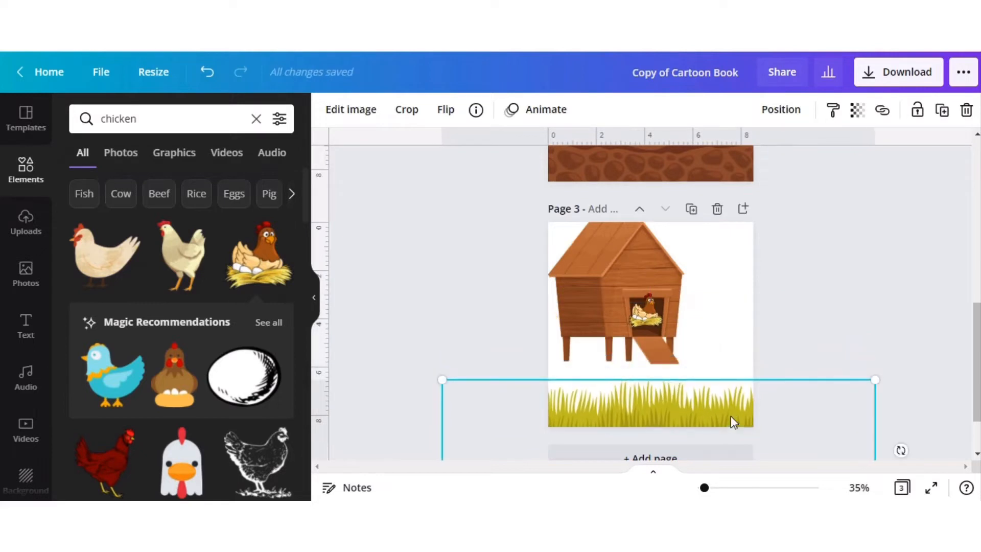
left_click(644, 314)
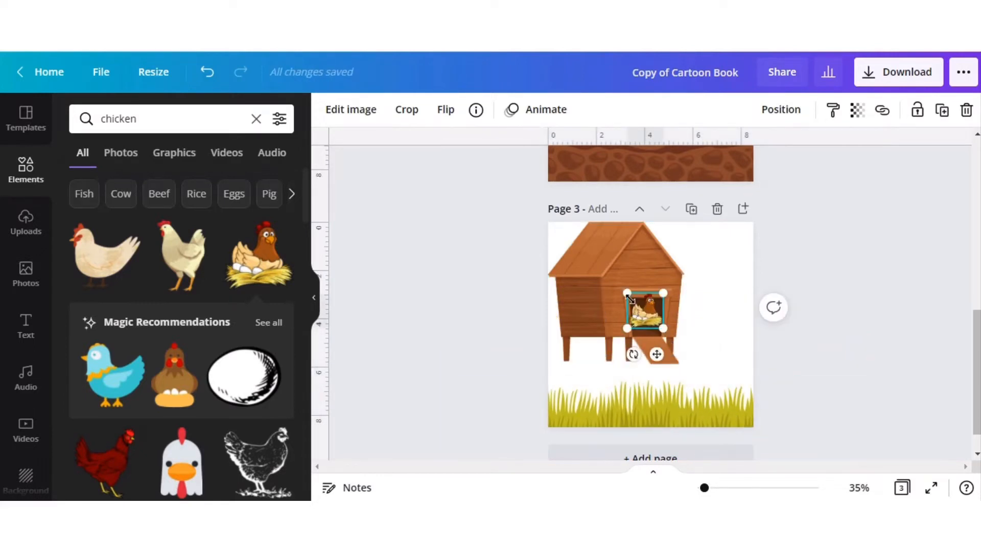
left_click_drag(627, 293, 649, 316)
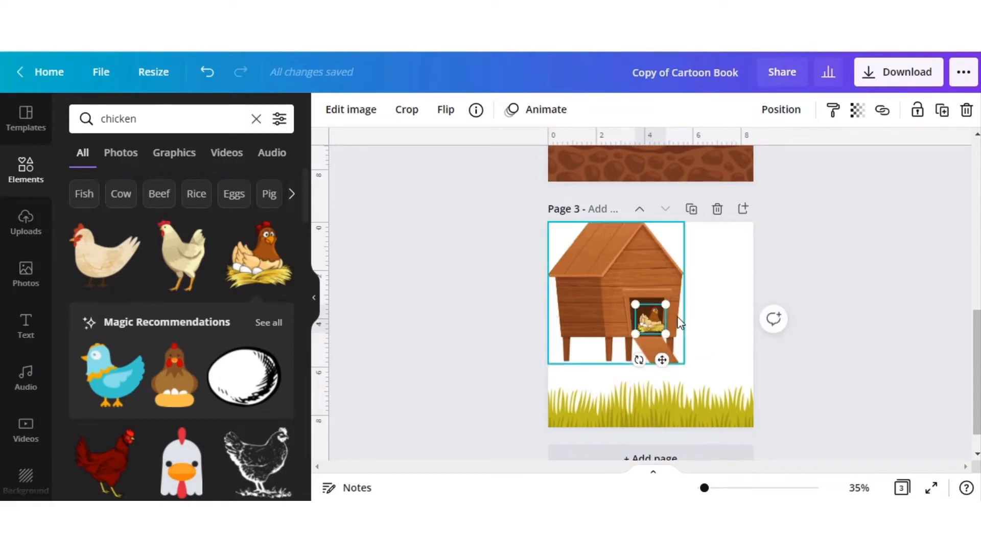
left_click(511, 284)
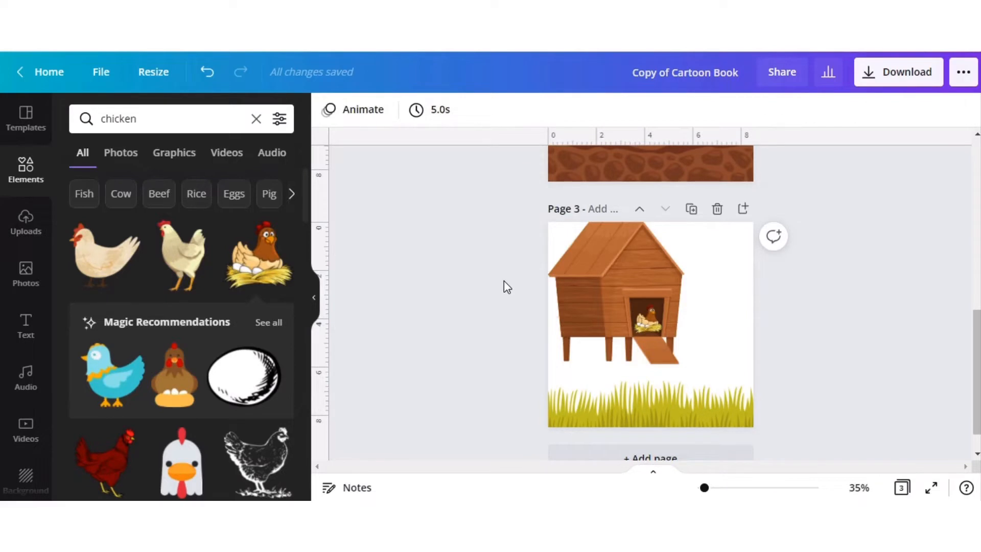
Enlarge the coop and hen together, shift them so the doorway sits mid-page, and move the hen to the doorway's lower-left corner.
left_click_drag(632, 303, 764, 351)
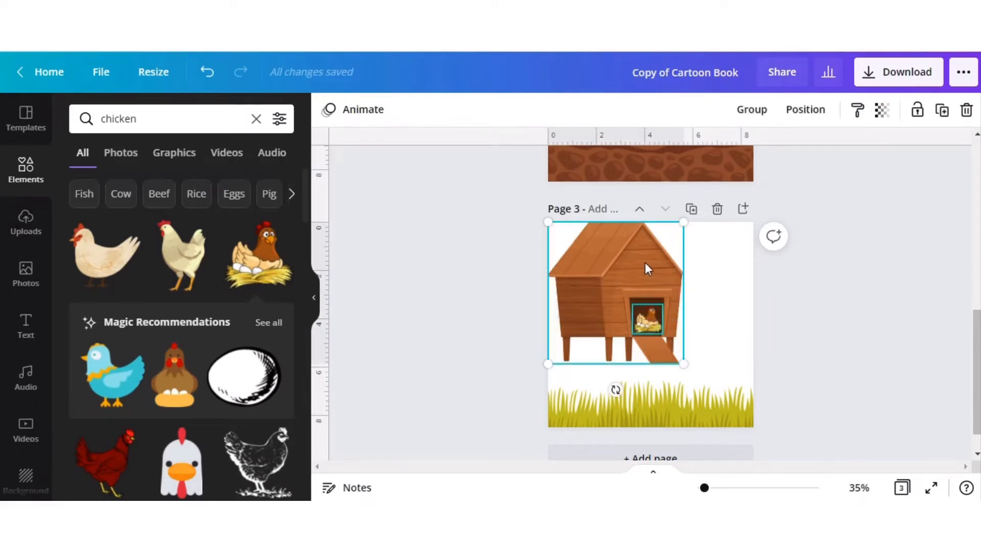
left_click_drag(548, 220, 327, 121)
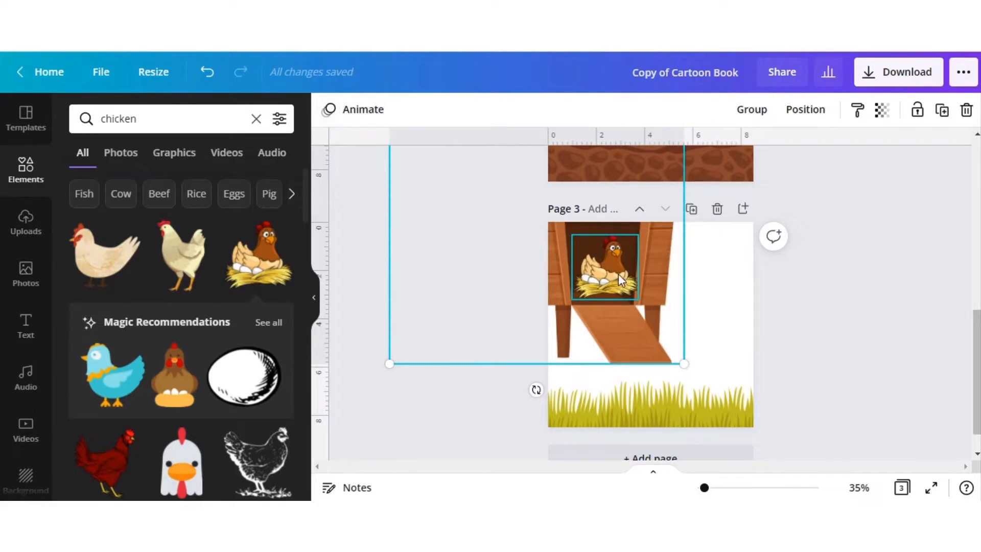
left_click_drag(616, 274, 648, 313)
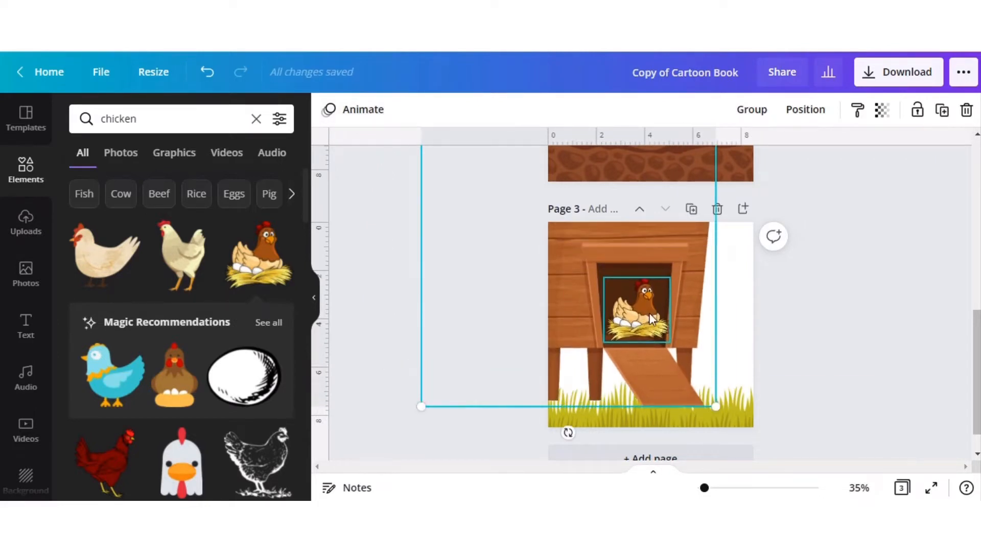
left_click(856, 365)
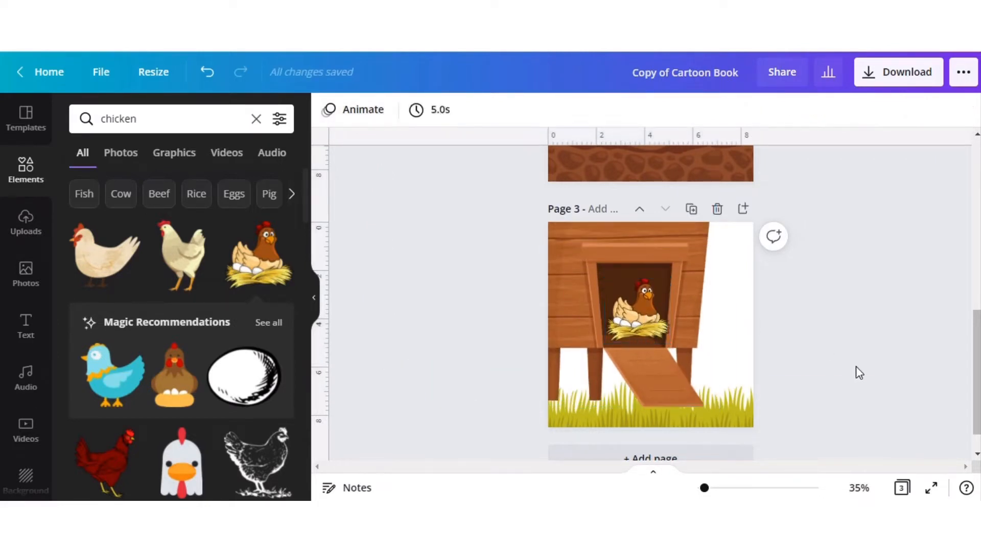
left_click_drag(645, 317, 641, 322)
left_click(867, 358)
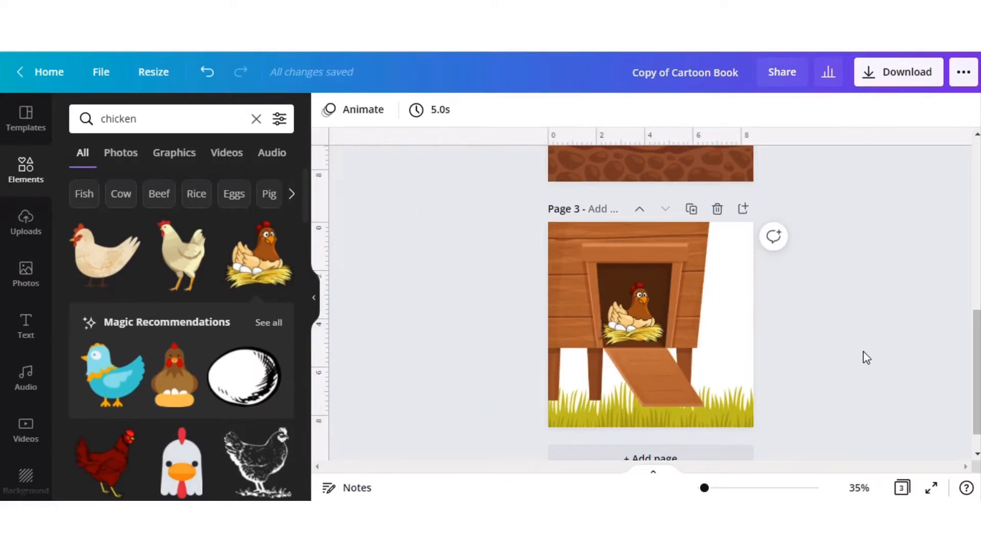
Group the coop with the hen and scale the group down slightly on page 3.
left_click_drag(480, 300, 745, 339)
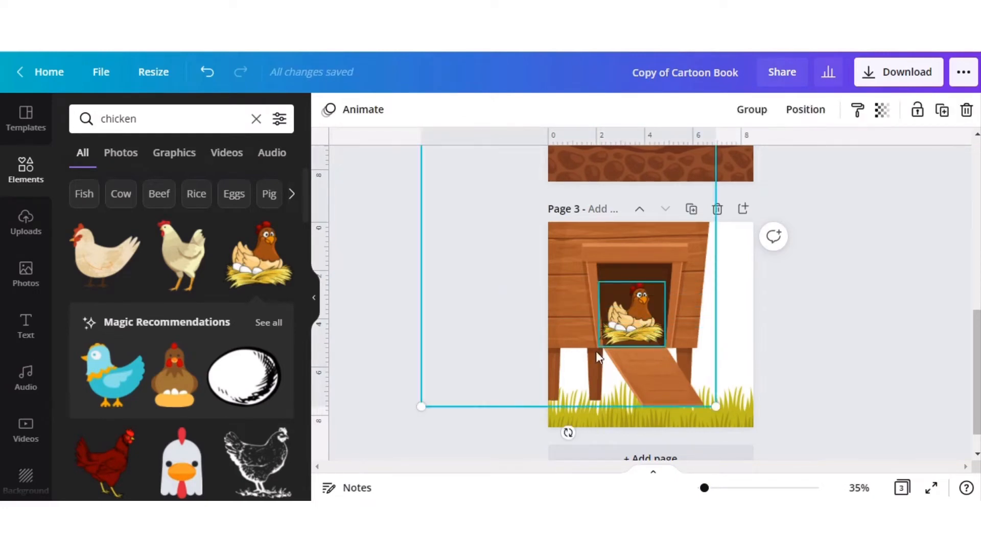
left_click(753, 114)
left_click_drag(716, 406, 644, 345)
Raise the grass-and-soil graphic so its lower edge aligns with the bottom of page 3.
left_click(712, 412)
left_click_drag(712, 413, 708, 316)
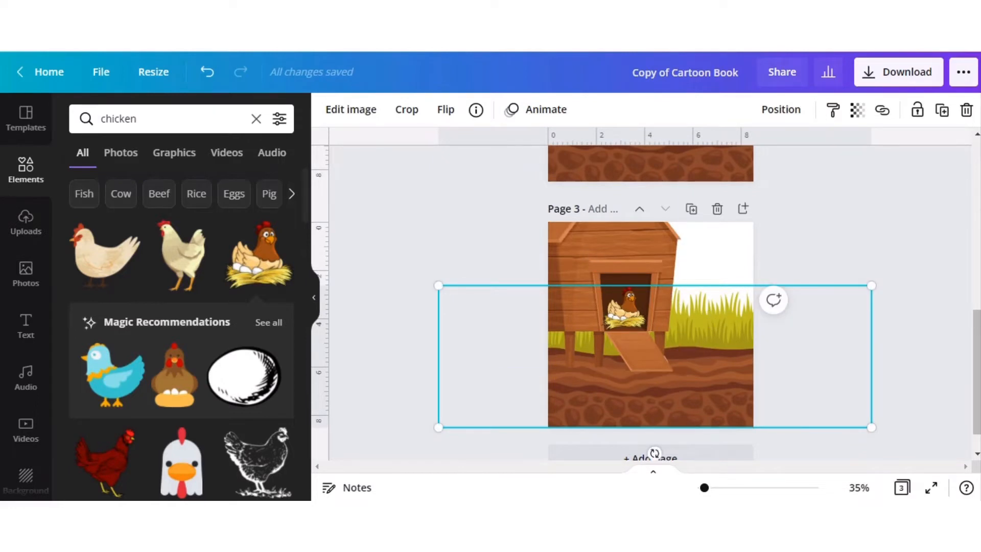
left_click(904, 240)
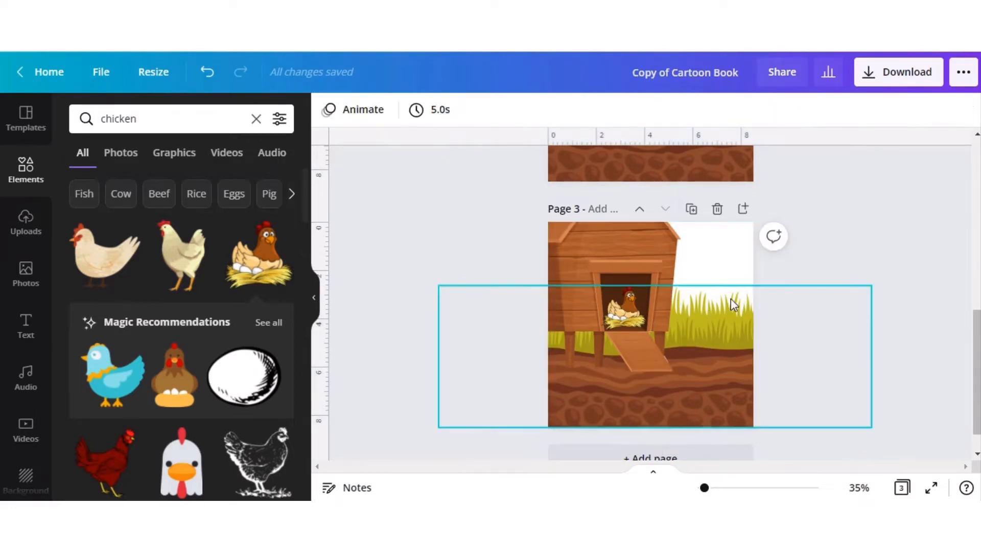
Search the elements library for "blue sky".
left_click(155, 127)
left_click(154, 128)
double_click(154, 127)
type("bluesku")
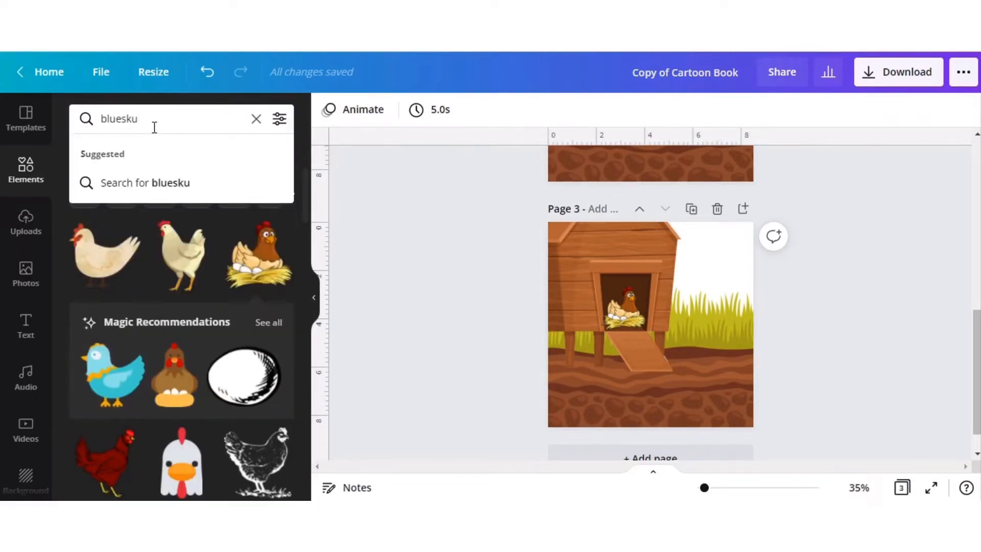
key("BackSpace")
key("BackSpace")
key("BackSpace")
type("sky")
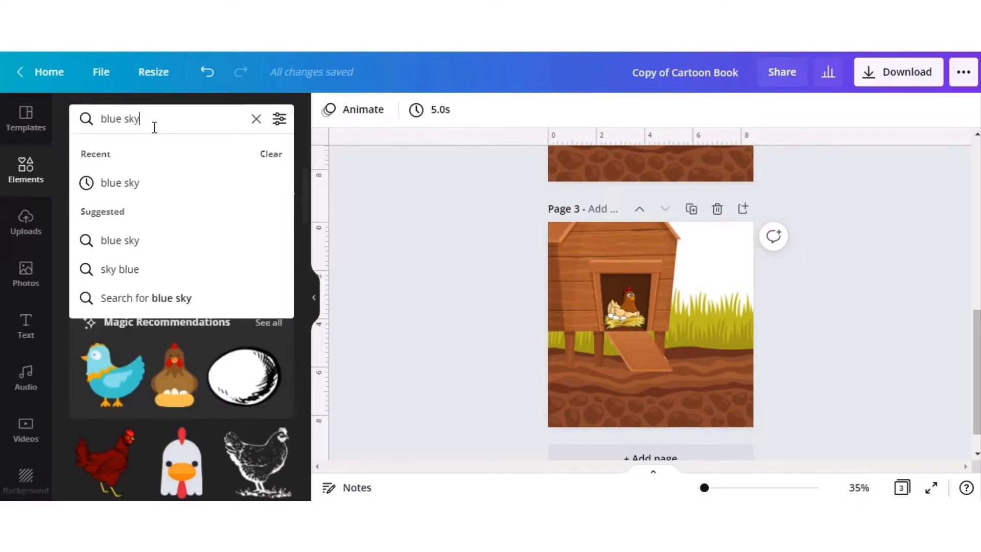
key("Return")
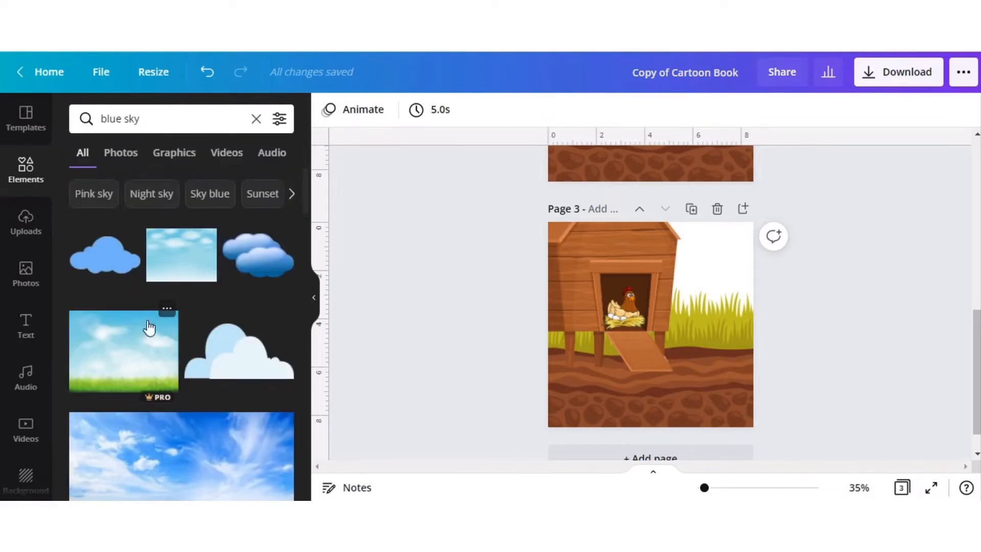
Place the cloudy light-blue sky image across the upper part of page 3 and send it behind the coop and the grass.
left_click_drag(179, 268, 679, 301)
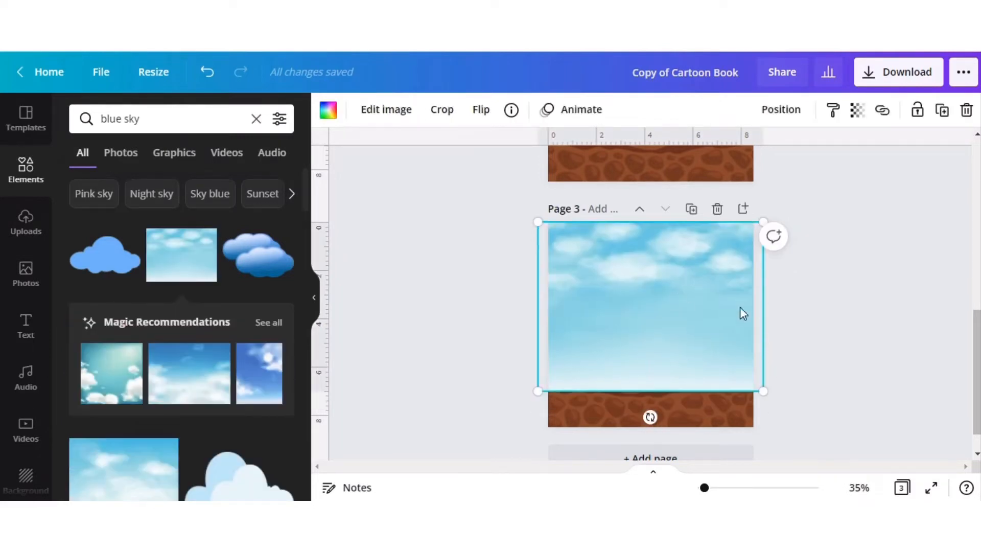
left_click(779, 110)
left_click(711, 156)
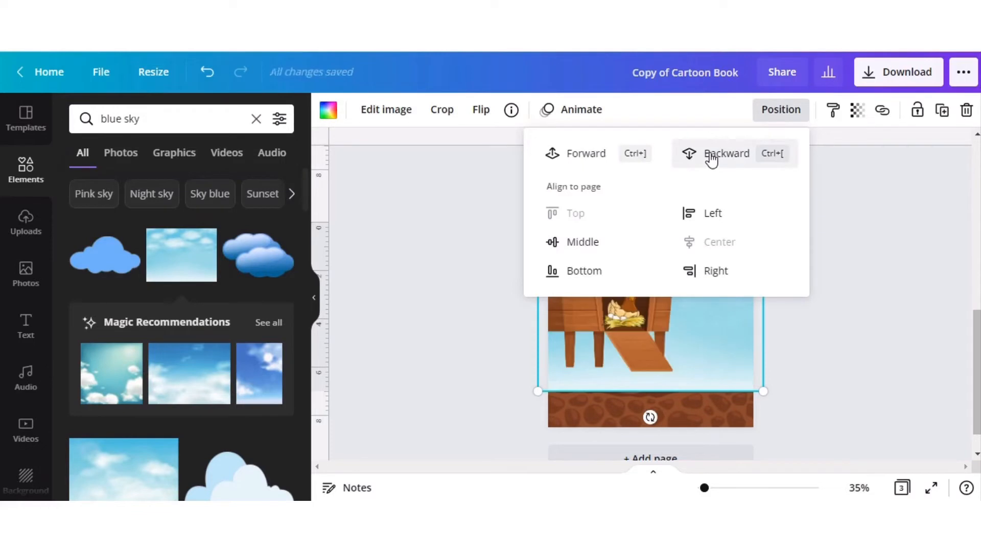
left_click(709, 153)
left_click(890, 298)
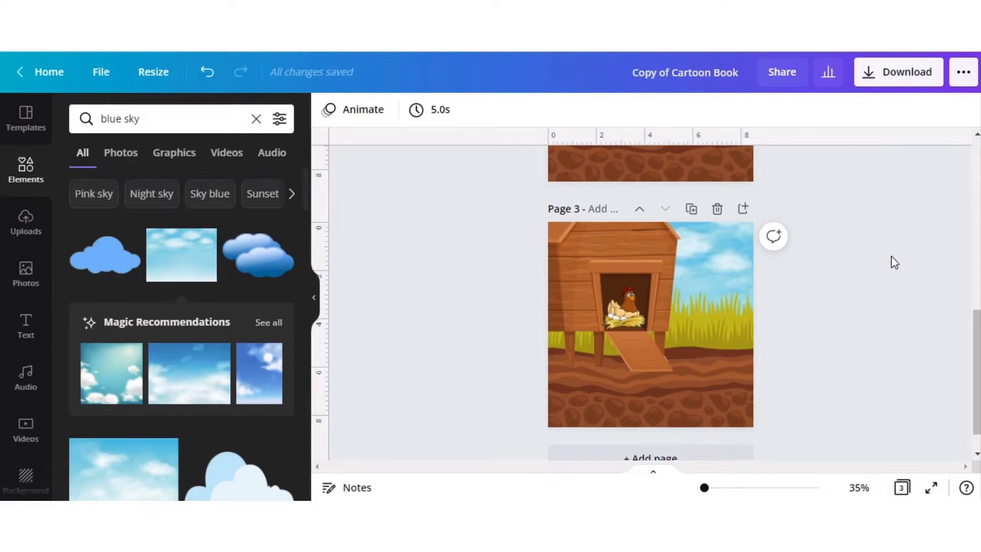
Copy the grass-and-soil graphic from page 3 and paste it onto a new blank page after it.
right_click(715, 361)
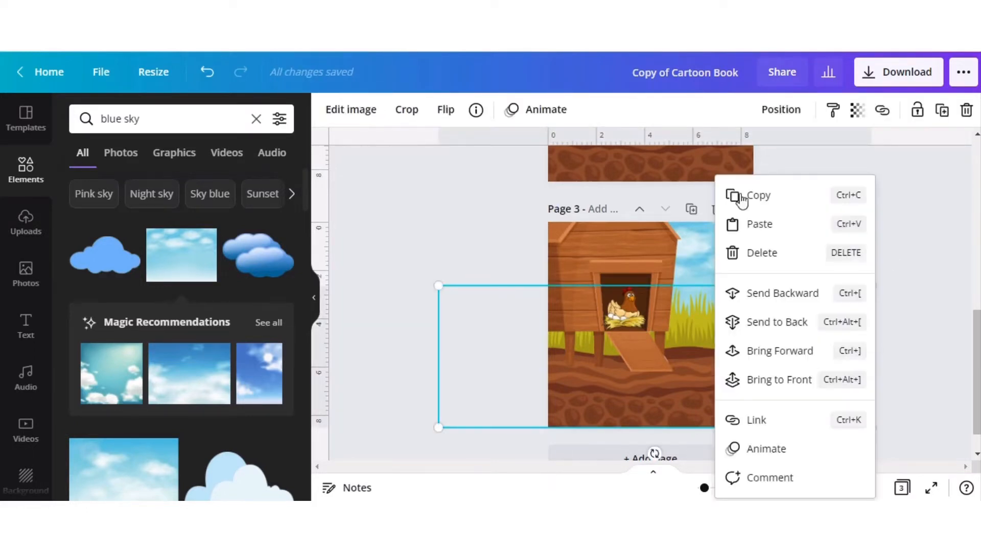
left_click(758, 202)
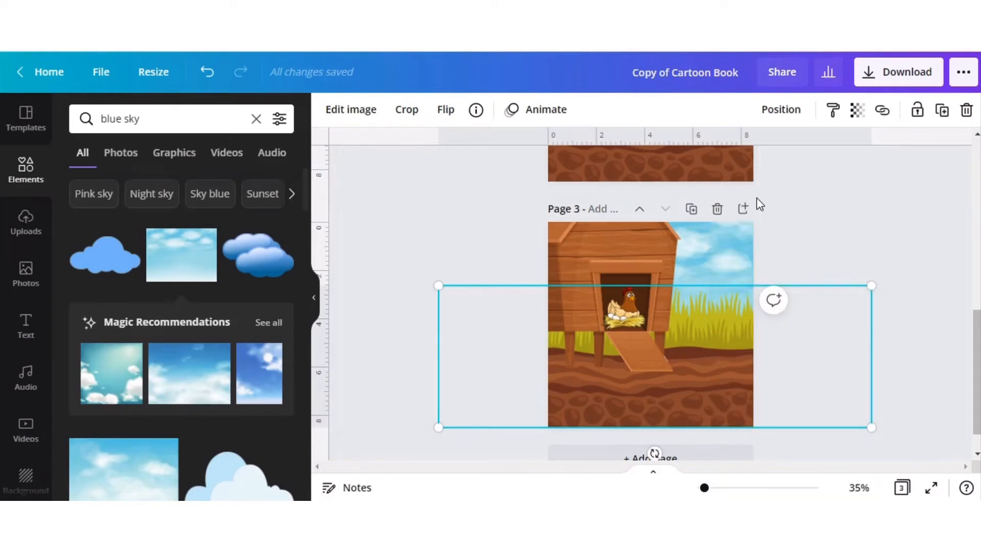
left_click(870, 238)
scroll(637, 424, "down", 1)
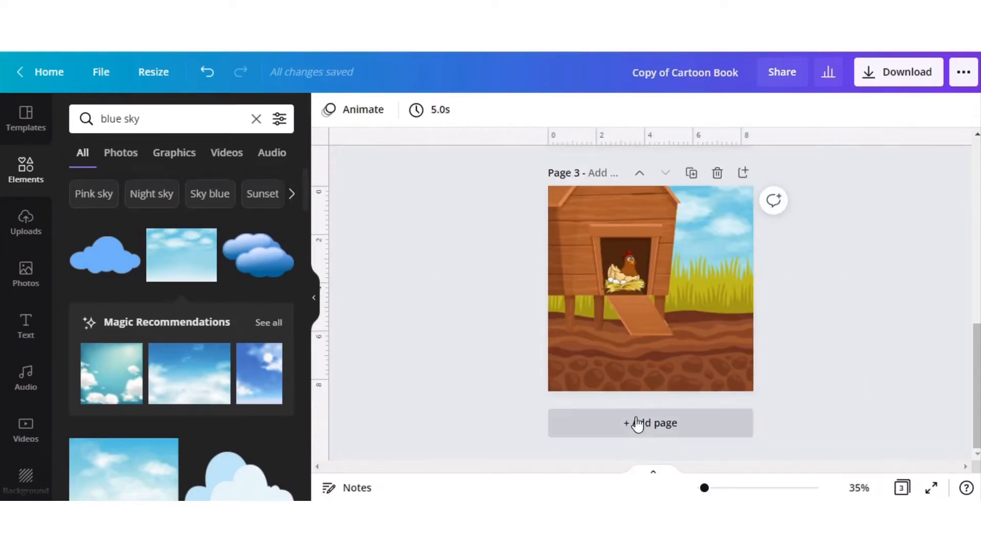
left_click(646, 429)
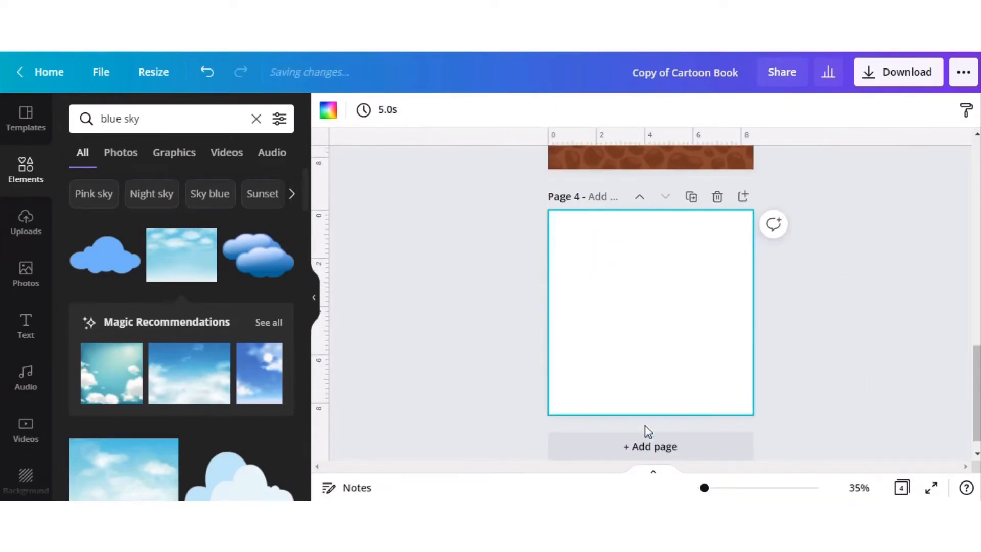
right_click(629, 306)
left_click(650, 335)
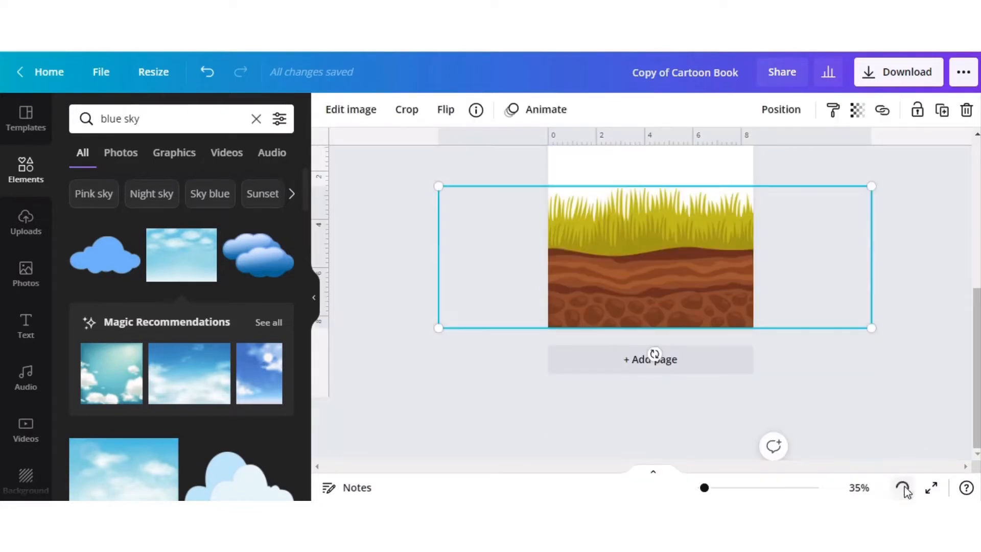
Add the same cloudy sky image to the top of the grass-only page and send it behind the grass-and-soil graphic.
left_click(903, 488)
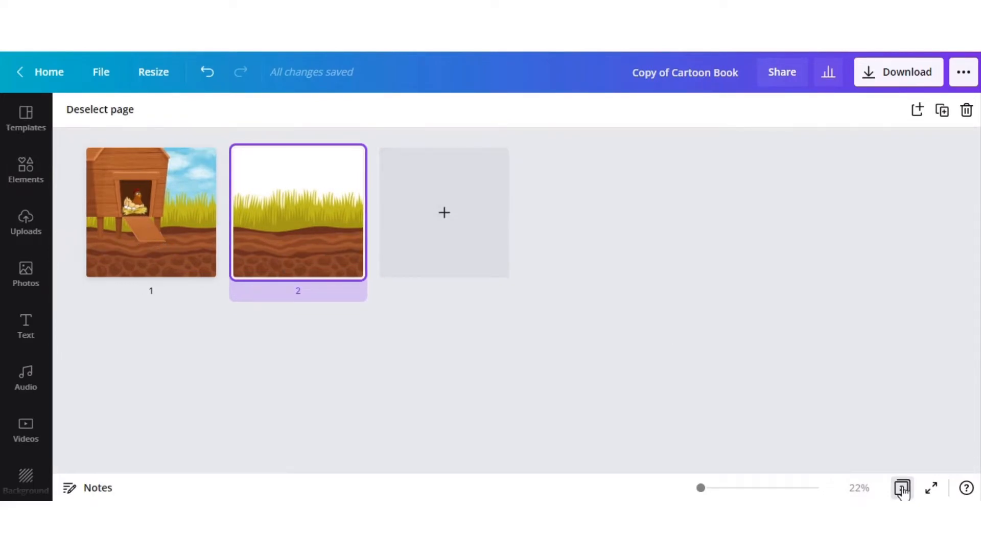
left_click(901, 489)
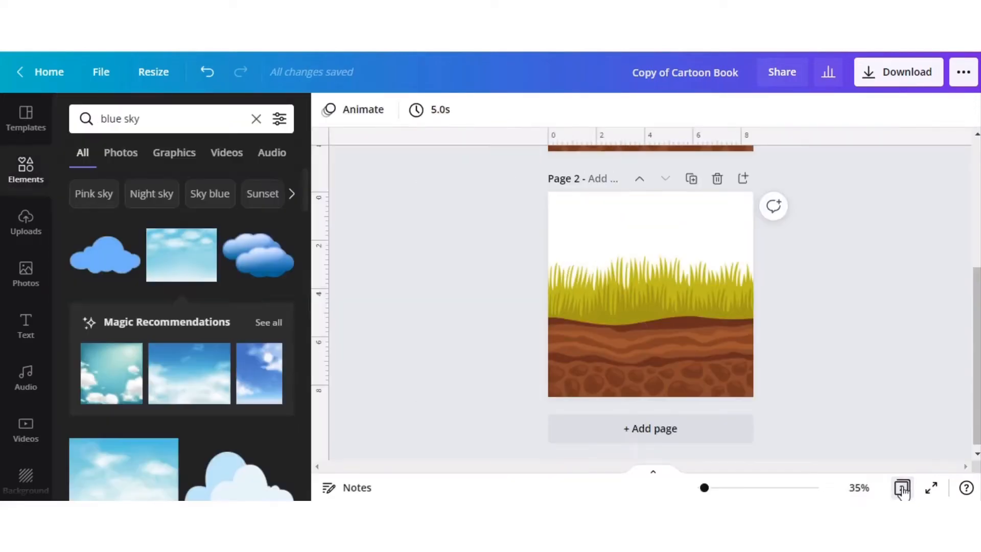
left_click(184, 258)
left_click_drag(696, 277, 688, 251)
left_click(775, 111)
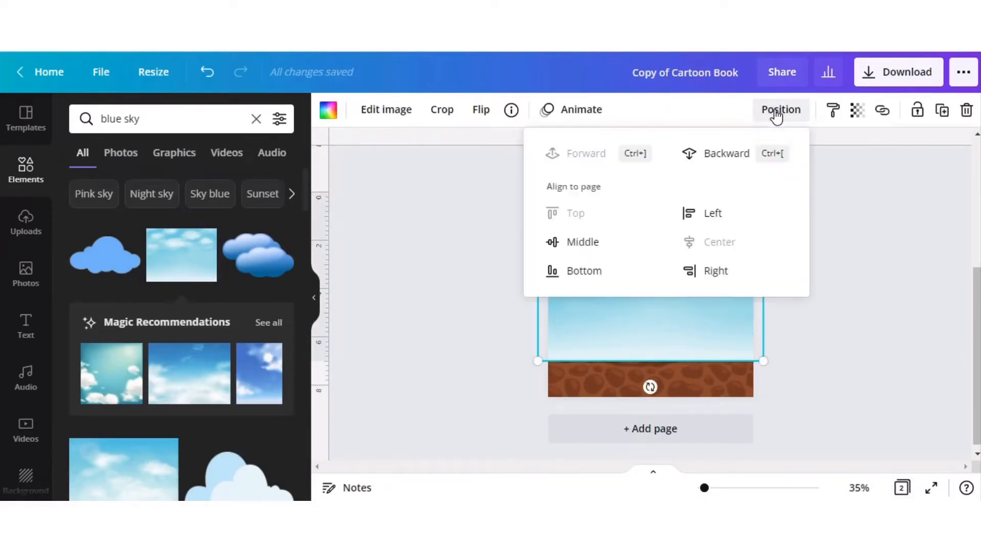
left_click(725, 152)
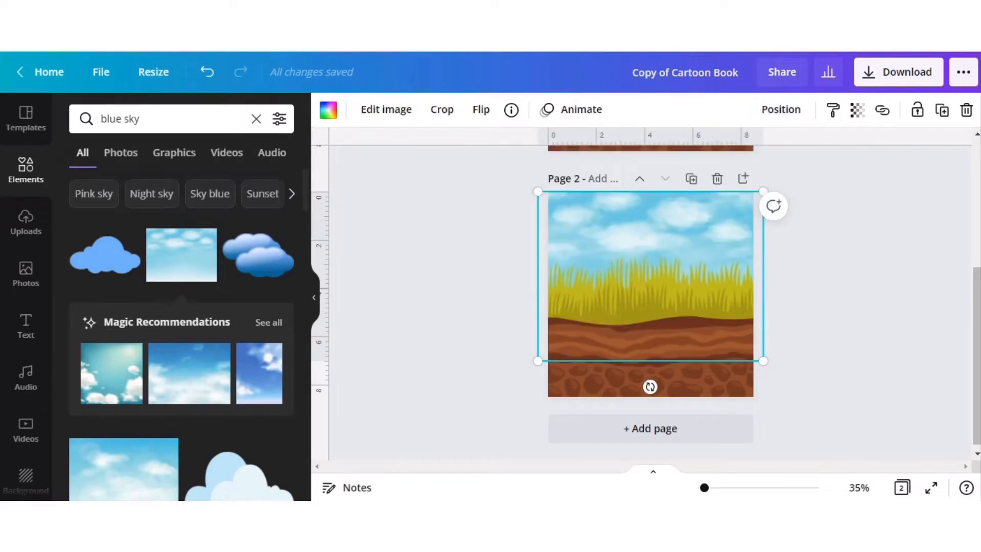
Search the elements for "little chicks", limit the results to graphics, and browse them for a suitable cartoon chick.
left_click(902, 488)
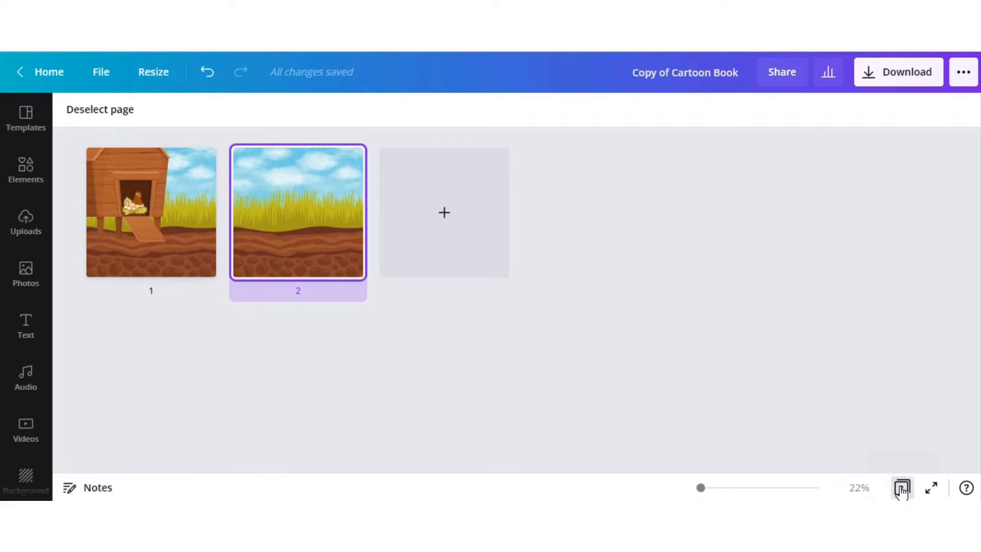
left_click(901, 488)
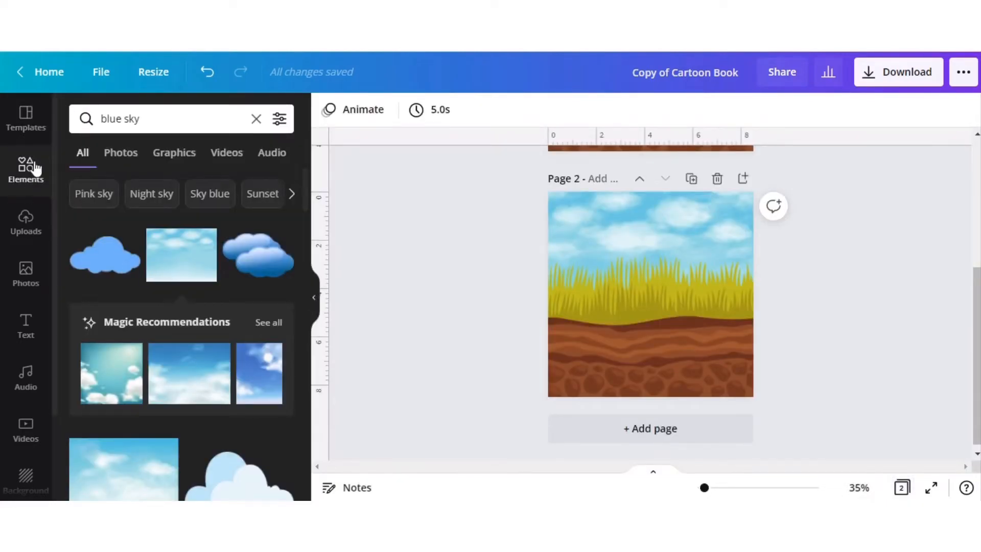
left_click(149, 118)
type("little")
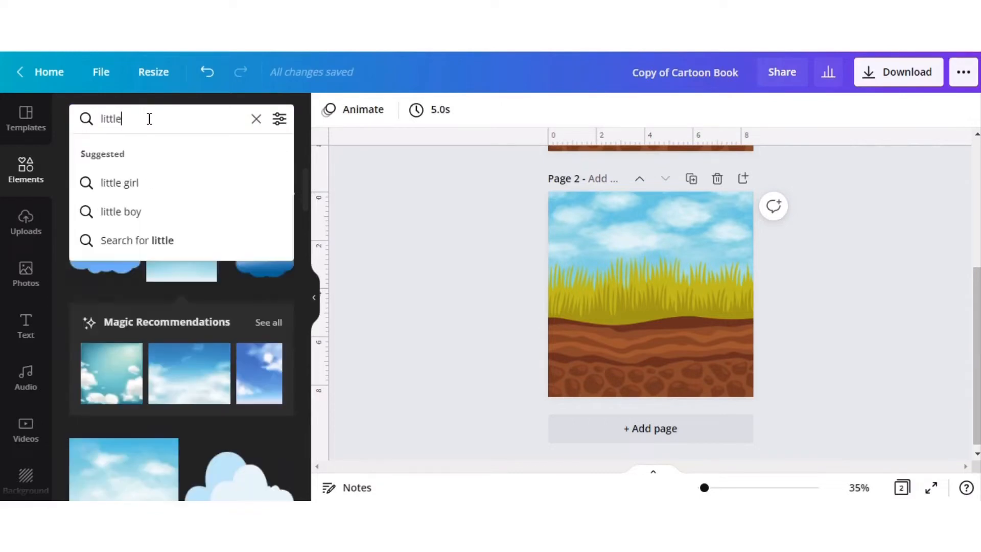
type(" chicks")
key("Return")
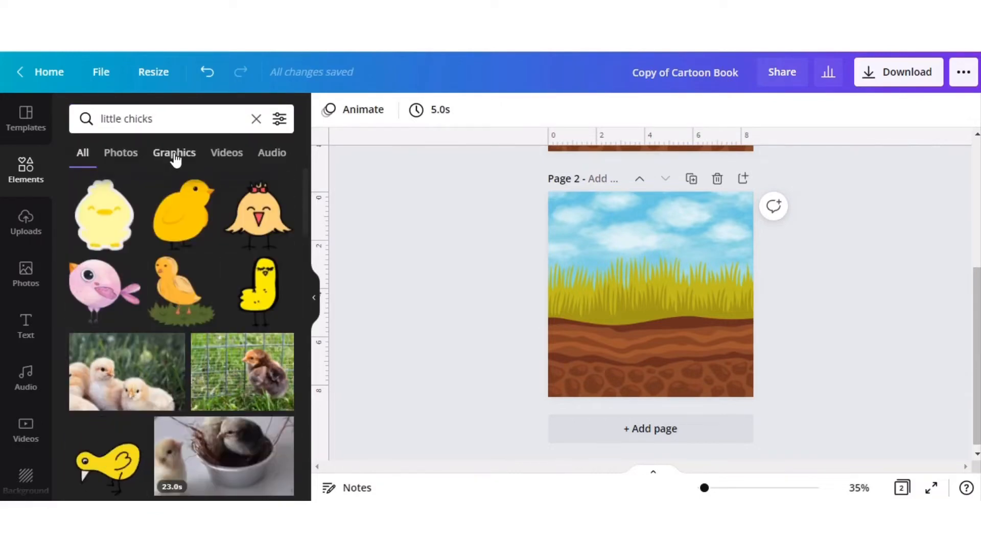
left_click(174, 153)
scroll(191, 343, "down", 5)
scroll(191, 342, "down", 10)
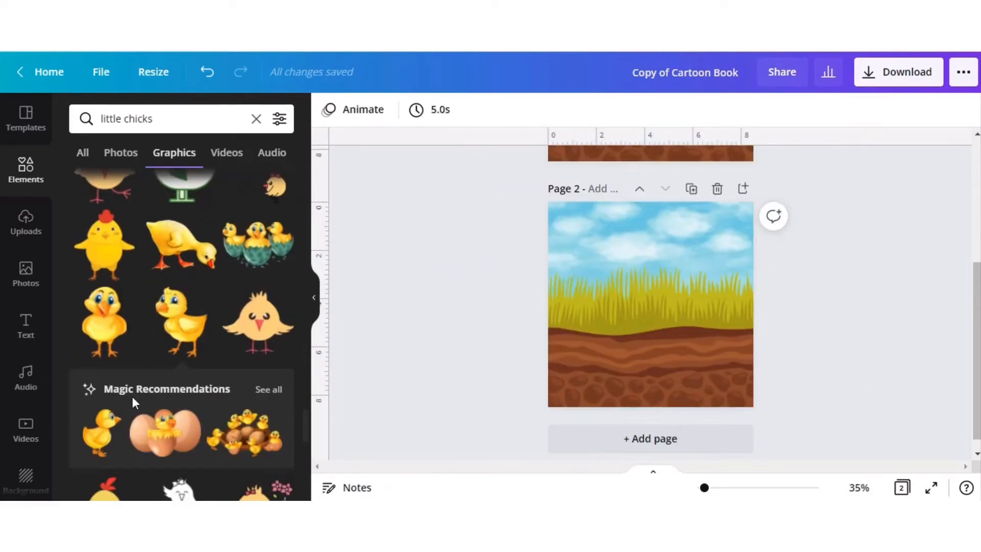
scroll(132, 396, "down", 4)
scroll(133, 403, "down", 5)
scroll(133, 404, "up", 8)
scroll(132, 400, "up", 10)
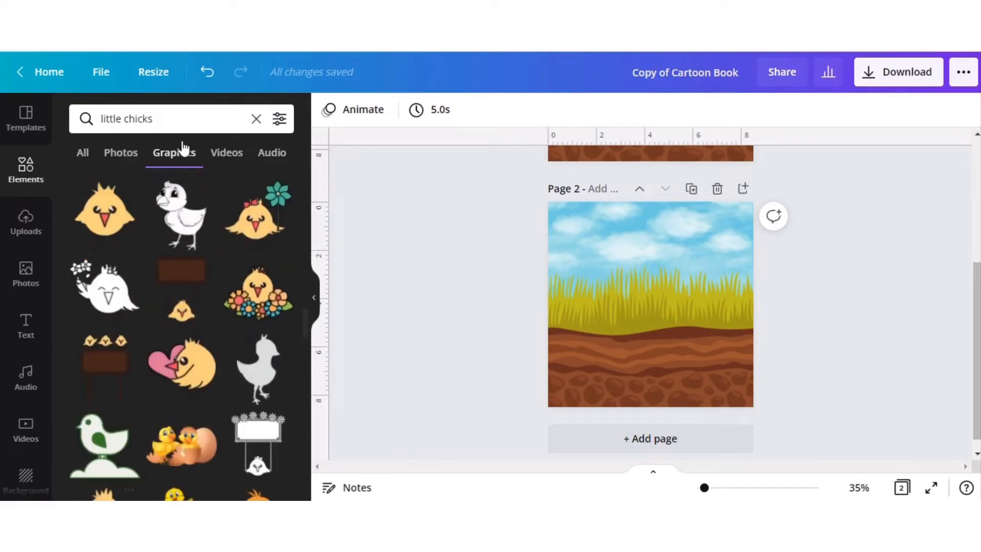
scroll(185, 144, "up", 5)
Shorten the graphics search to "chicks".
left_click(123, 119)
key("BackSpace")
key("BackSpace")
key("BackSpace")
key("BackSpace")
key("BackSpace")
key("BackSpace")
key("BackSpace")
key("Return")
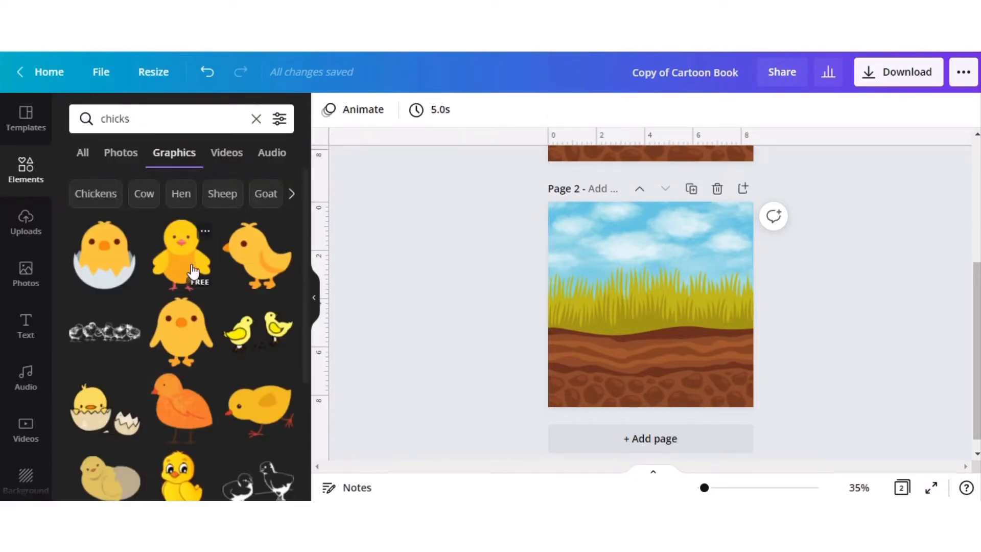
Try the graphic of two yellow chicks on page 2's grass and delete it again.
left_click(192, 272)
left_click_drag(617, 263, 698, 343)
scroll(868, 234, "up", 1)
left_click(258, 419)
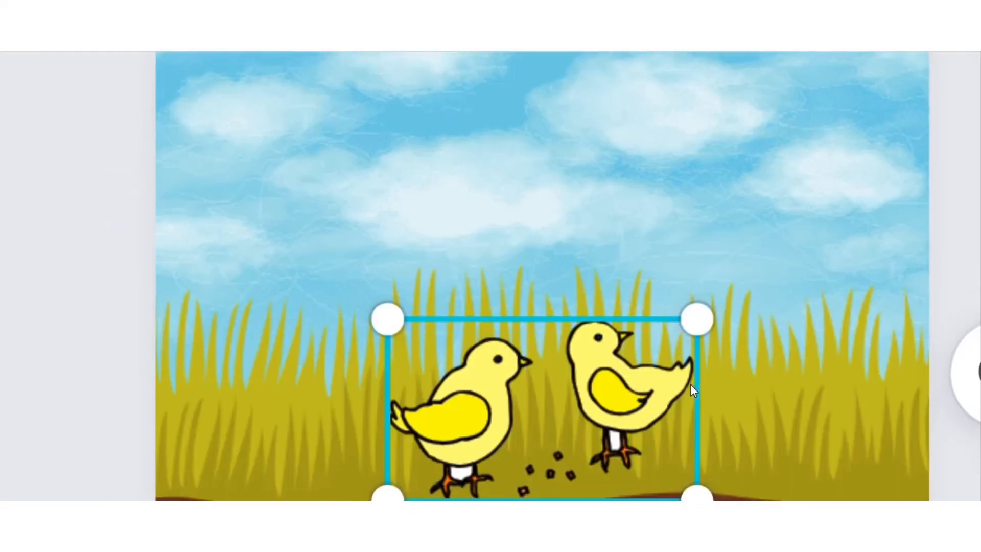
key("Delete")
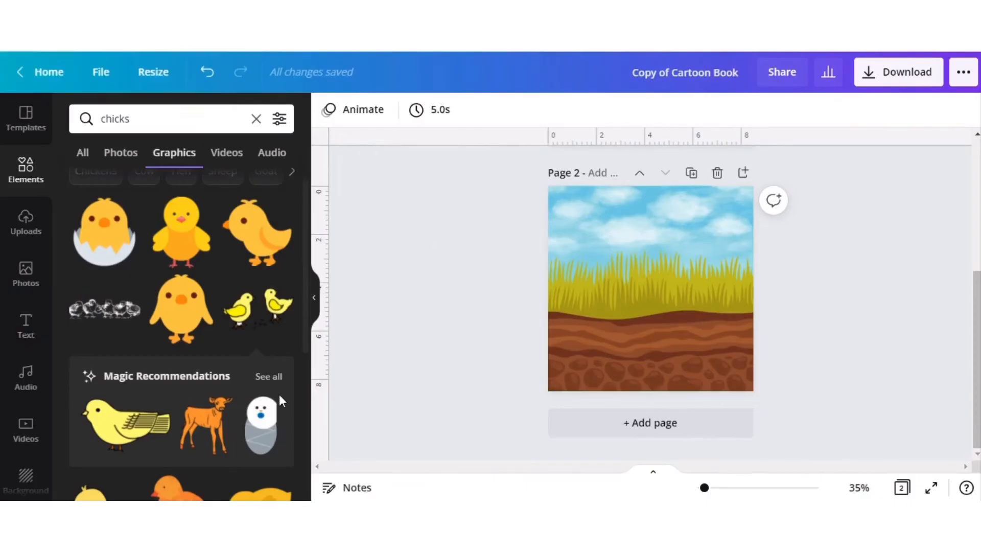
Add the standing yellow cartoon chick to page 2, shrink it, and place it on the soil near the page's right side.
scroll(279, 394, "down", 3)
left_click(175, 351)
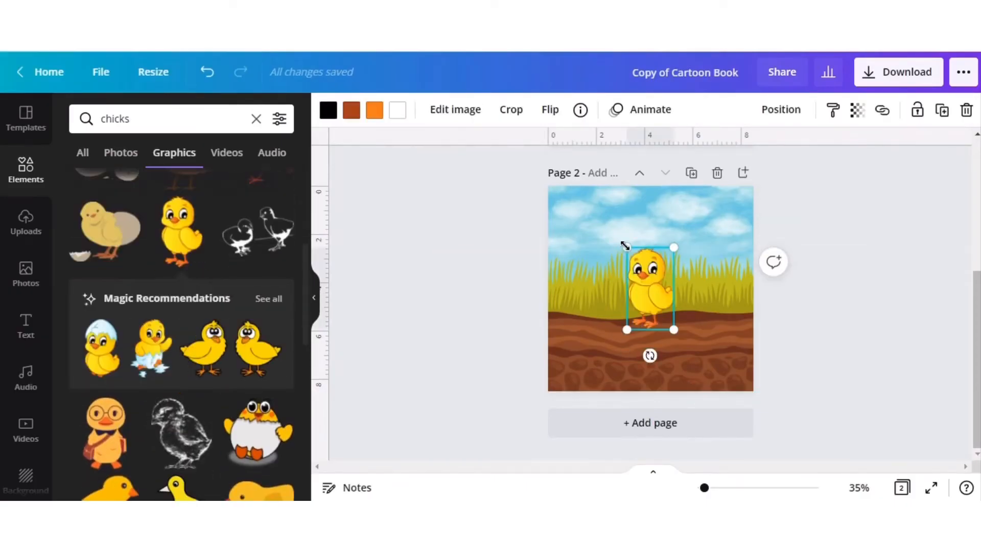
left_click_drag(624, 245, 643, 307)
left_click_drag(675, 354, 718, 369)
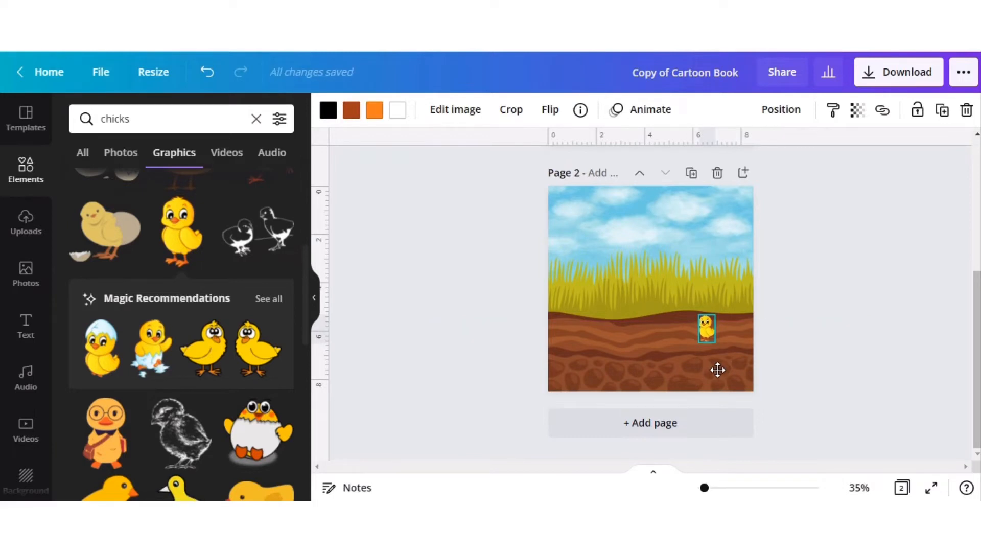
left_click(847, 353)
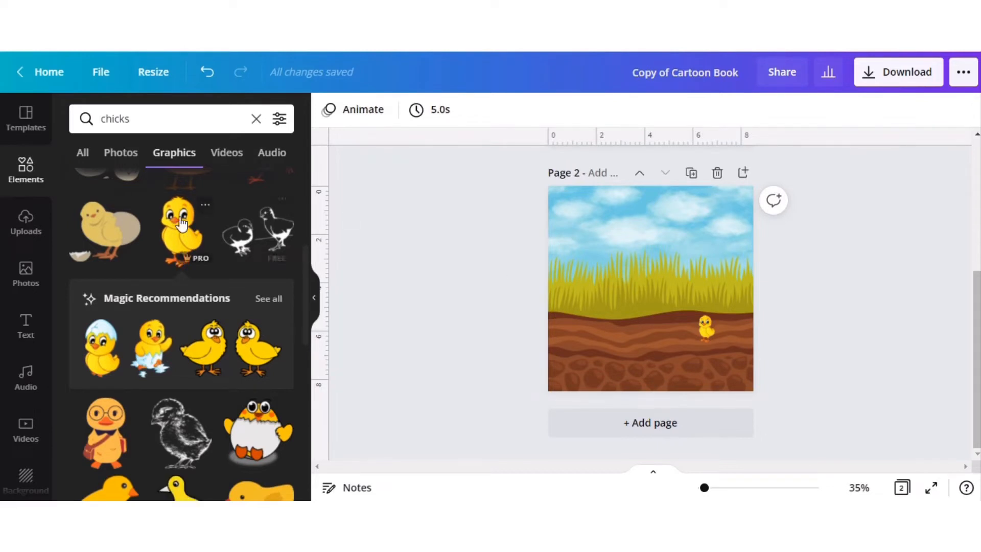
Duplicate the chick, flip the copy horizontally, and place it on the soil slightly below and left of the first chick.
right_click(704, 324)
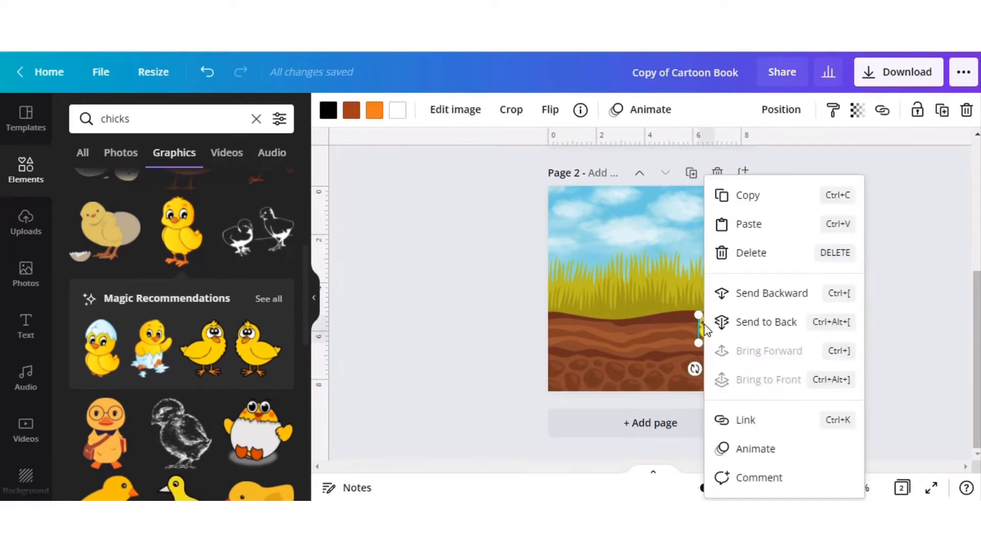
left_click(746, 197)
key("ctrl+v")
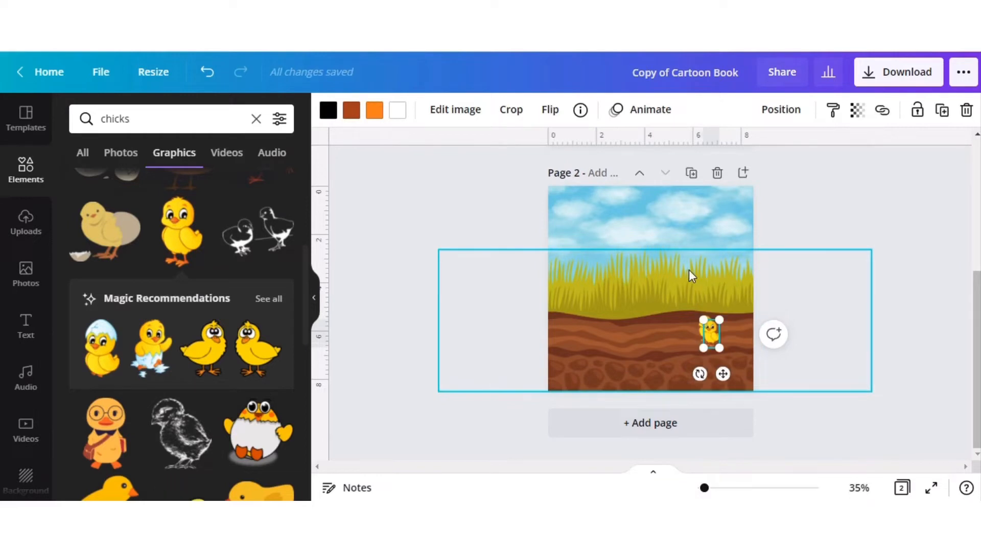
left_click_drag(703, 378, 643, 378)
left_click(549, 111)
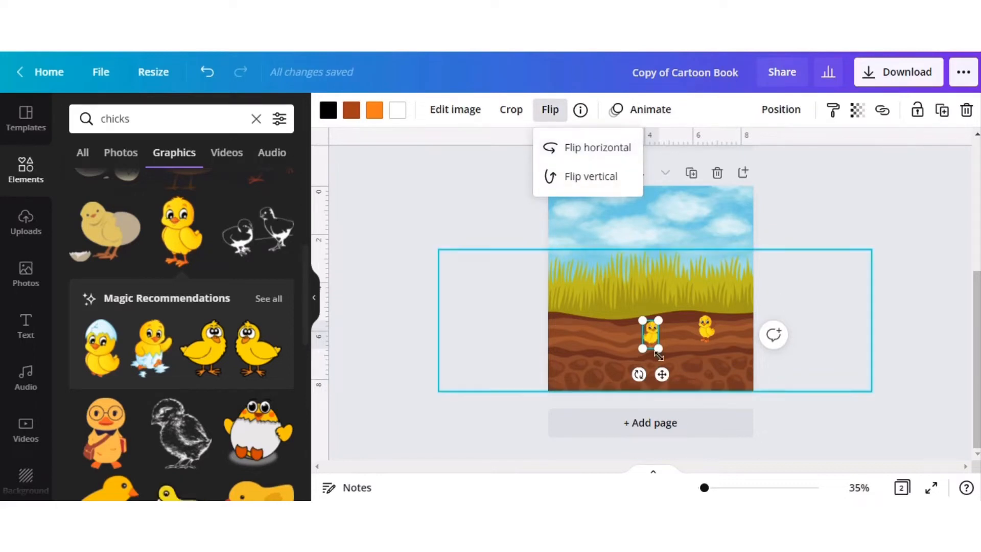
left_click_drag(662, 374, 684, 387)
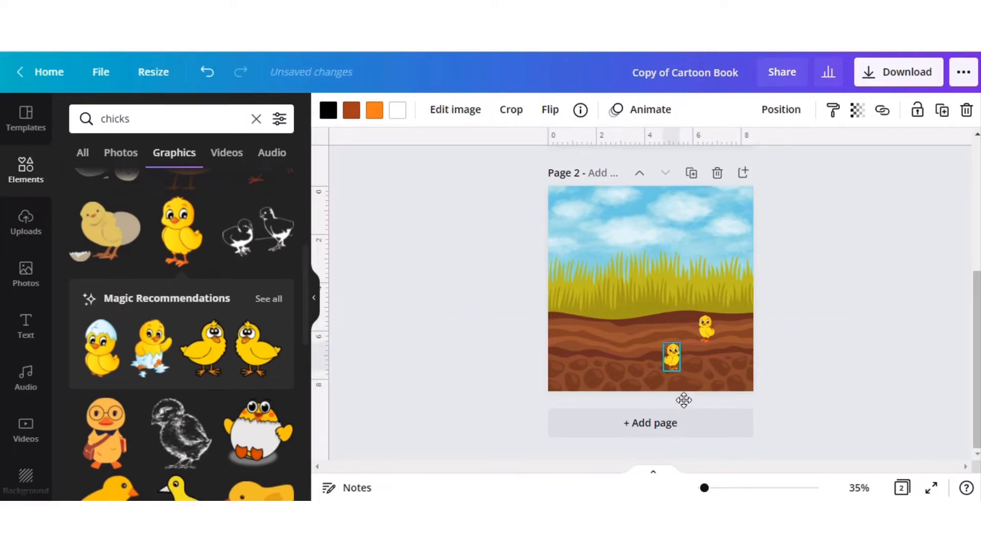
left_click_drag(683, 399, 683, 391)
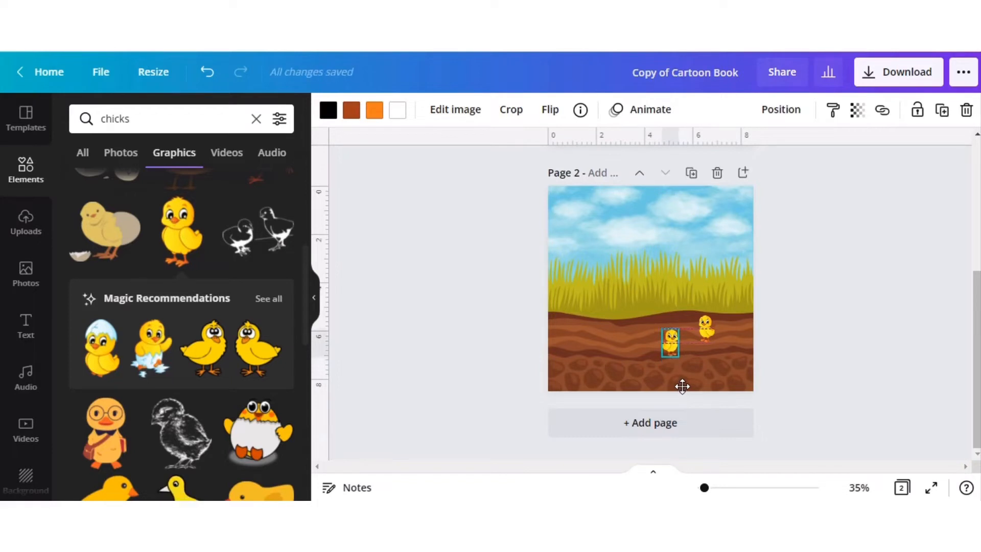
left_click(897, 285)
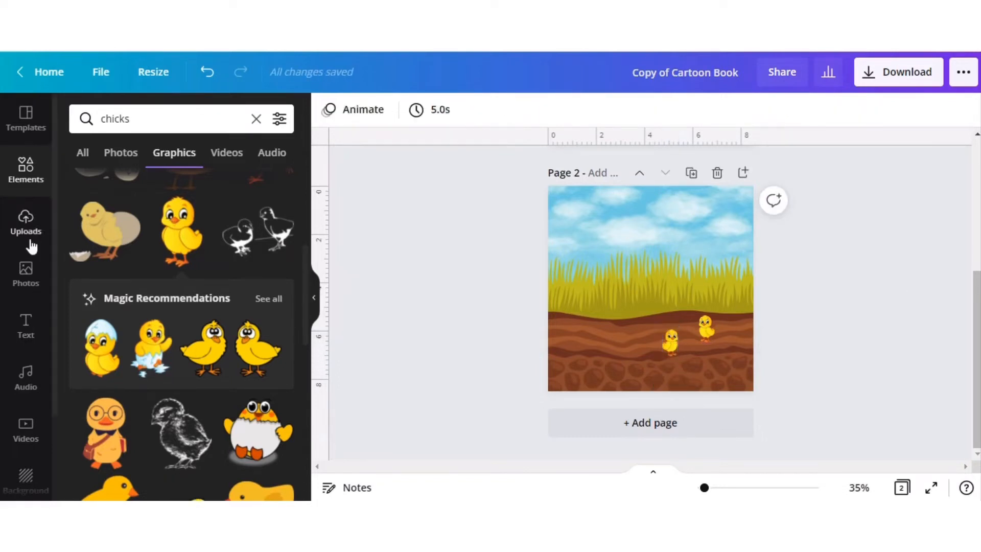
Search the graphics for "rooster" and look through the results for a suitable cartoon rooster.
left_click(156, 119)
key("Return")
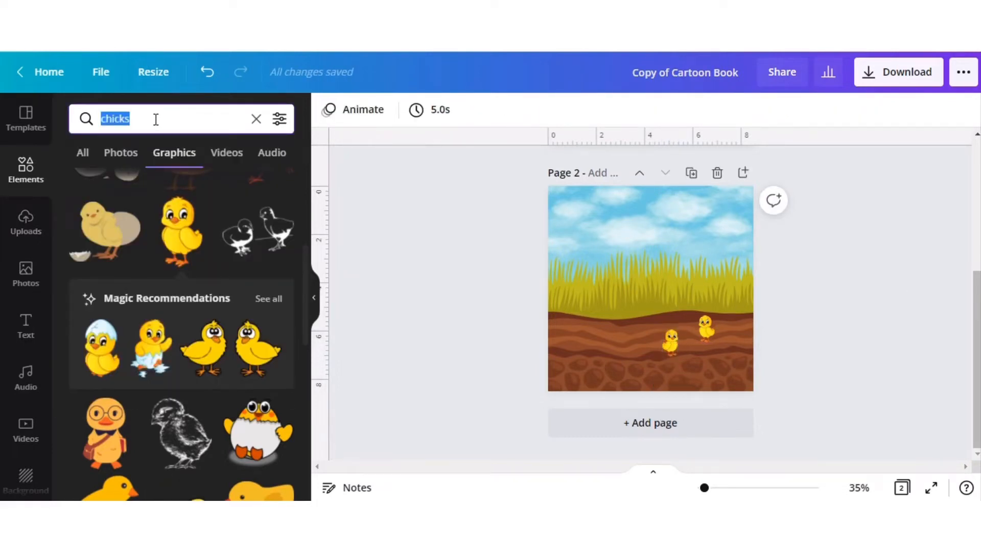
type("rooster")
key("Return")
scroll(158, 433, "down", 15)
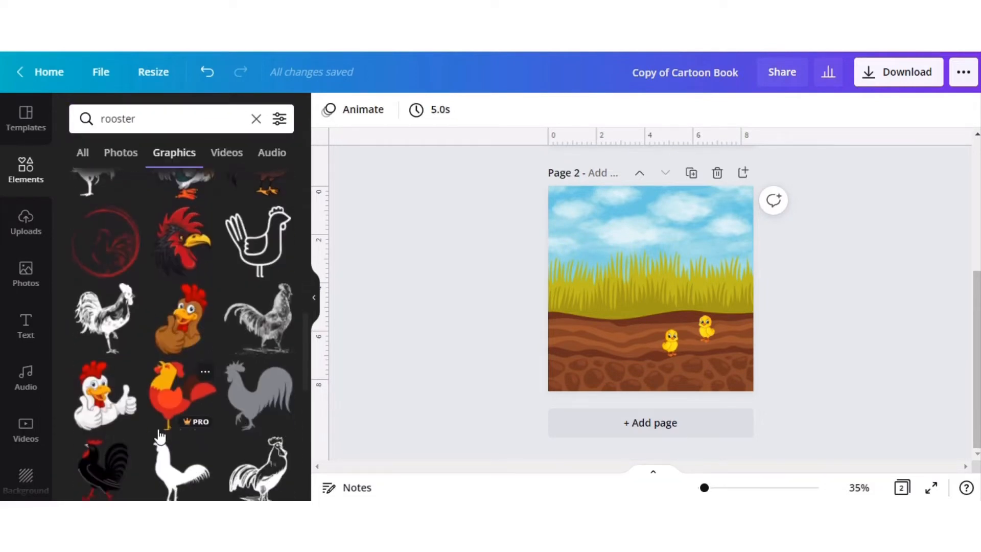
scroll(159, 435, "down", 15)
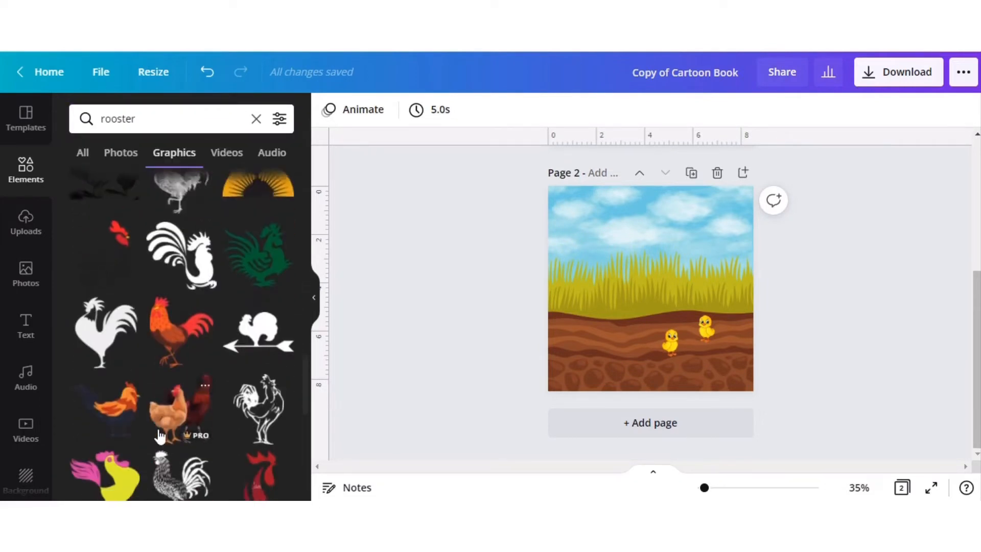
scroll(159, 434, "down", 15)
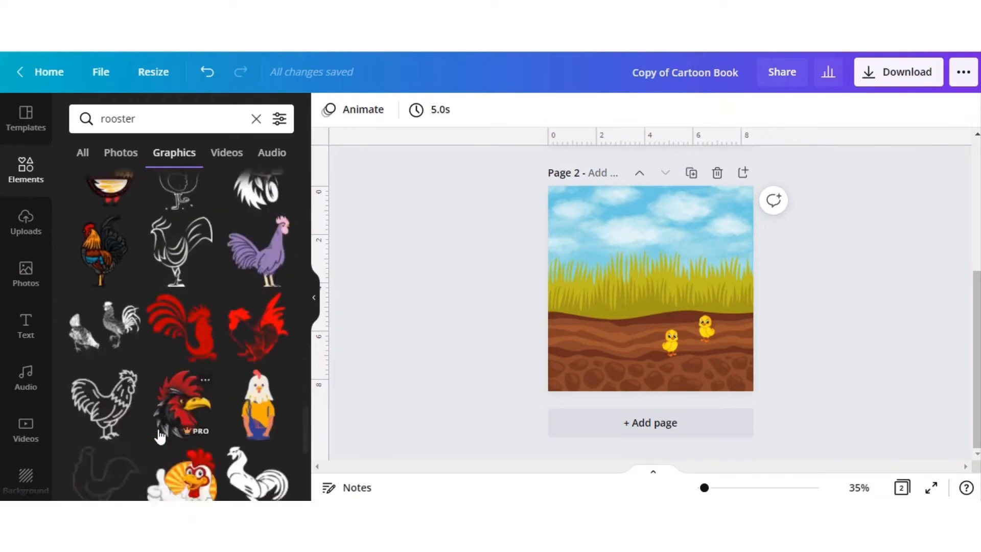
Search the graphics for "grain sack" and look over the first results.
left_click(154, 111)
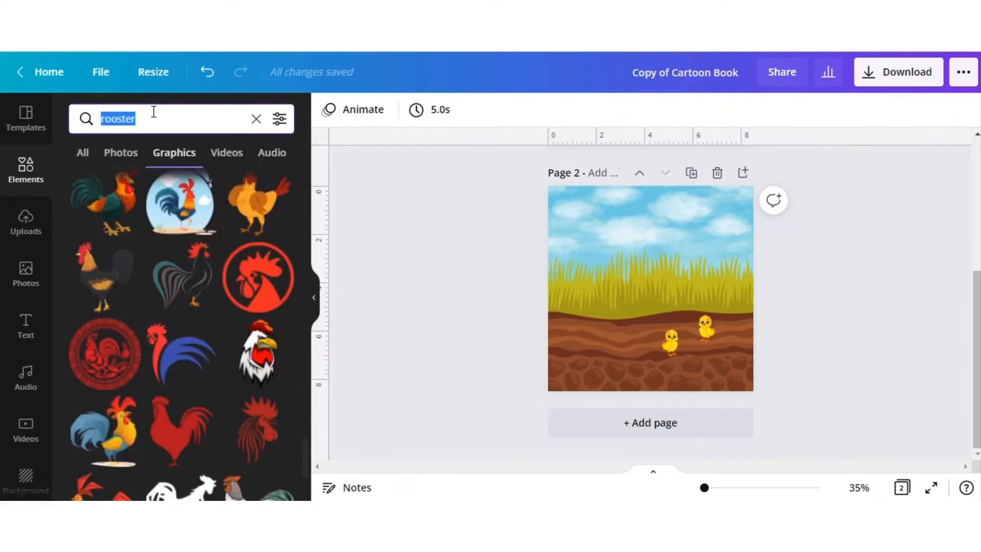
type("grain s")
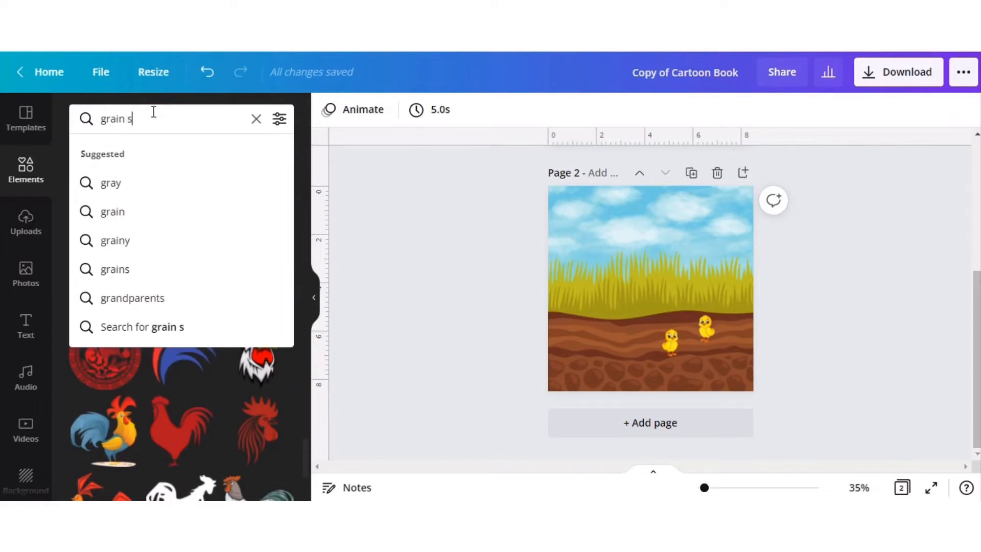
type("ack")
key("Return")
scroll(132, 393, "down", 5)
scroll(132, 393, "up", 5)
scroll(131, 393, "up", 2)
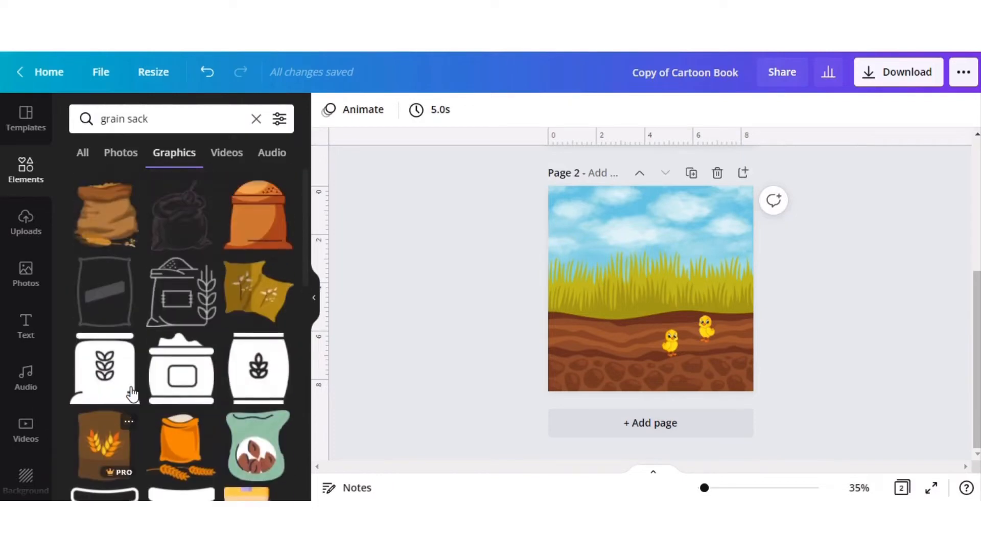
Try the open brown grain sack graphic on page 2, delete it again, and look through further sack graphics.
left_click(108, 221)
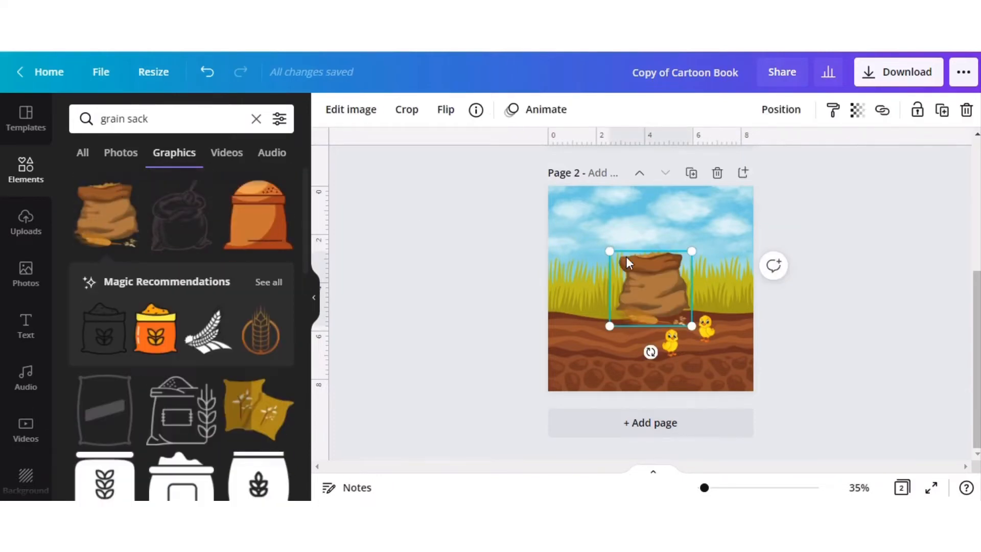
key("Delete")
scroll(155, 389, "down", 10)
scroll(155, 392, "down", 9)
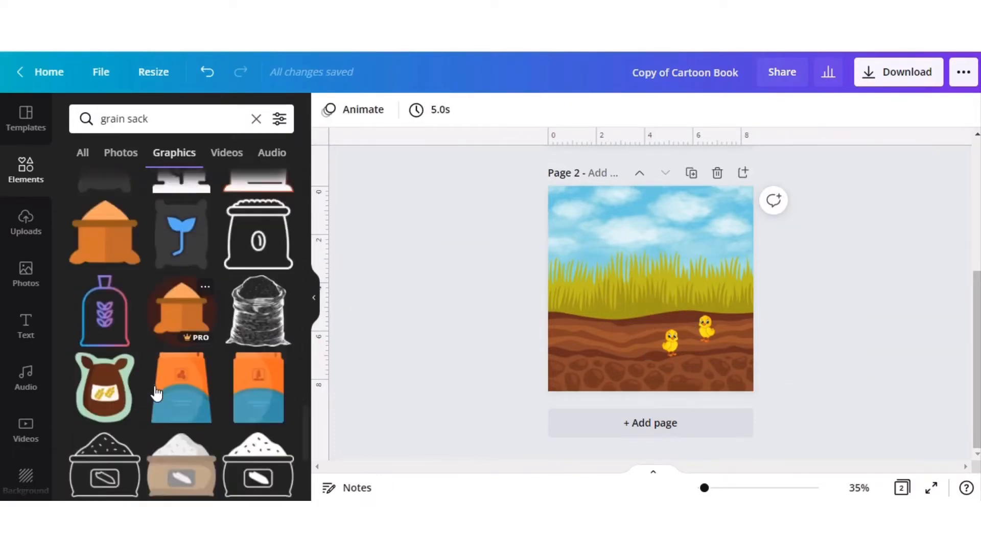
scroll(156, 393, "down", 10)
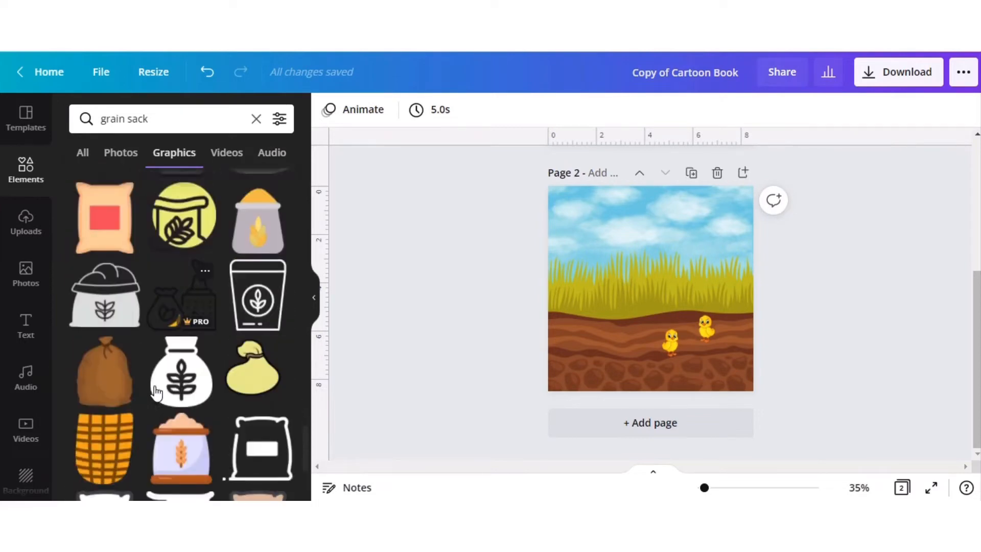
scroll(156, 392, "down", 10)
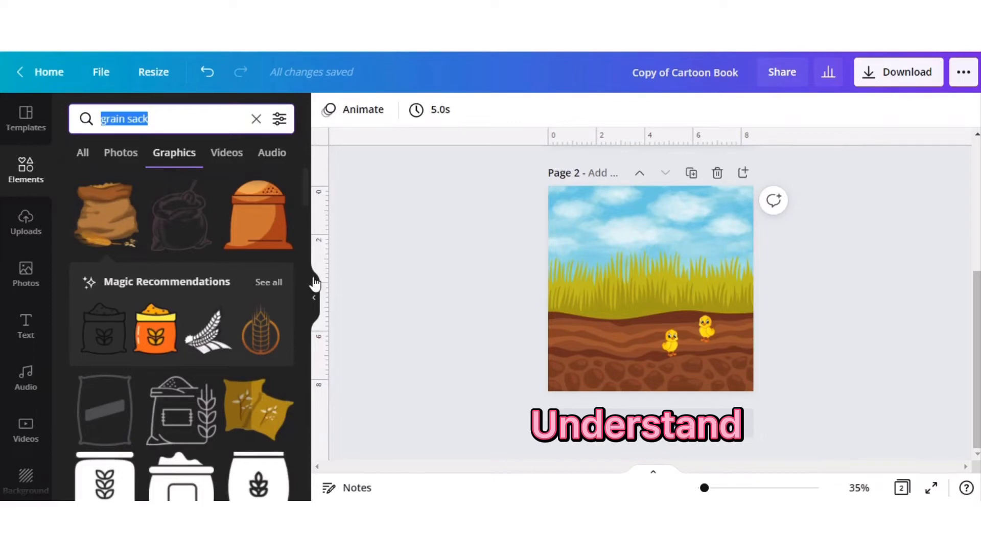
Paste the yellow chick onto page 1, flip it horizontally, and place it on the soil beneath the coop, left of the ramp.
scroll(446, 275, "up", 5)
scroll(503, 340, "down", 5)
scroll(535, 339, "up", 5)
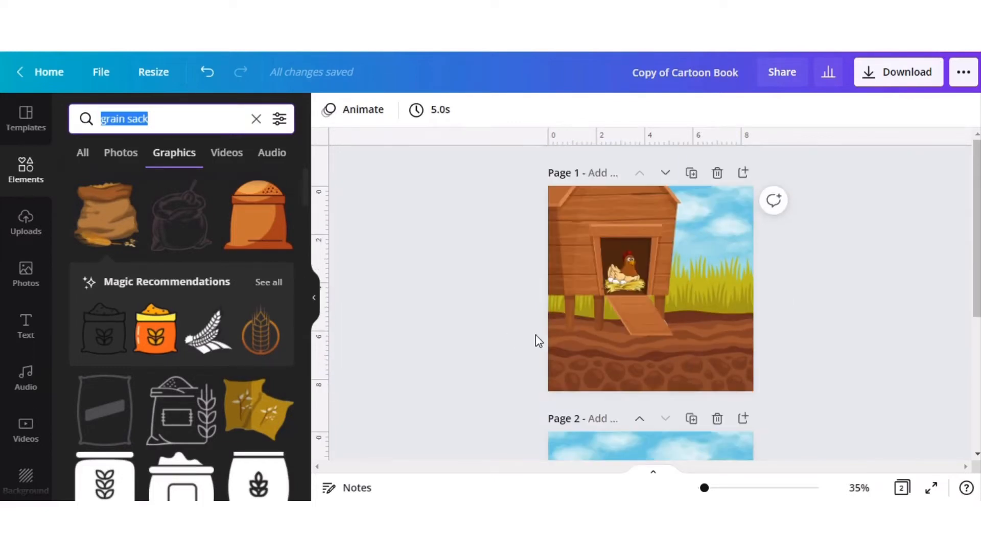
left_click(587, 365)
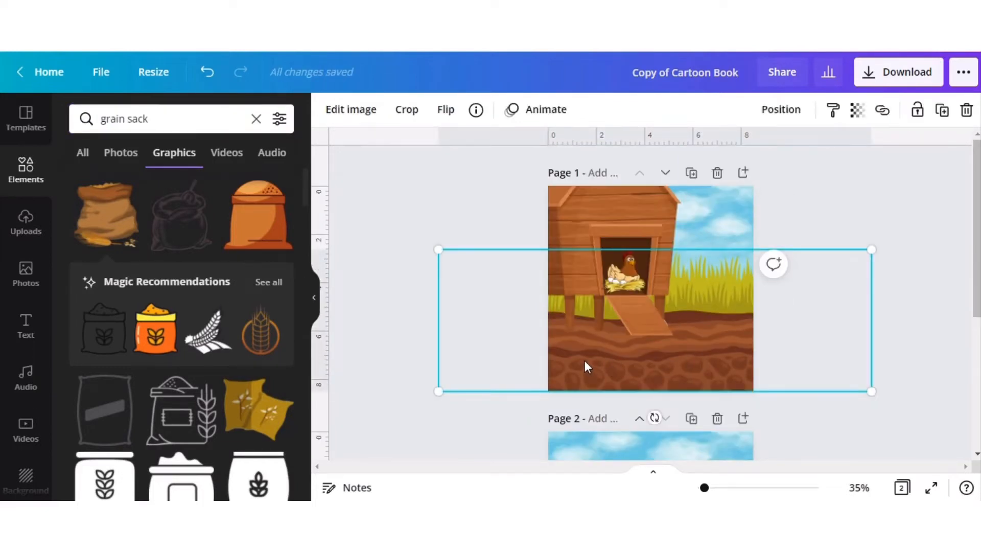
key("ctrl+v")
left_click_drag(706, 332, 664, 338)
left_click_drag(664, 338, 572, 351)
left_click(550, 109)
left_click(584, 152)
left_click(506, 372)
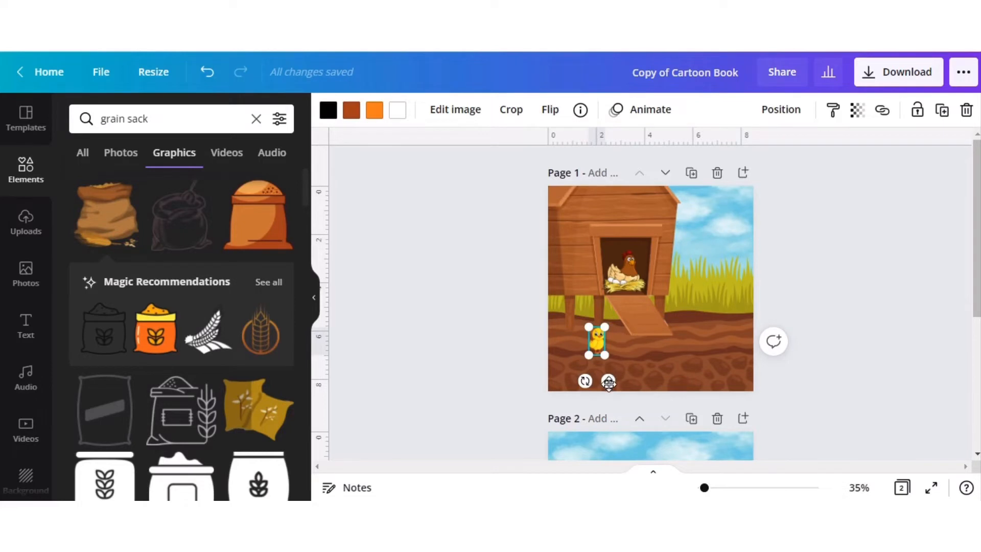
Try page 1's chick in the coop doorway, return it to the soil, try it enlarged in the doorway, and undo the enlarged placement.
left_click_drag(609, 379, 622, 314)
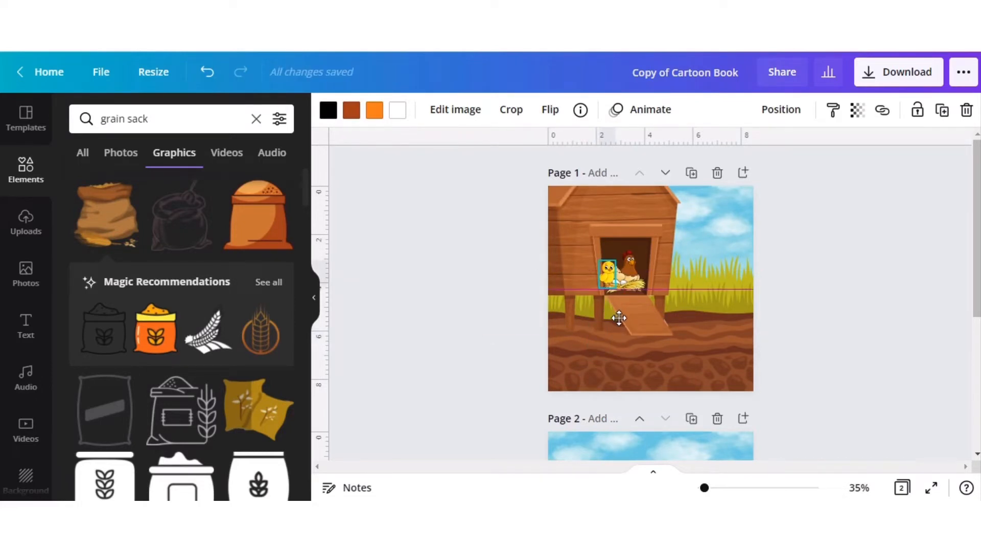
left_click_drag(620, 320, 600, 380)
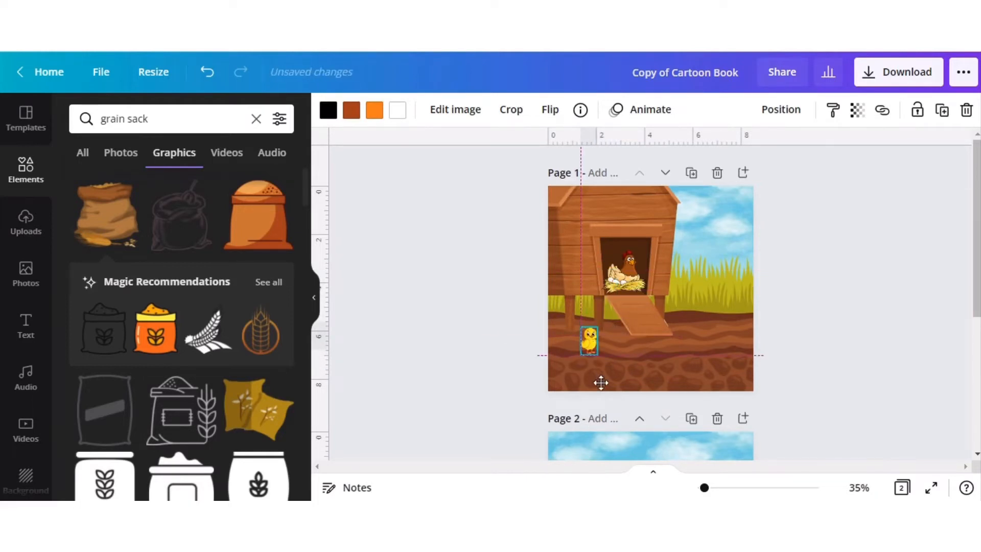
left_click_drag(598, 327, 613, 296)
left_click_drag(596, 344, 604, 288)
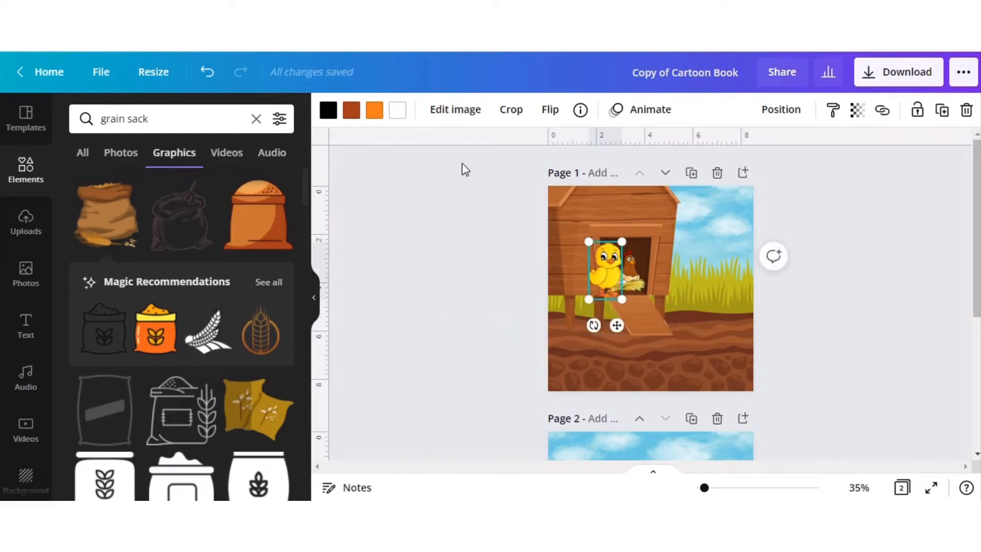
left_click(207, 72)
left_click(207, 73)
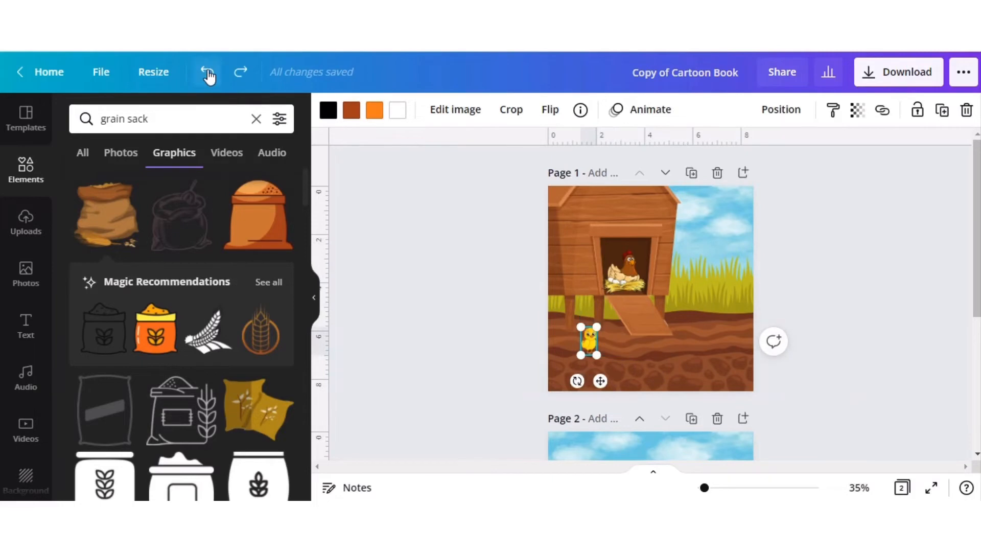
scroll(164, 413, "down", 5)
scroll(164, 412, "down", 5)
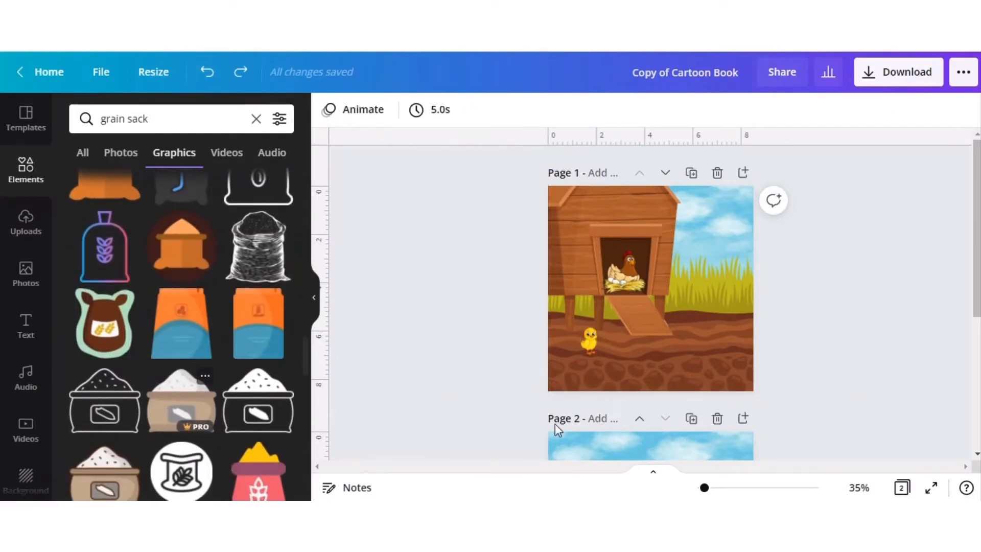
scroll(513, 332, "down", 5)
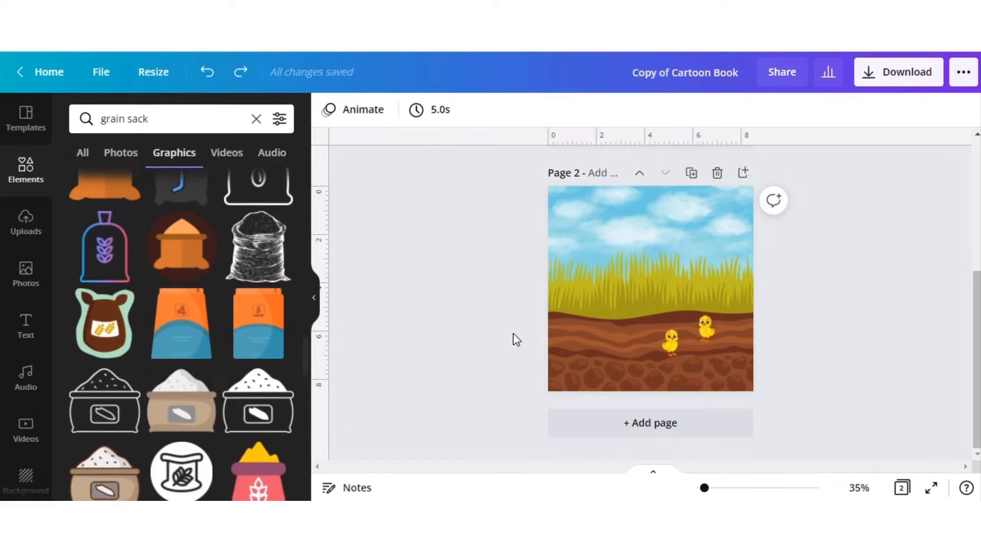
scroll(513, 332, "up", 5)
Search the elements for "apple tree", restrict the results to graphics, and look through the trees.
left_click(256, 120)
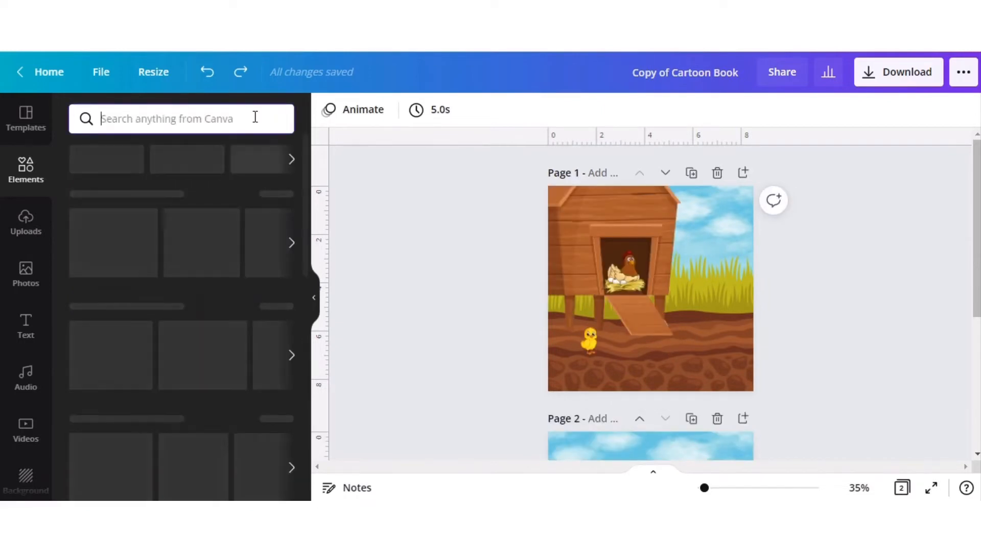
type("apple tree")
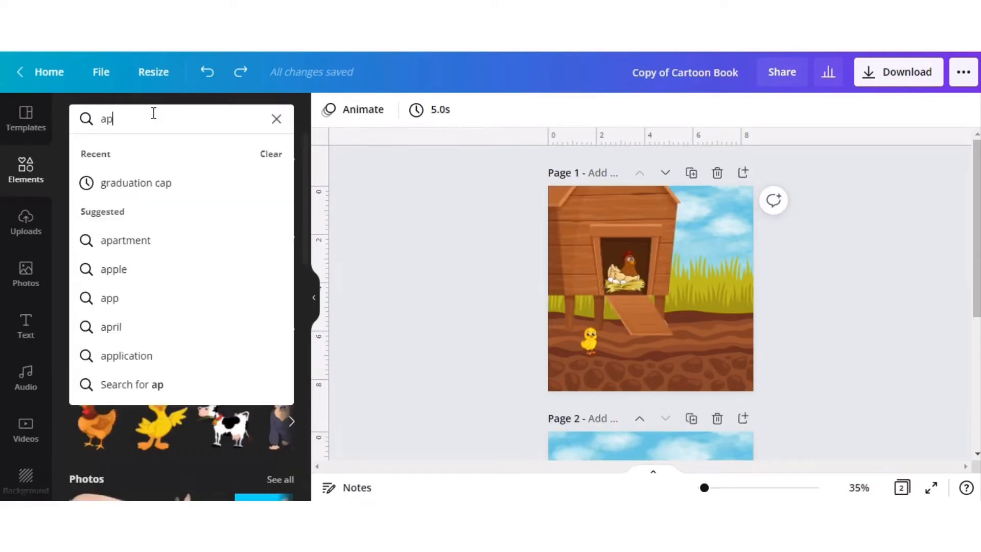
key("Return")
scroll(173, 292, "down", 2)
scroll(172, 292, "down", 10)
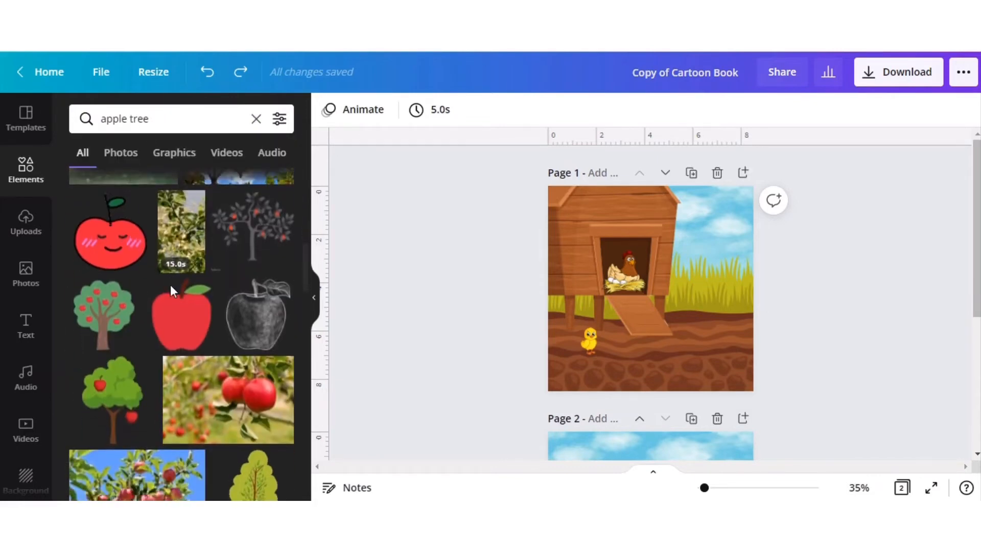
scroll(146, 330, "up", 10)
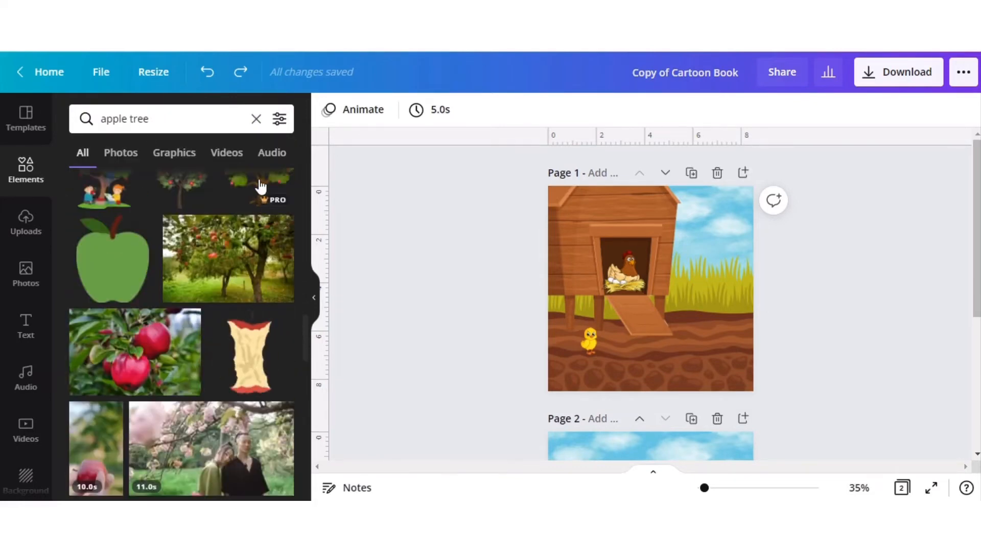
left_click(174, 153)
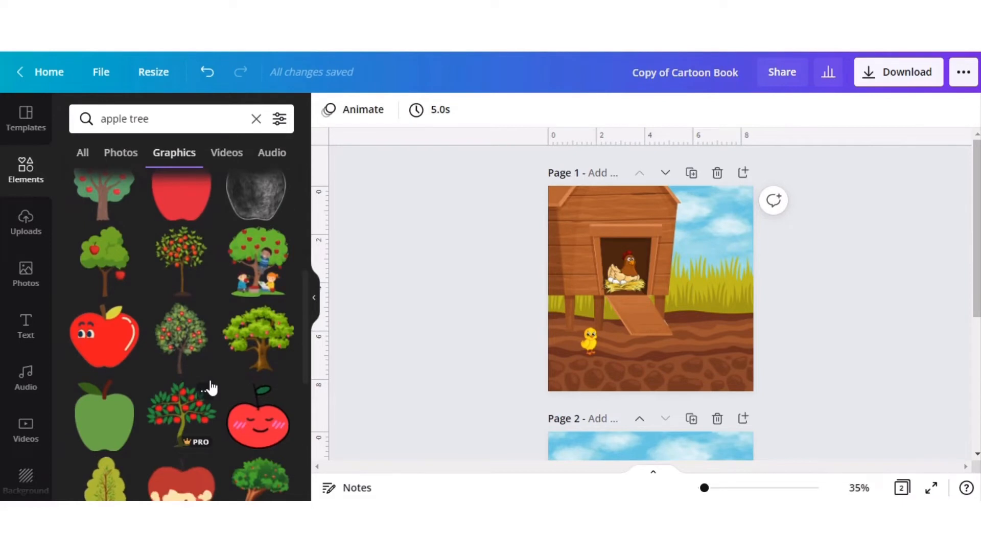
scroll(211, 387, "down", 3)
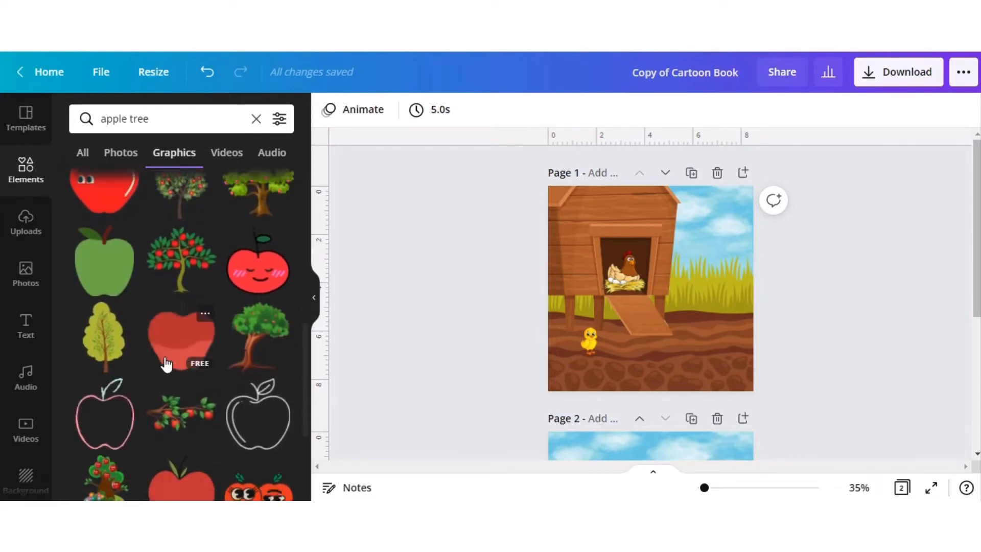
Try the green tree with the reddish-brown trunk on page 1, enlarge it, move it toward the page's right side, and delete it.
left_click(250, 327)
left_click_drag(619, 248, 533, 158)
left_click_drag(607, 230, 729, 258)
key("Delete")
Try another tree graphic on page 2, delete it again, and look through more apple tree graphics.
scroll(620, 431, "down", 5)
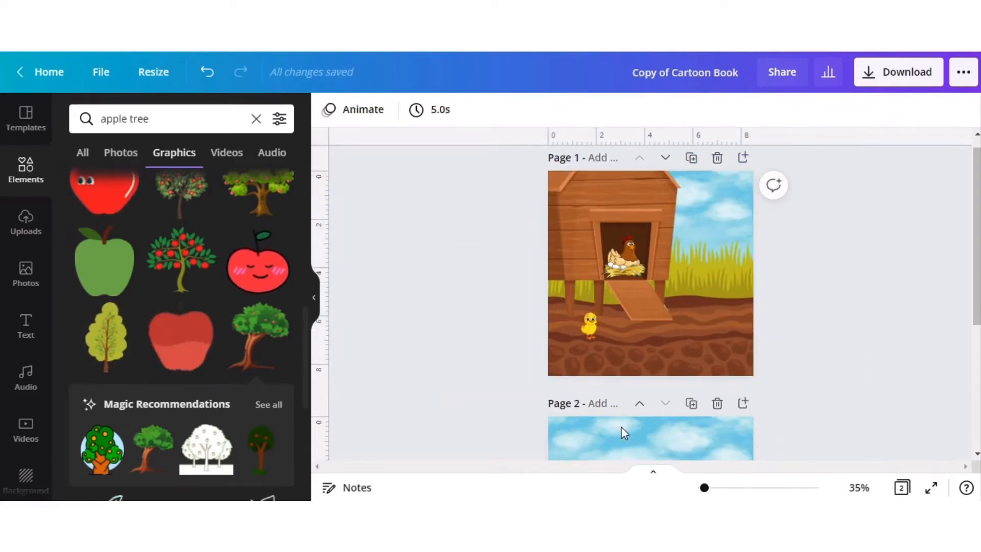
left_click(660, 263)
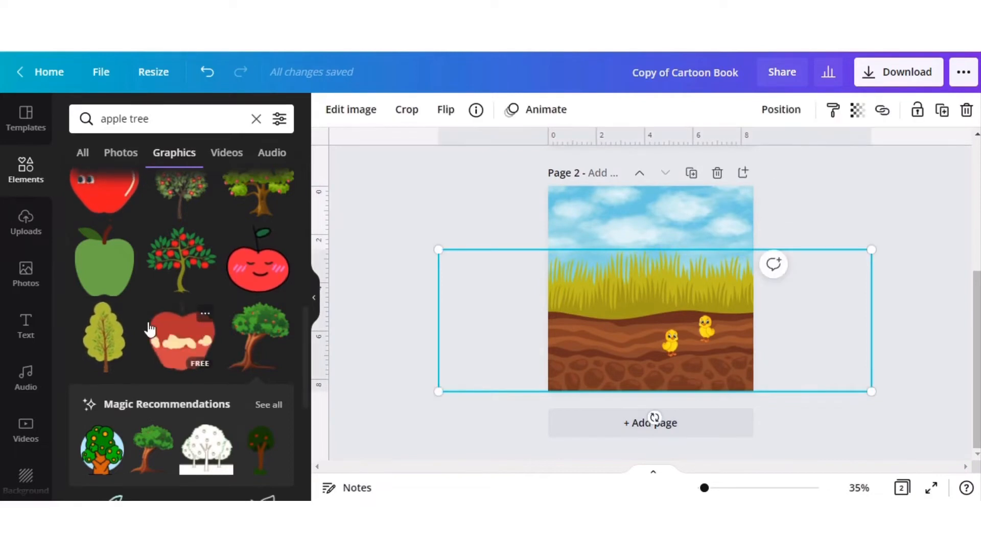
scroll(151, 331, "down", 5)
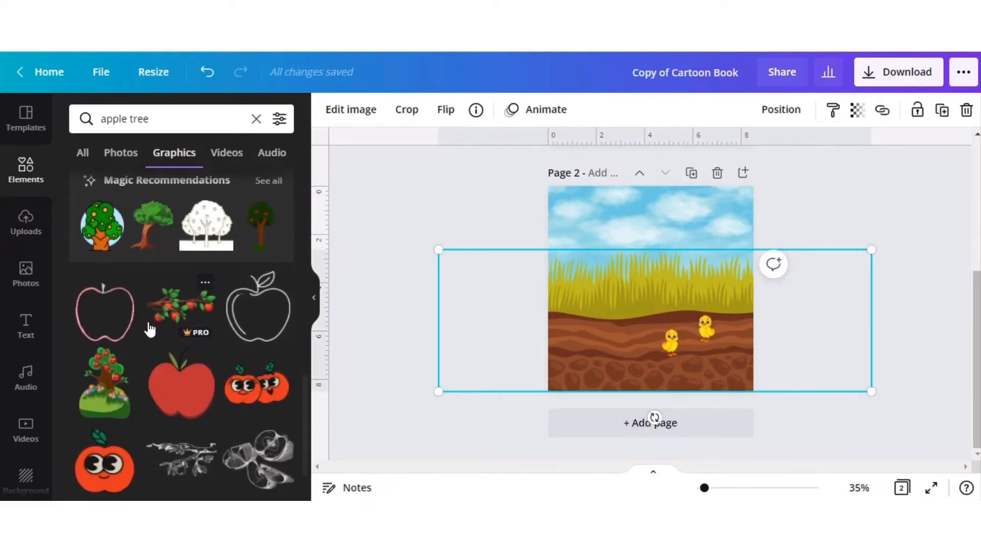
left_click(258, 238)
key("Delete")
scroll(140, 344, "down", 6)
scroll(140, 345, "down", 8)
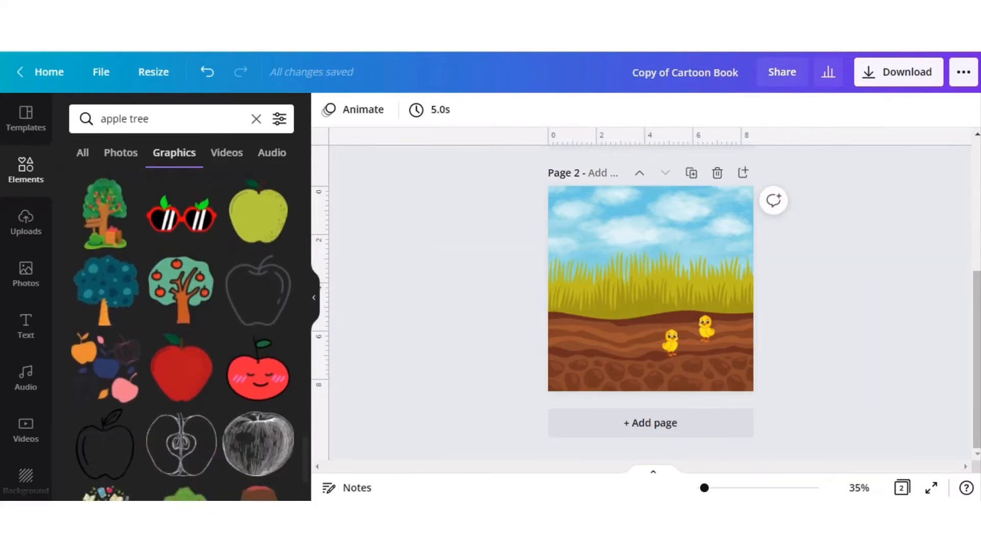
scroll(477, 271, "up", 5)
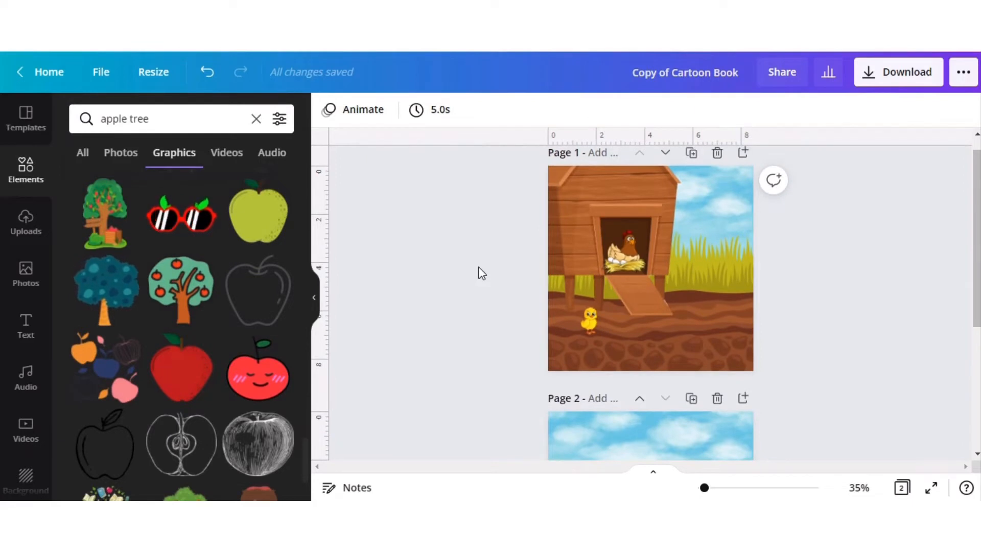
Search the graphics for "barn" and add the red barn with the brown roof to page 1.
triple_click(156, 118)
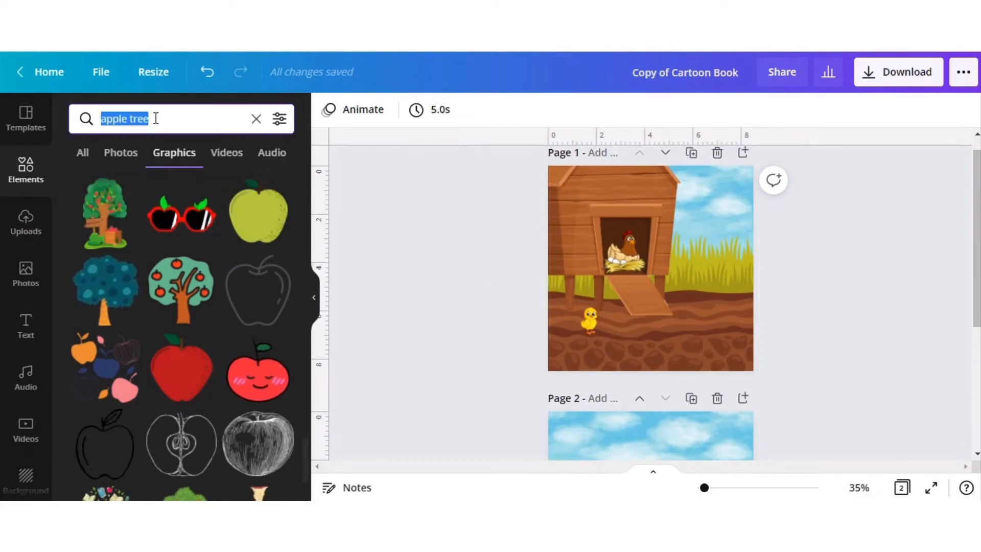
type("barn")
key("Return")
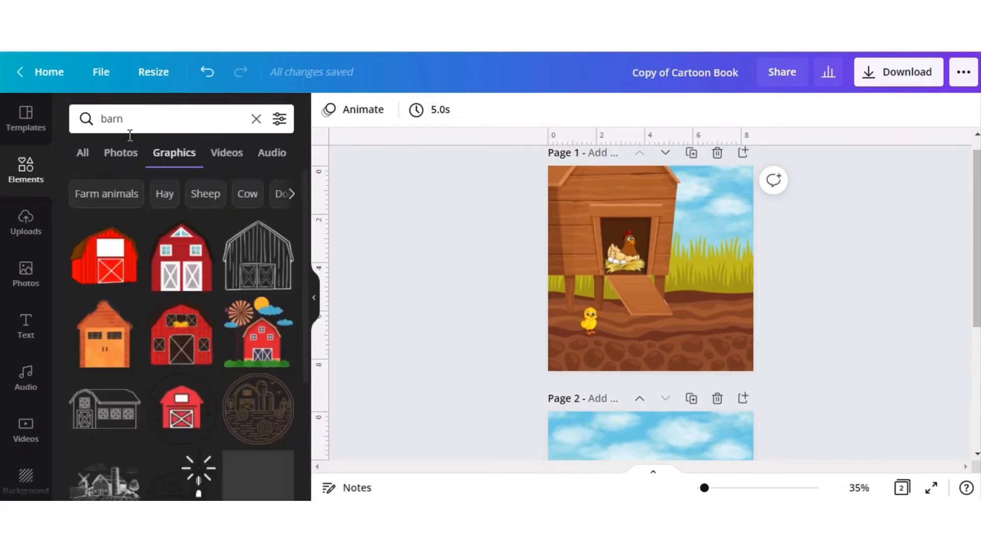
left_click(93, 262)
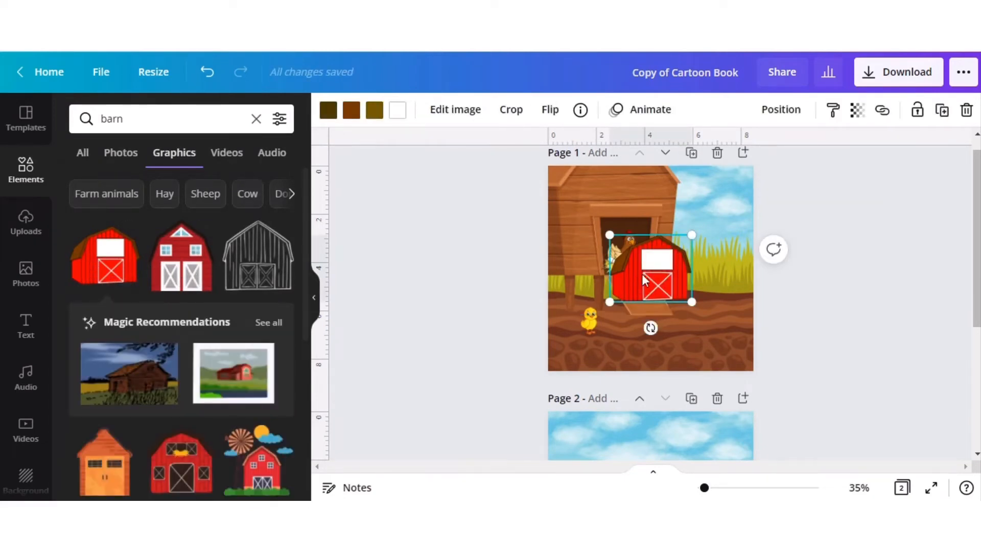
Enlarge the barn to about 4.1 by 3.3 beside page 1's coop and send it one layer backward.
left_click_drag(645, 274, 701, 256)
left_click_drag(658, 213, 657, 214)
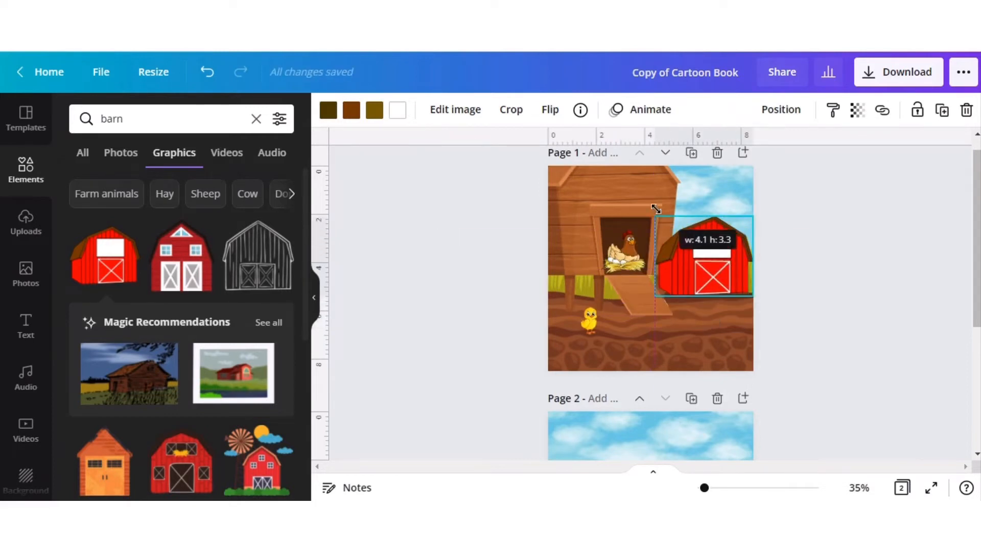
left_click_drag(704, 262, 707, 235)
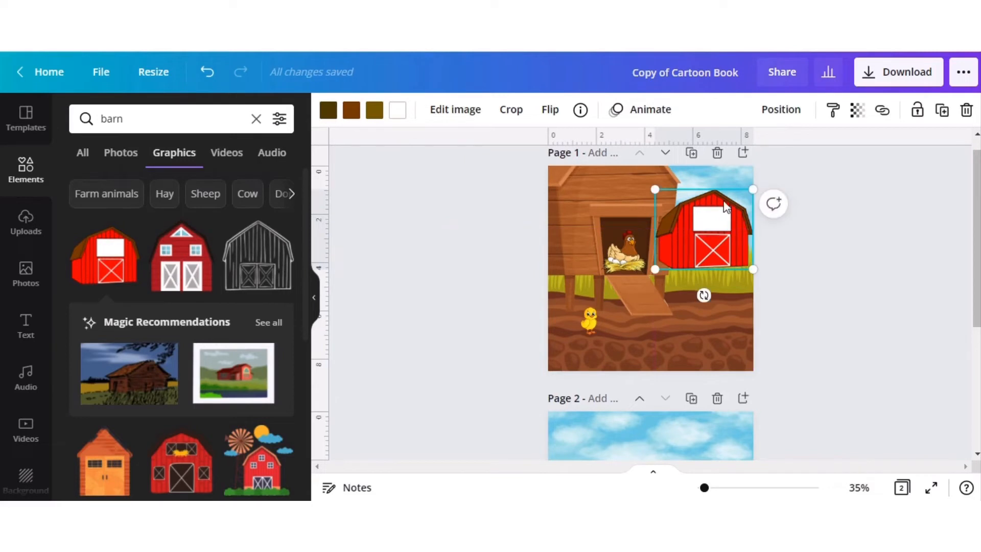
left_click(786, 111)
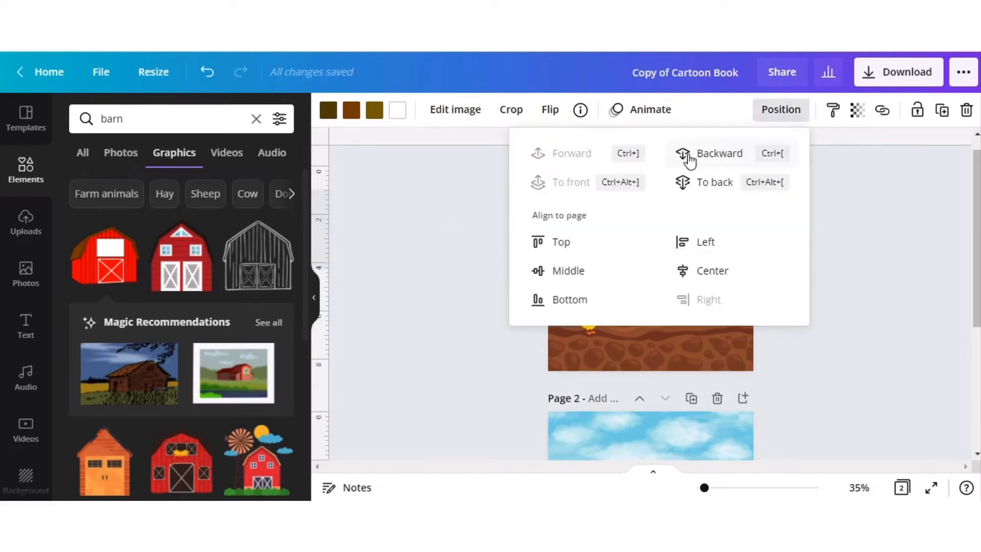
left_click(715, 153)
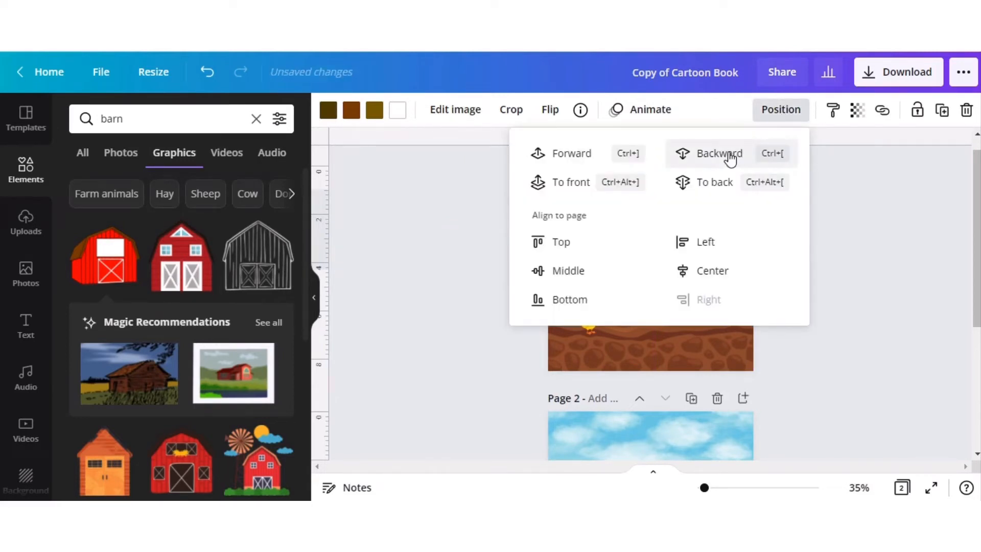
left_click(888, 232)
Try a much smaller barn up in page 1's sky, then undo the resizing and move.
left_click_drag(654, 188, 712, 212)
left_click_drag(733, 249, 725, 191)
left_click(212, 74)
left_click(850, 178)
left_click_drag(713, 312, 708, 298)
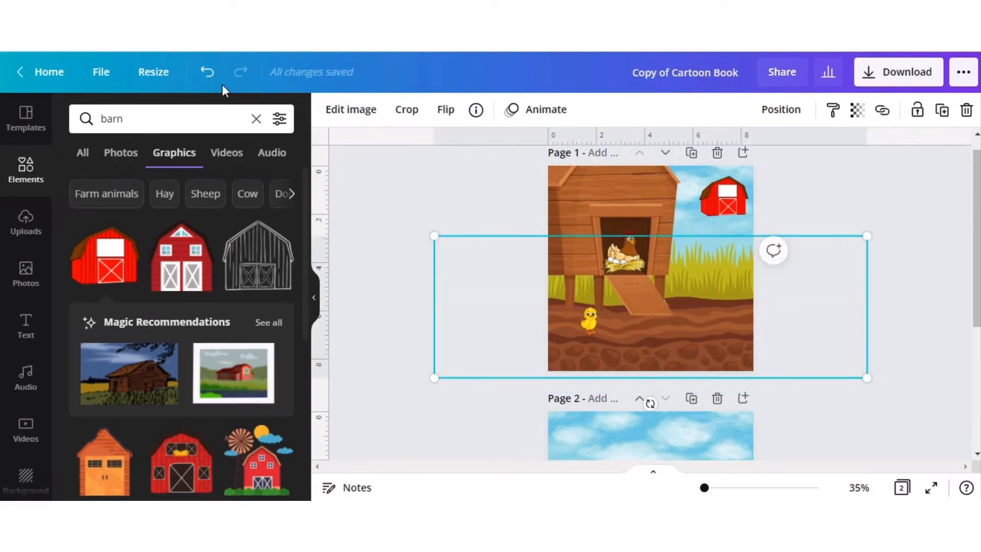
left_click(211, 73)
left_click(211, 73)
left_click(212, 73)
left_click(211, 73)
left_click(212, 73)
Move the barn to page 2 and shrink it to a small distant building over the grass near the right edge.
left_click_drag(713, 220, 644, 457)
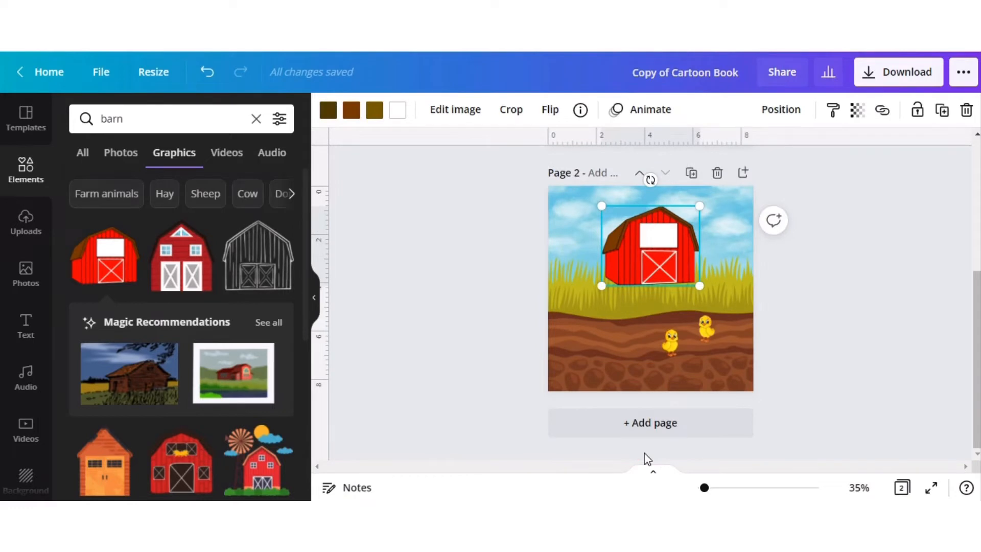
left_click_drag(601, 206, 668, 230)
left_click_drag(677, 267, 715, 266)
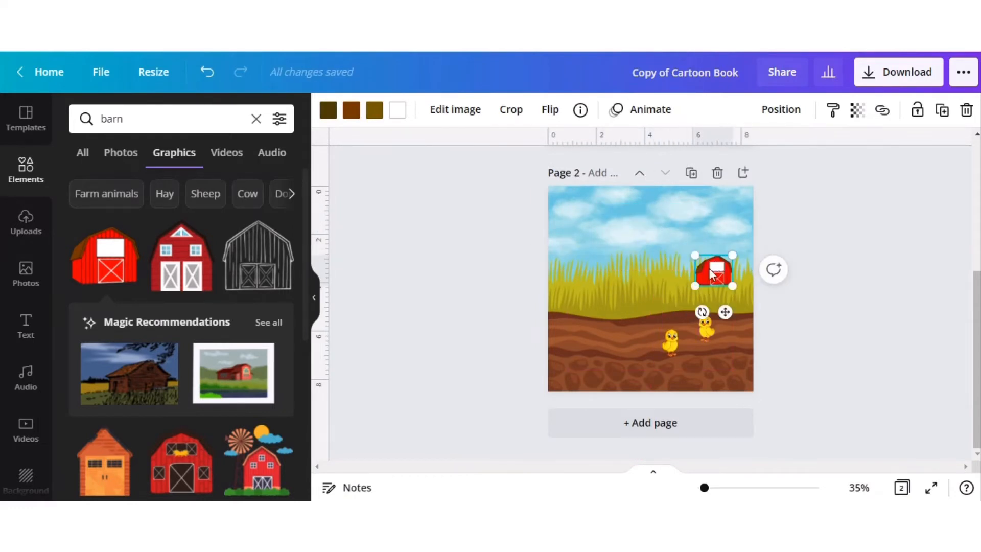
Send the small barn one layer backward so it sits behind page 2's grass.
left_click(780, 108)
left_click(720, 153)
left_click(863, 214)
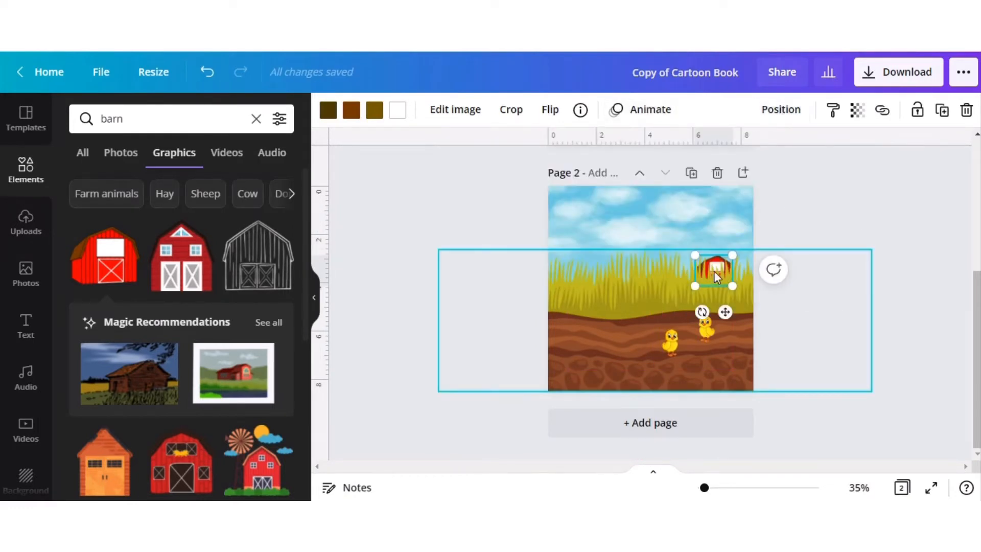
Reselect the barn behind page 2's grass, nudge it slightly upward, and undo the last nudge.
scroll(650, 301, "up", 1)
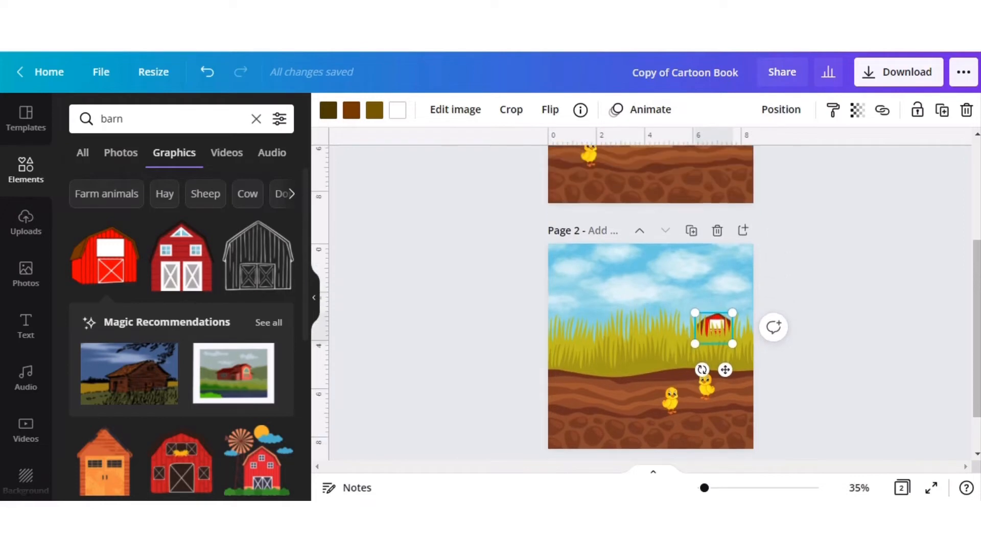
left_click(710, 319)
key("Tab")
key("Tab")
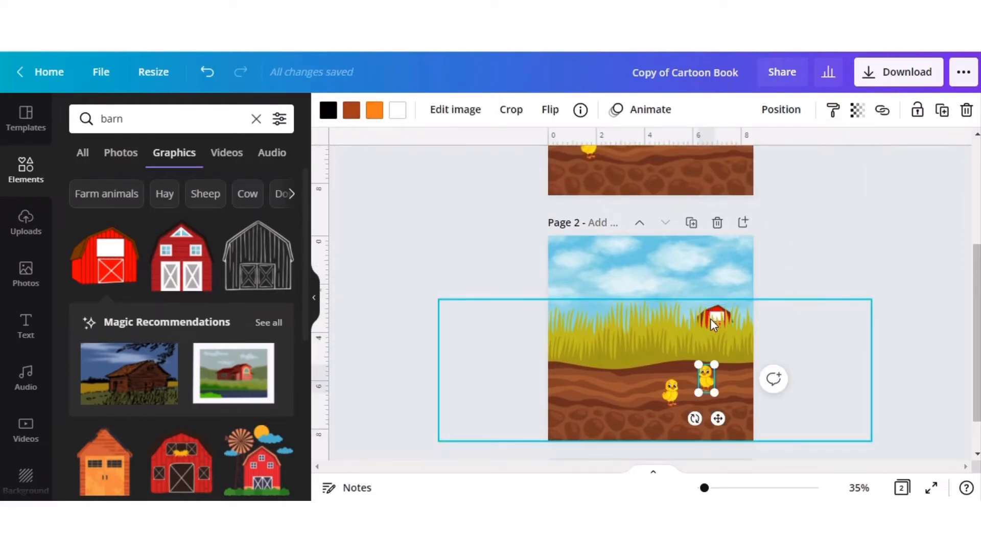
key("Tab")
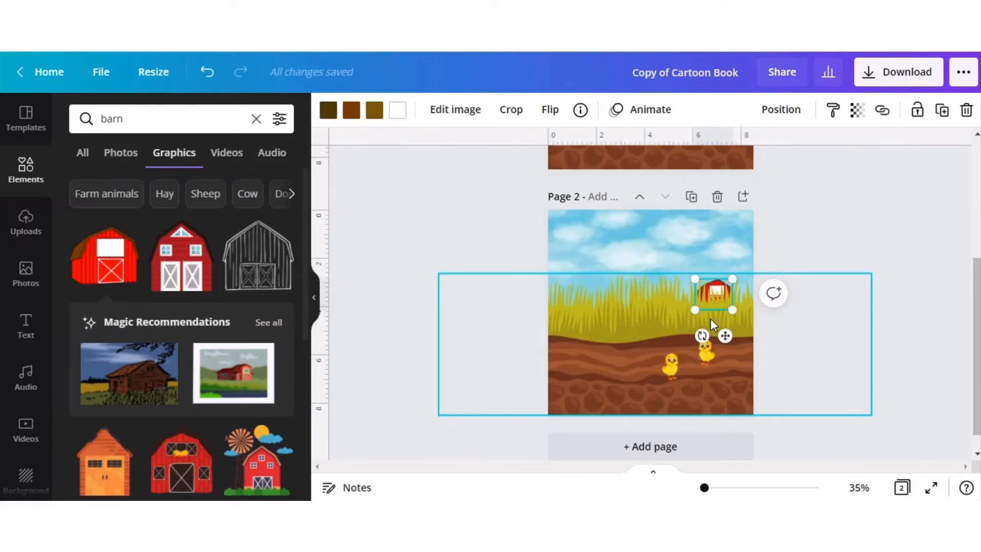
key("shift+Up")
key("shift+Up")
key("shift+Up")
key("shift+Up")
key("shift+Up")
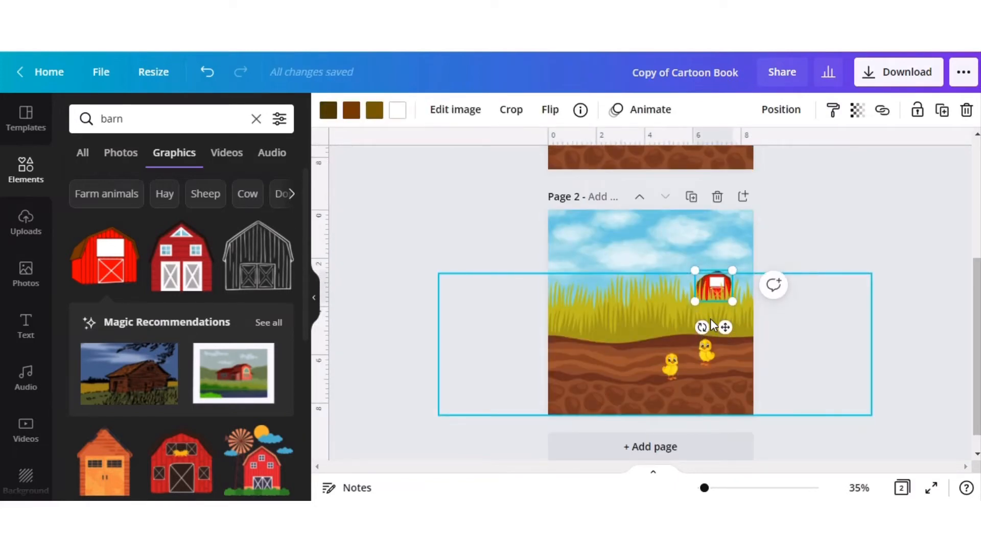
left_click(894, 223)
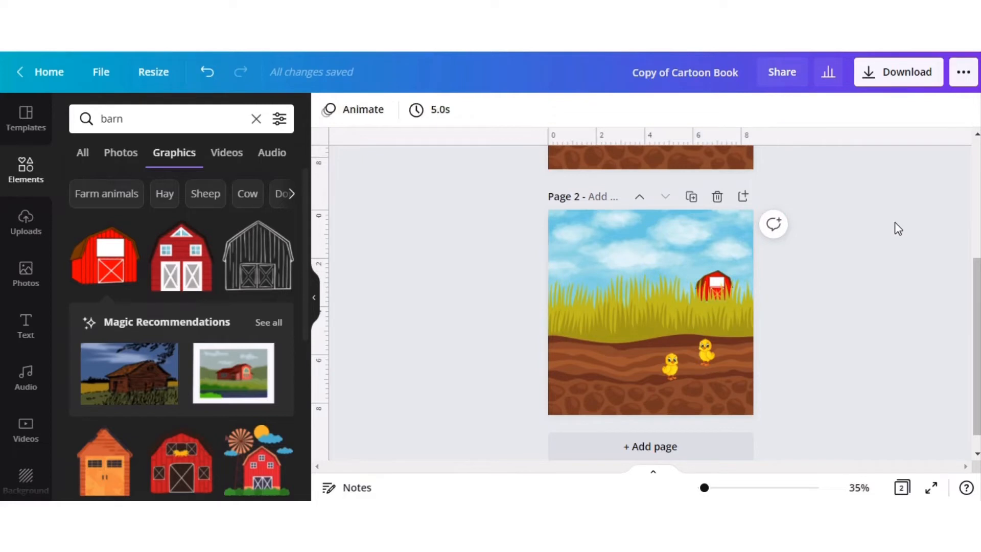
left_click(209, 73)
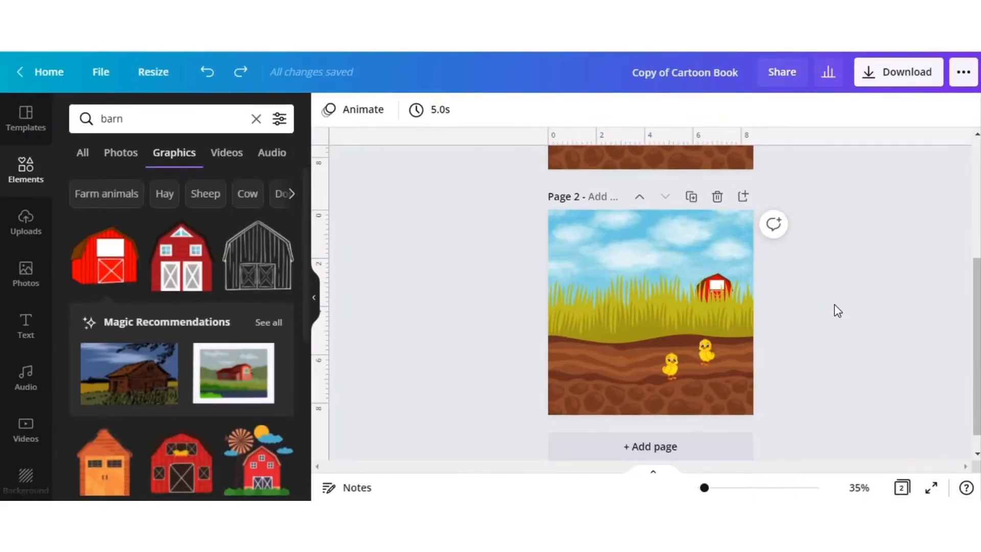
Search the graphics for "hay bale", add the orange hay mound to page 1, and shrink it onto the soil right of the ramp.
scroll(837, 310, "up", 5)
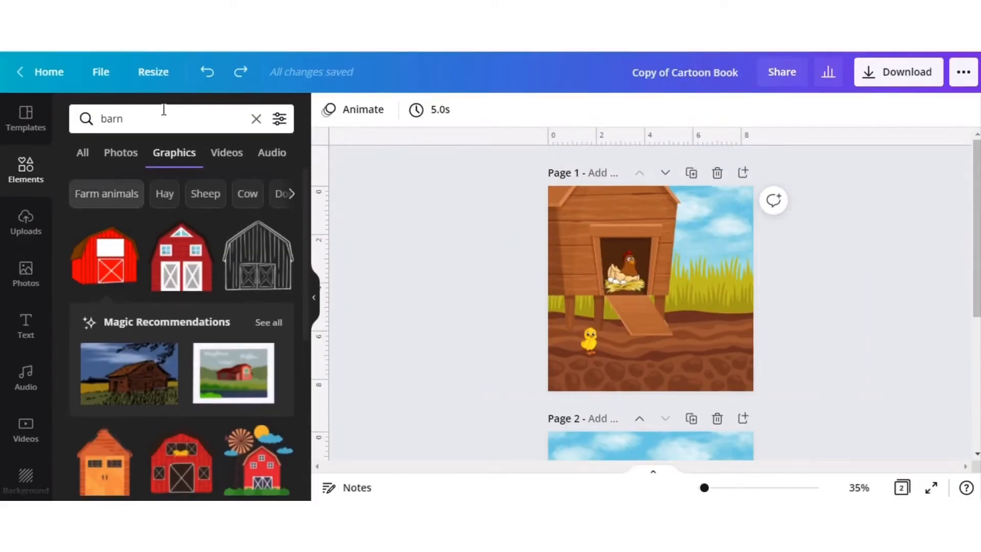
double_click(133, 125)
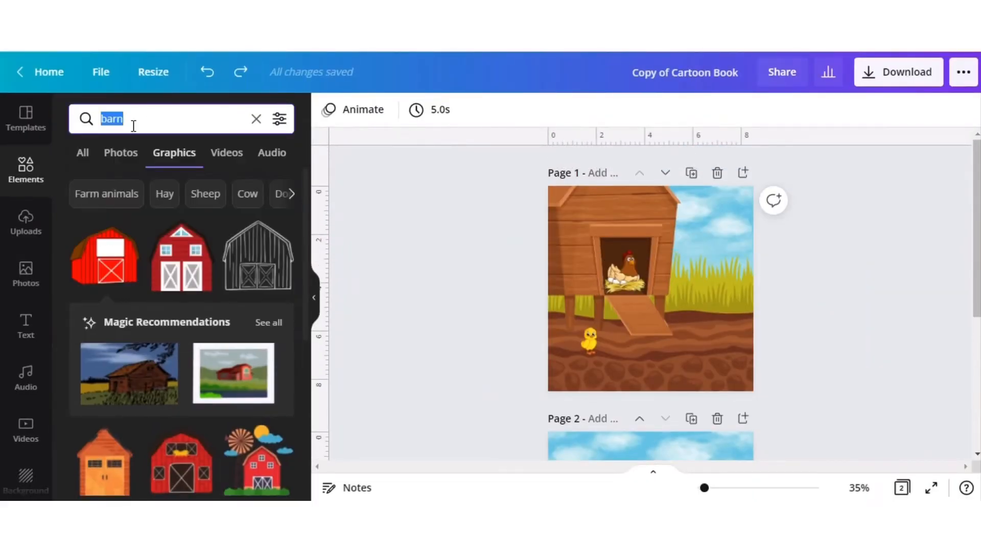
type("hay bale")
key("Return")
scroll(193, 295, "down", 1)
left_click(255, 187)
left_click_drag(608, 258, 700, 326)
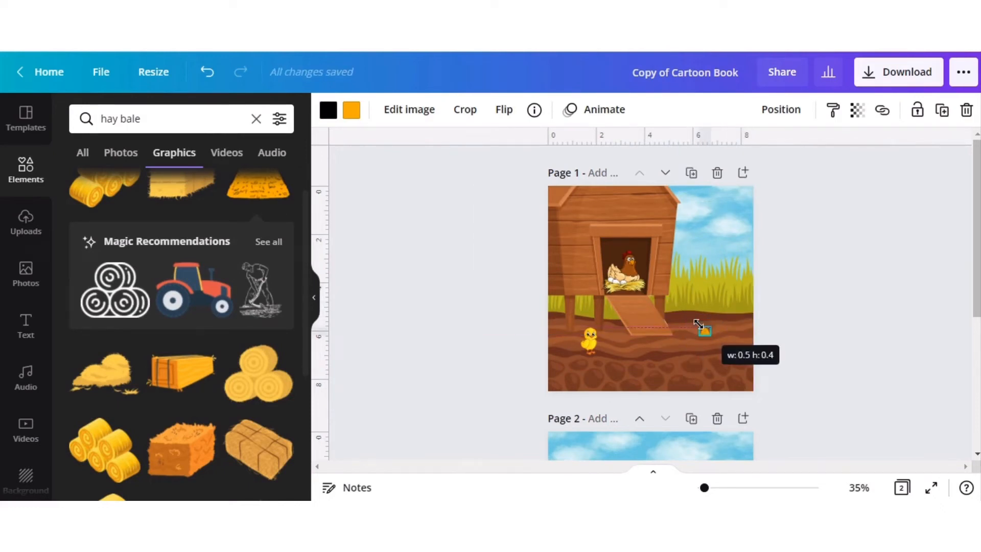
Duplicate page 1's hay mound and place a smaller copy low on the soil below the ramp.
right_click(704, 326)
left_click(761, 203)
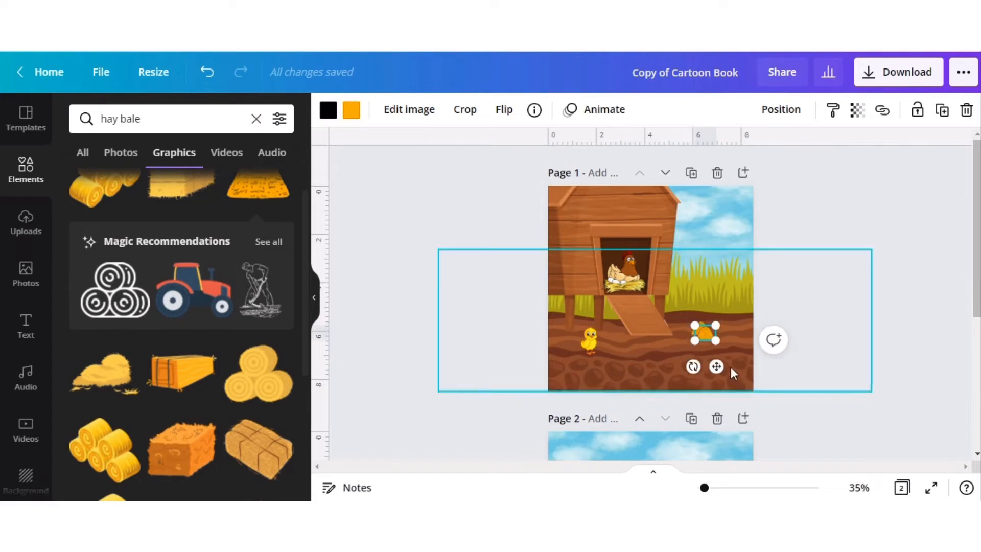
key("ctrl+v")
left_click_drag(703, 372, 689, 381)
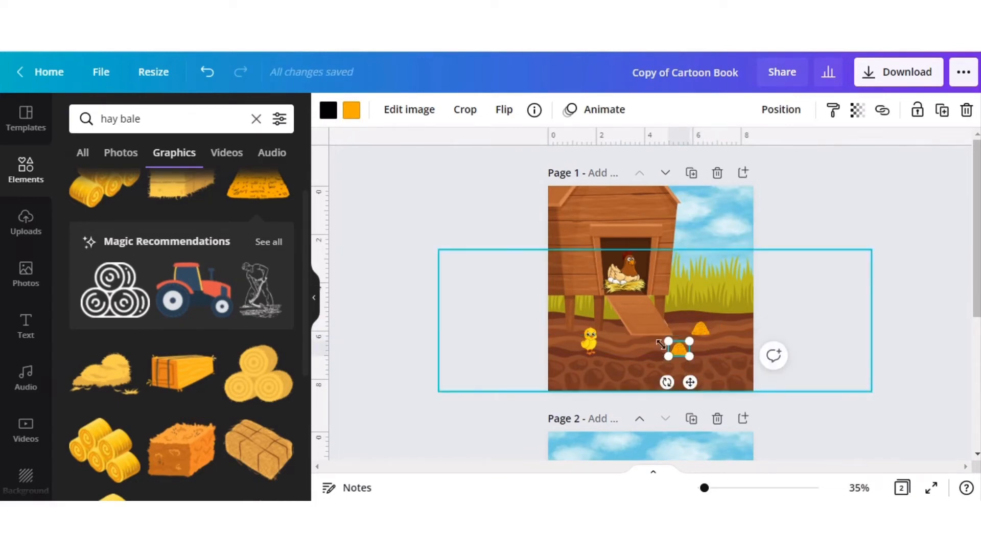
left_click_drag(666, 339, 648, 366)
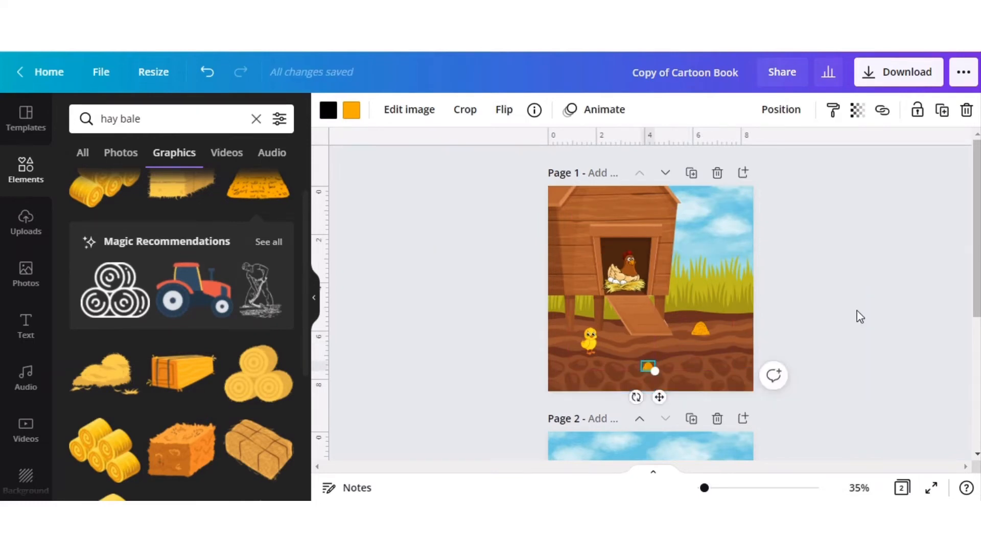
left_click(876, 313)
Paste the hay mound onto page 2 and place it, enlarged, on the soil so it overhangs the page's left edge.
scroll(875, 312, "down", 5)
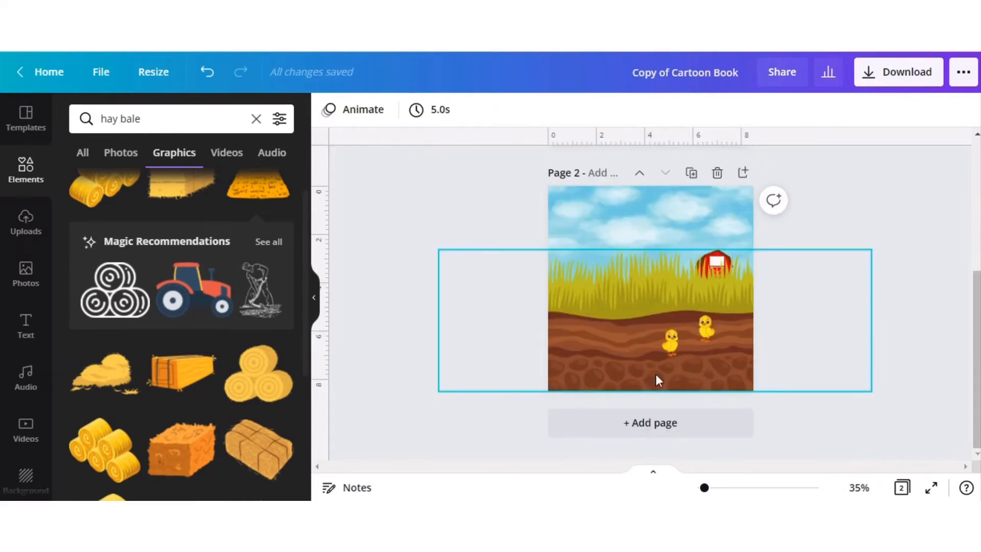
right_click(562, 342)
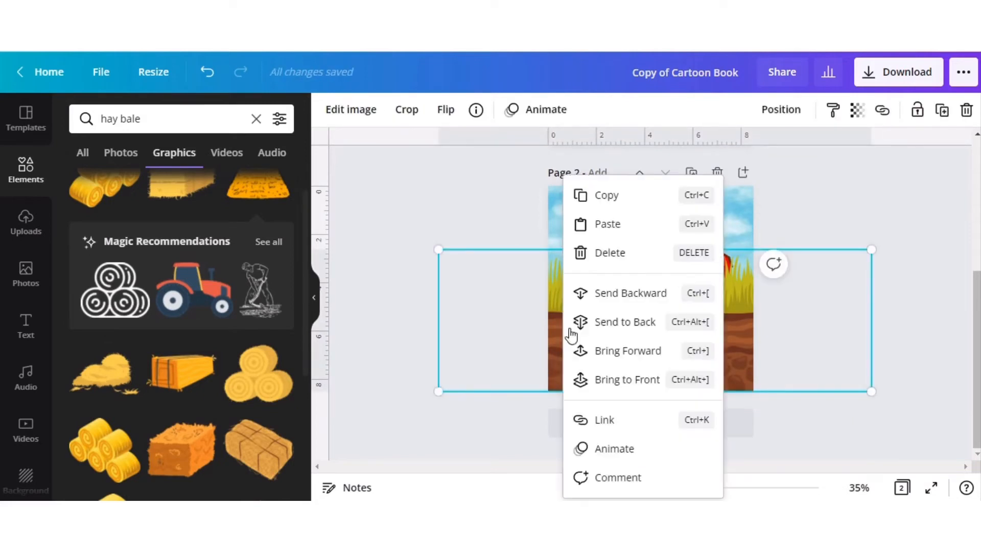
left_click(608, 223)
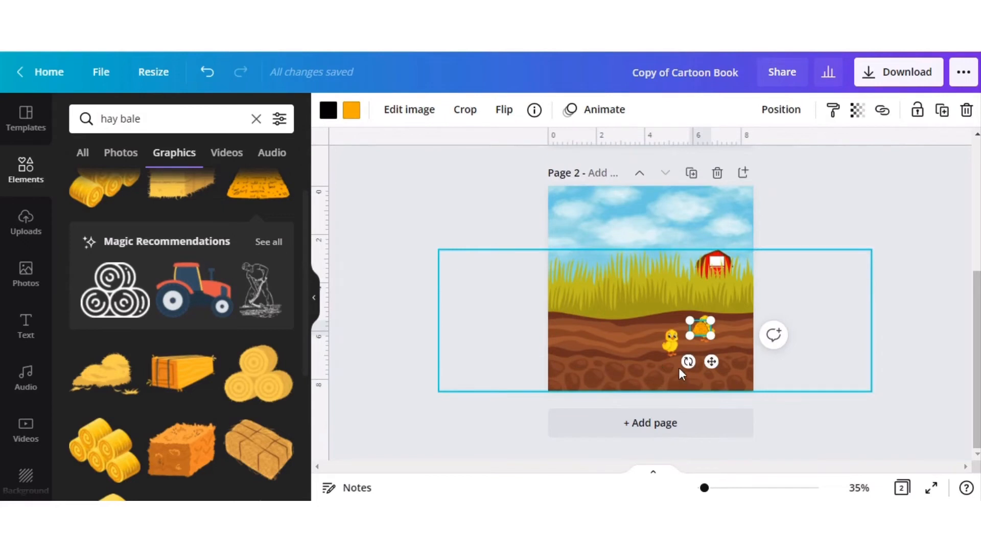
left_click_drag(711, 361, 567, 344)
Copy page 2's large hay mound to page 1 and place it partly off the right edge of the soil.
right_click(565, 352)
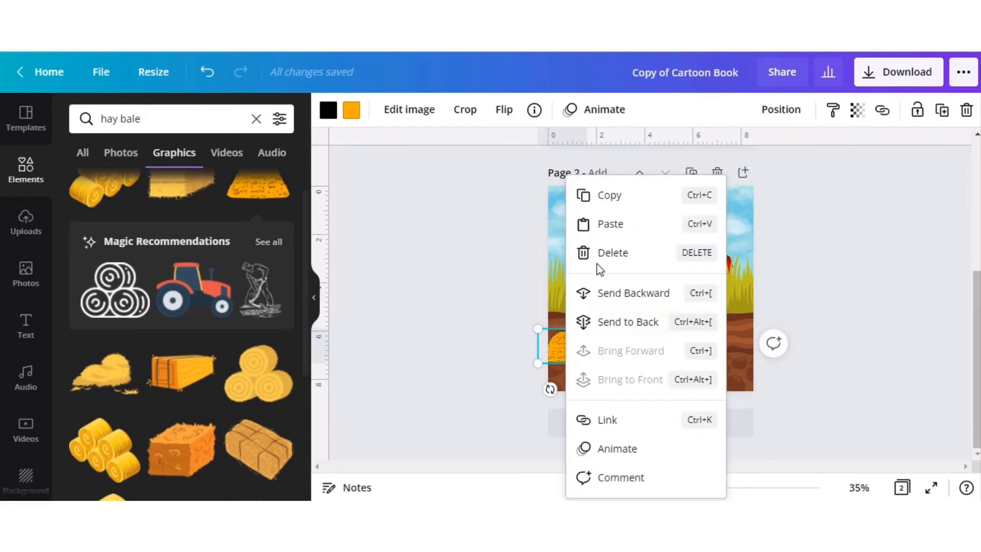
left_click(619, 195)
scroll(409, 321, "up", 4)
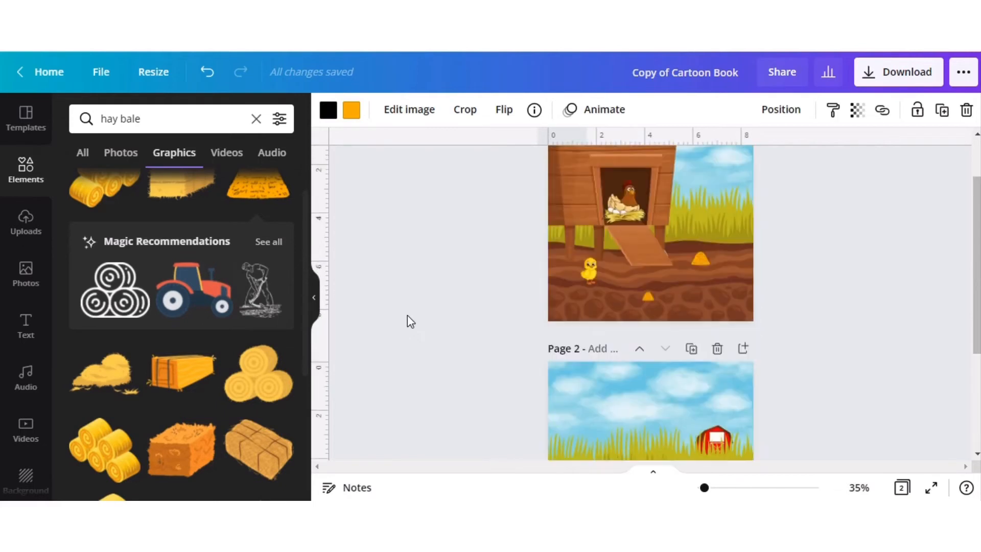
left_click(688, 301)
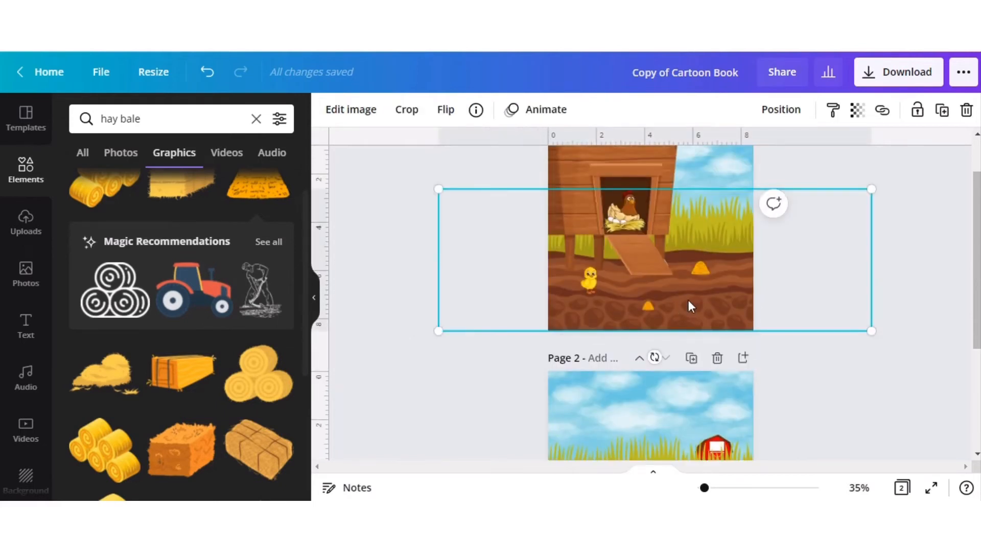
key("ctrl+v")
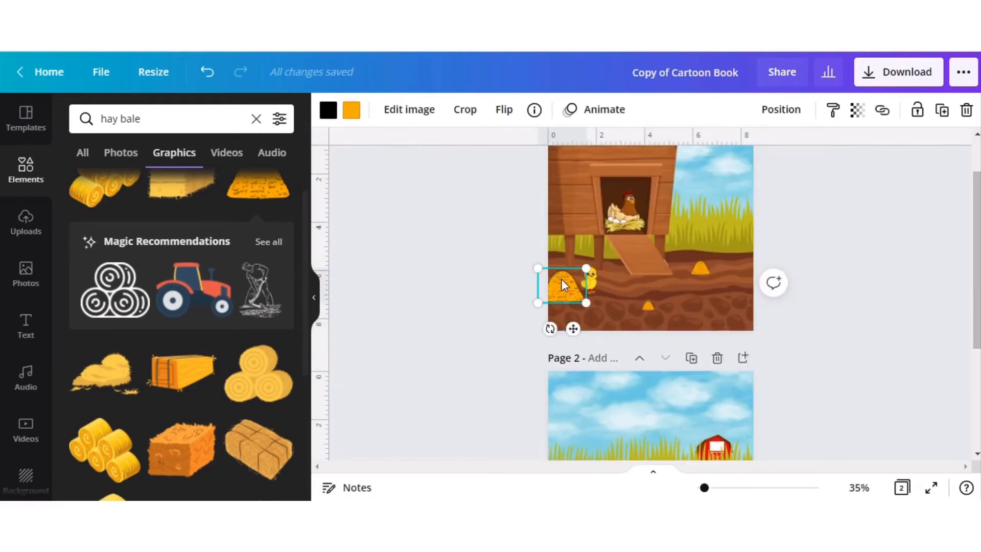
left_click_drag(562, 281, 765, 292)
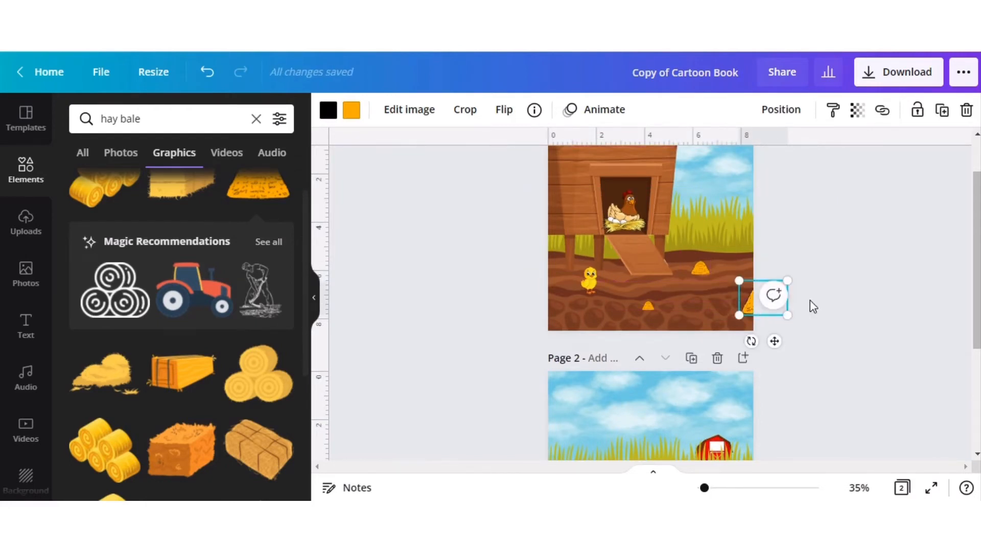
Compare the two pages side by side and lower page 2's hay mound slightly to line up with page 1's part.
left_click(902, 487)
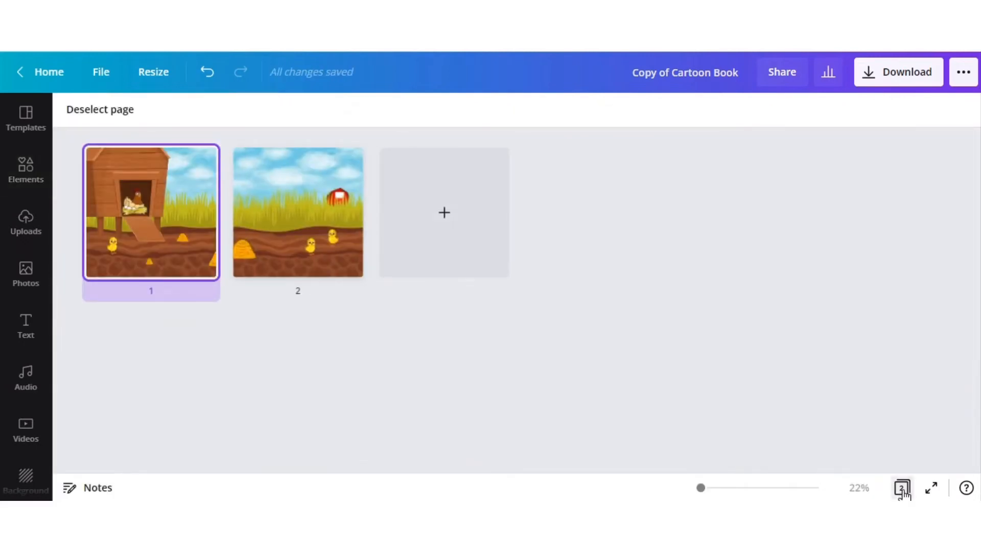
left_click(901, 488)
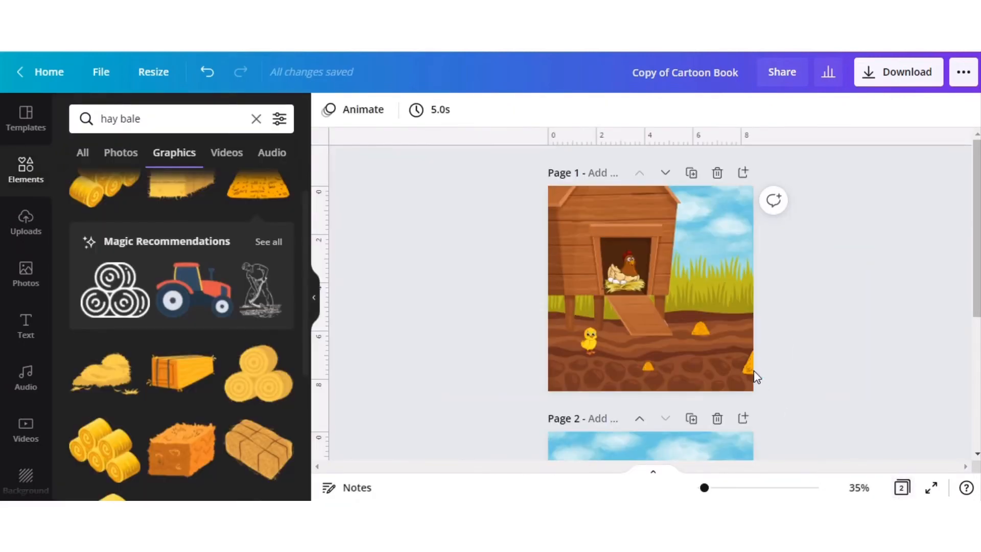
left_click(751, 371)
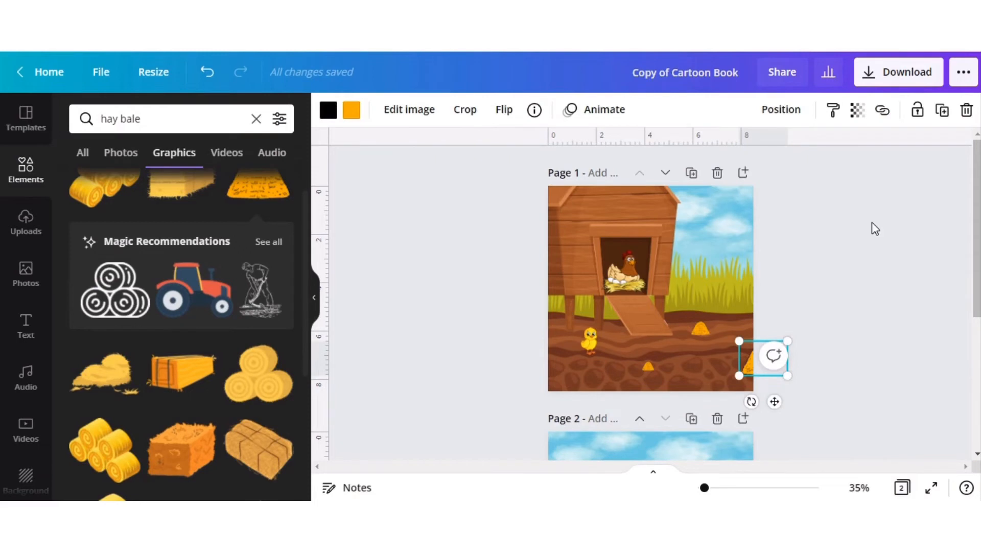
left_click(858, 280)
scroll(858, 281, "down", 5)
scroll(823, 267, "up", 1)
left_click_drag(568, 353, 566, 353)
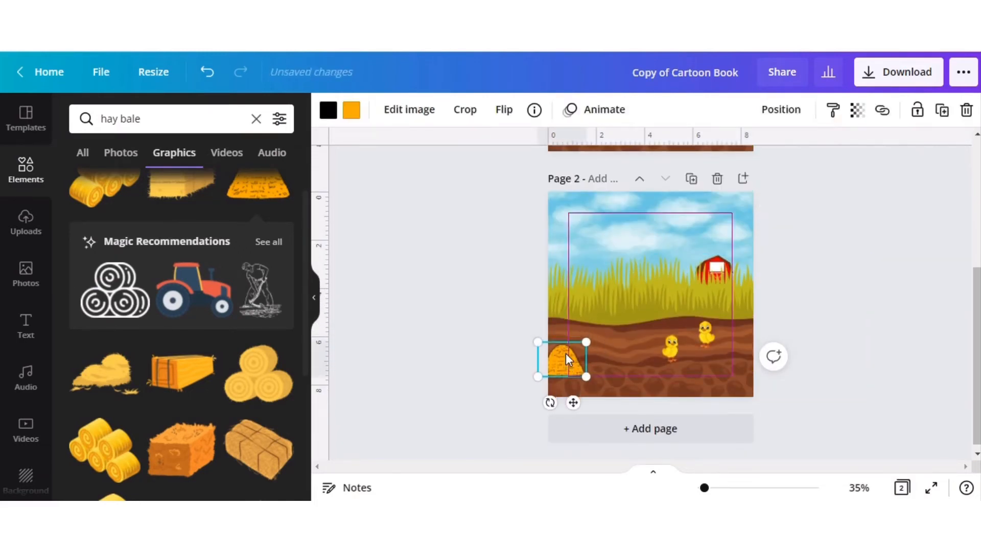
Compare both pages side by side to check that the hay mound at the shared page edge lines up.
left_click(901, 489)
left_click(902, 489)
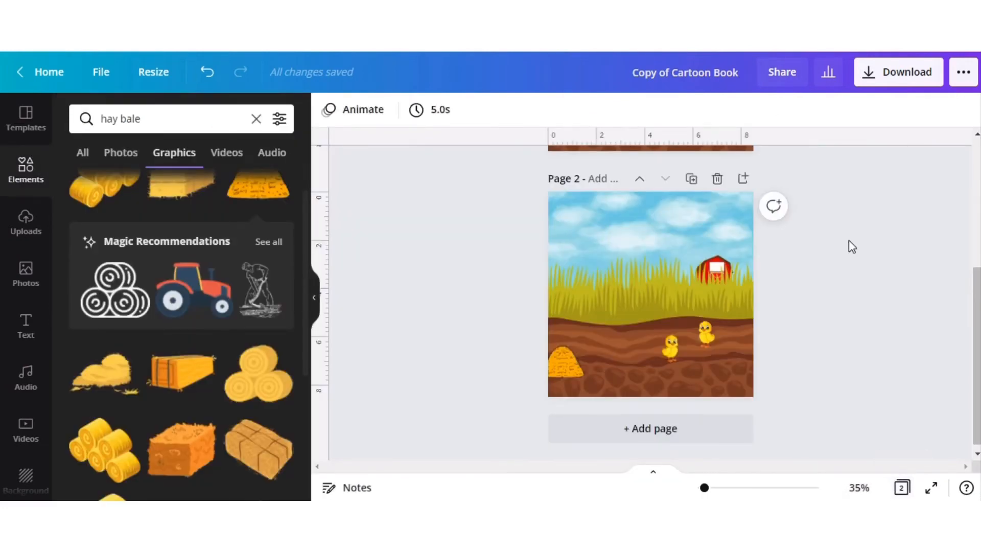
scroll(848, 240, "up", 1)
left_click(751, 184)
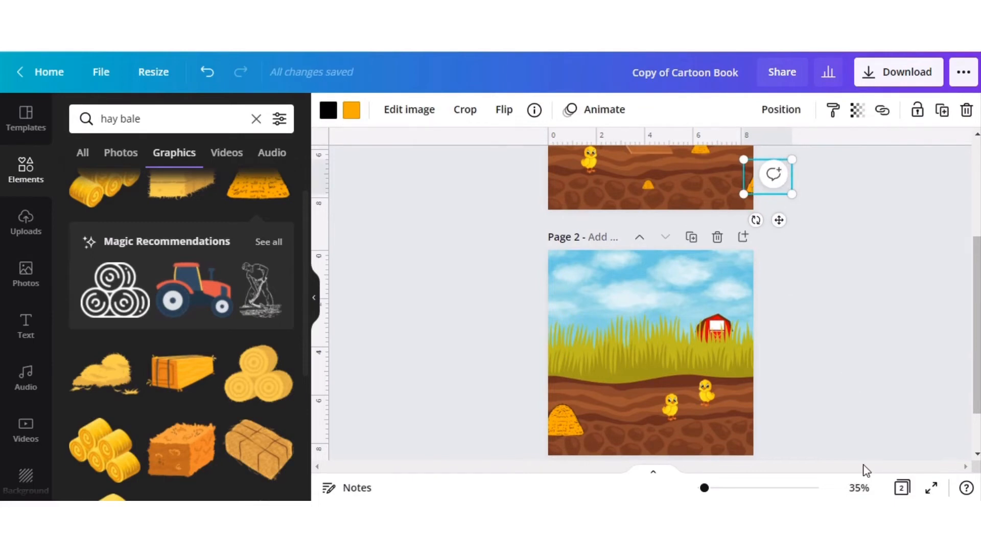
left_click(901, 490)
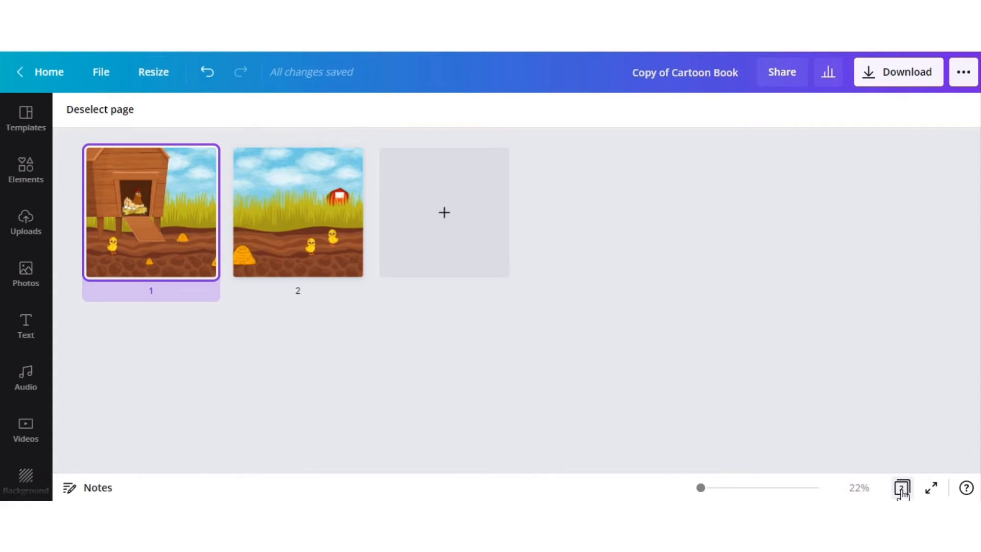
left_click(901, 489)
Add a subheading text box to page 2 and set its font to Archivo Black.
scroll(820, 332, "down", 4)
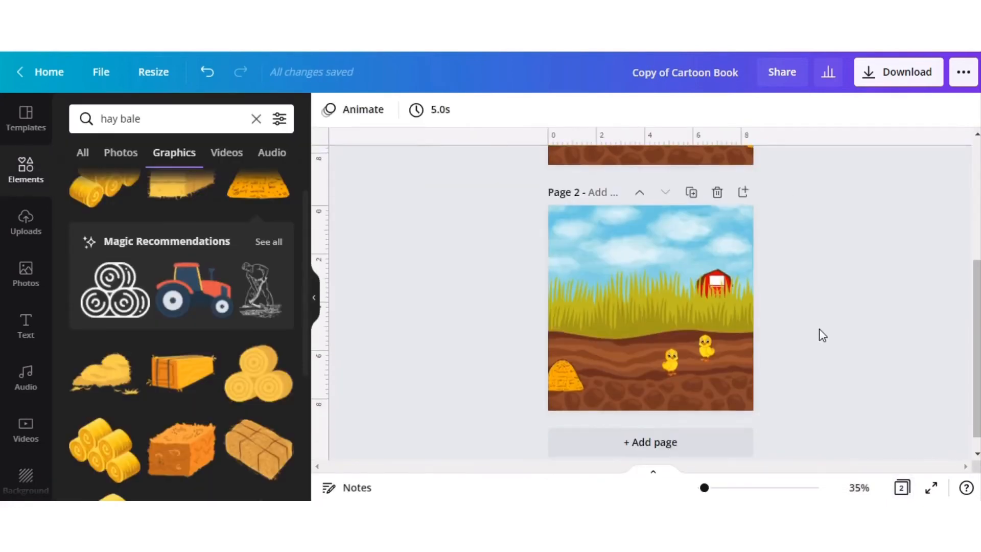
scroll(819, 329, "down", 1)
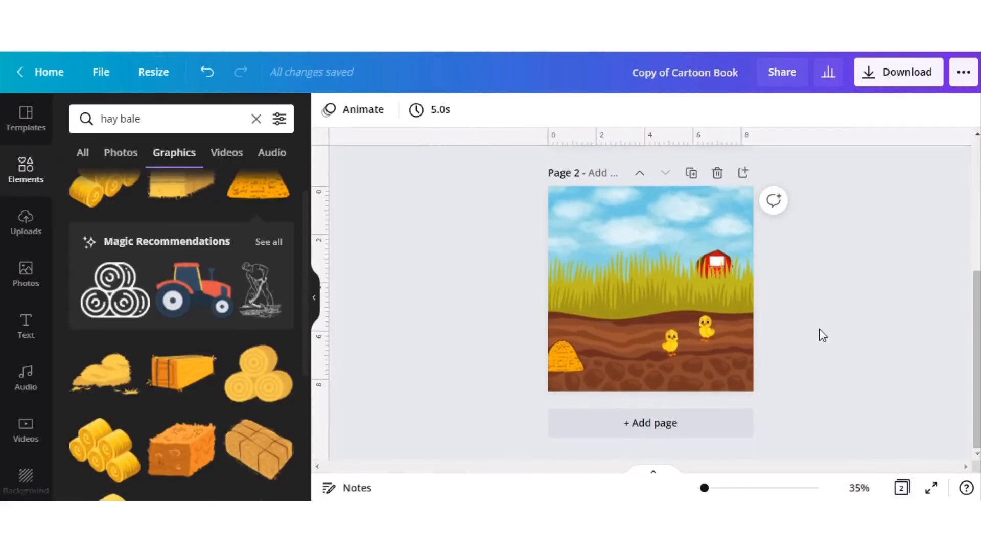
left_click(627, 232)
left_click(26, 325)
left_click(153, 243)
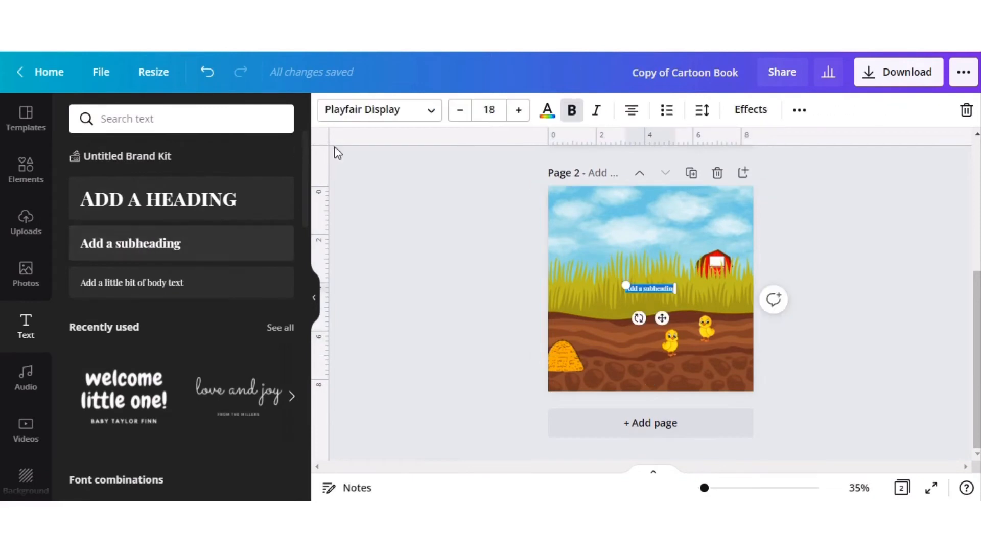
left_click(431, 110)
left_click(136, 327)
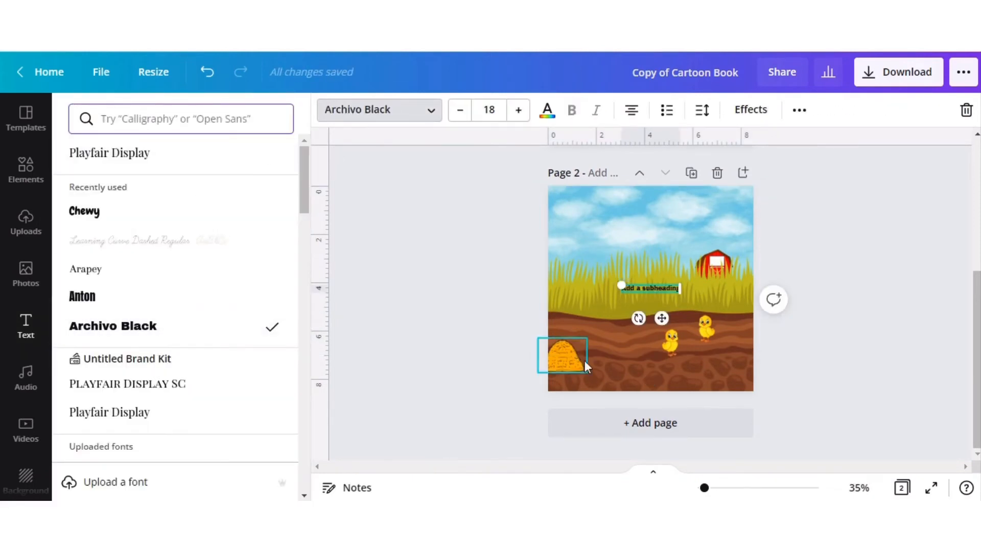
Place the text box unrotated in page 2's sky, enter "Who came first, the chicken or the egg??" and widen it to fit one line.
mouse_move(637, 318)
left_mouse_down()
mouse_move(668, 313)
mouse_move(664, 286)
mouse_move(631, 313)
left_mouse_up()
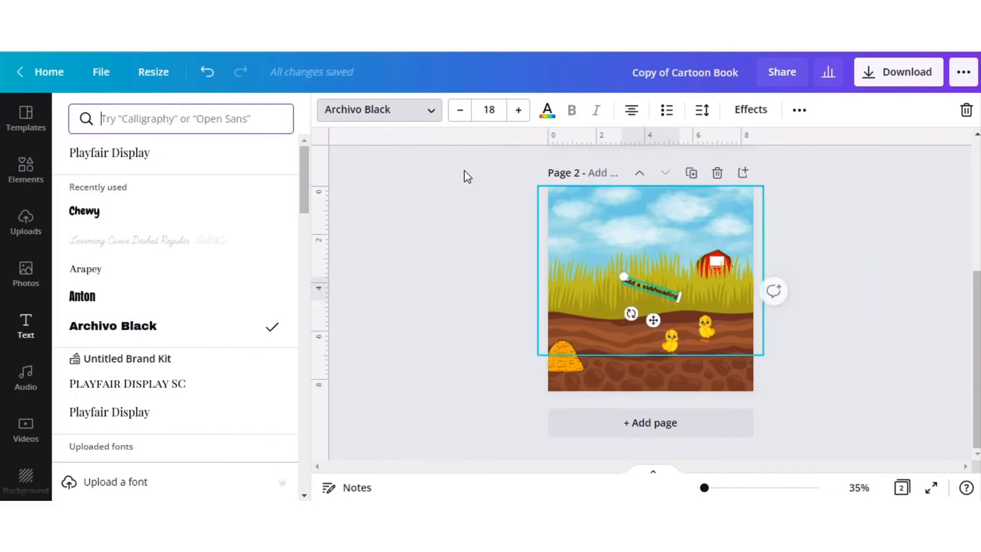
left_click(206, 73)
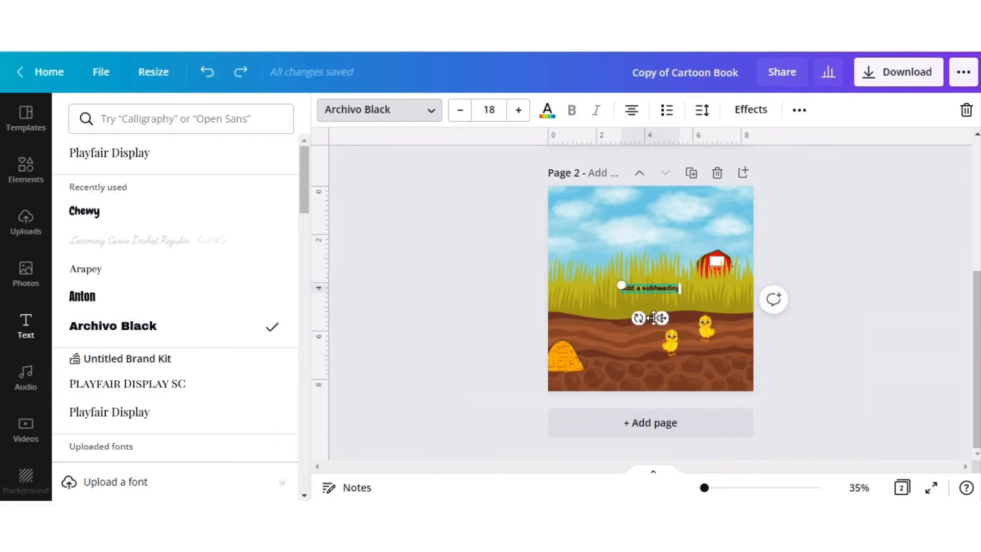
left_click_drag(661, 316, 612, 244)
type("Who came first, the chicken or the egg??")
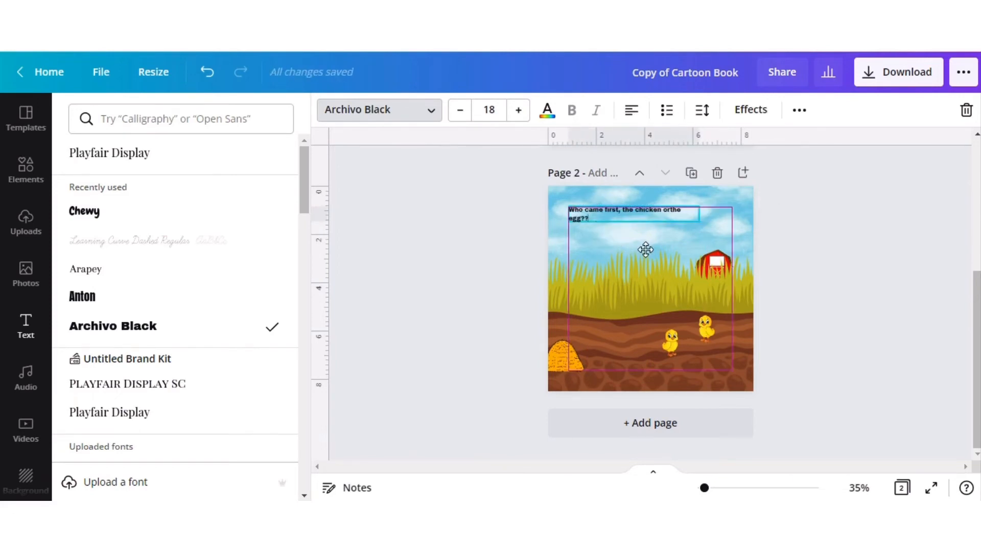
left_click_drag(698, 219, 714, 220)
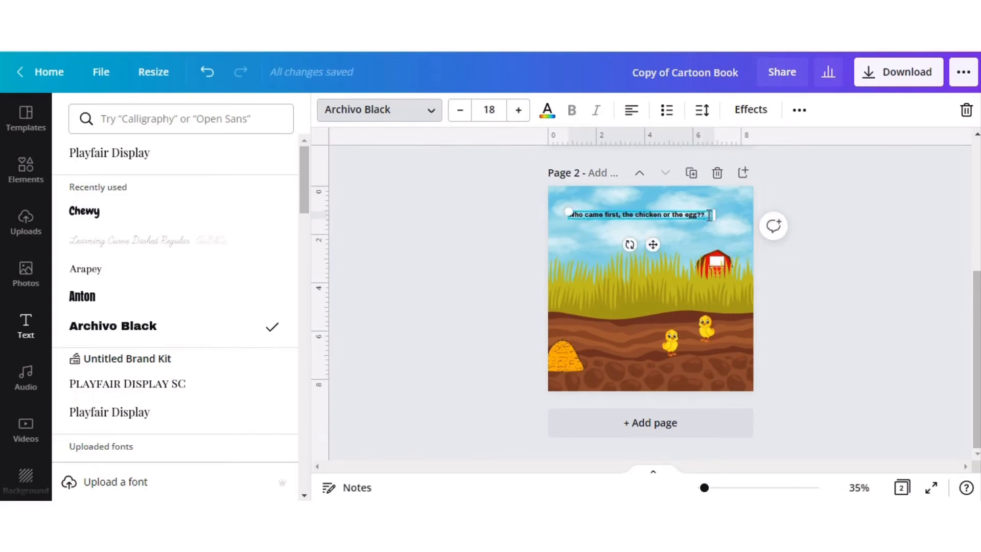
type("I'd really like to know!")
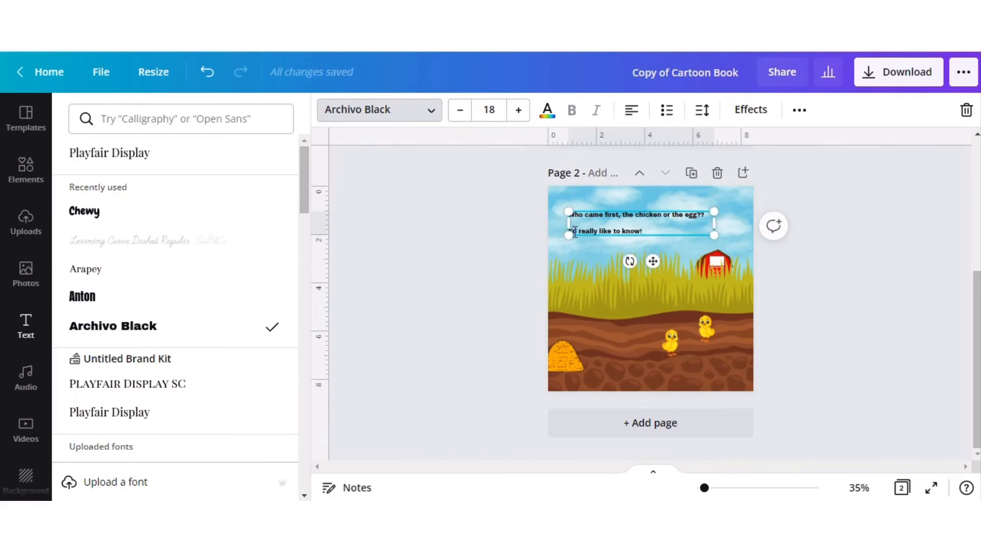
left_click(461, 235)
key("ctrl+z")
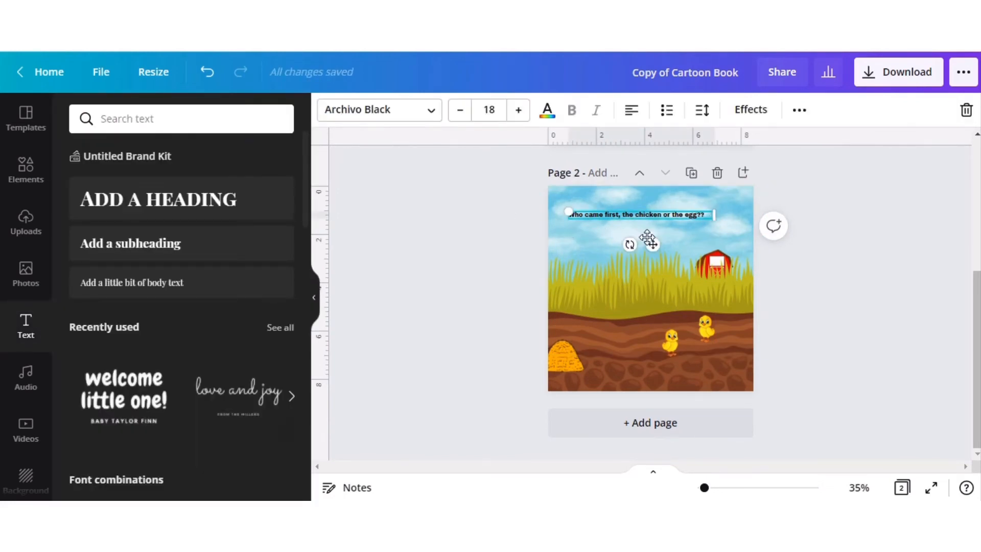
left_click(474, 251)
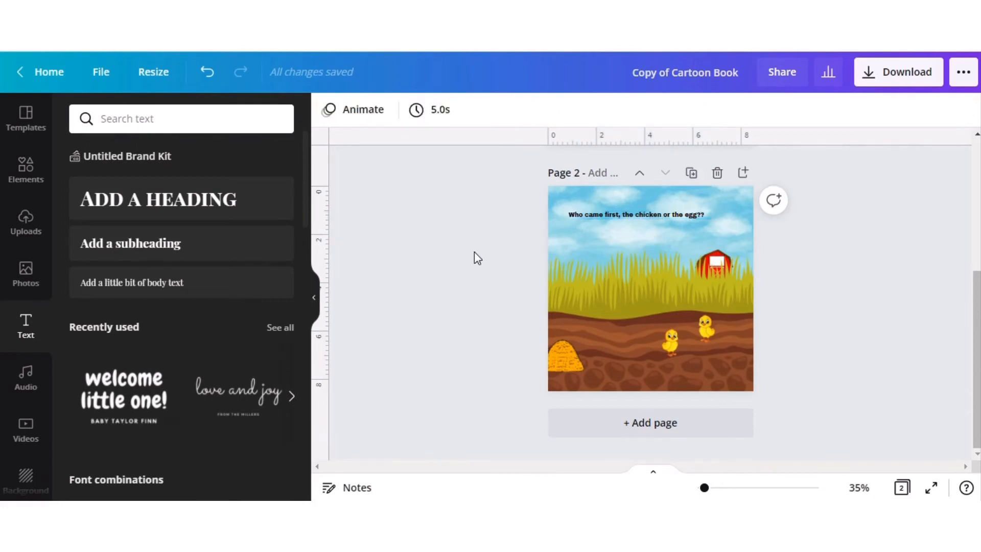
Duplicate the question text on page 2 and place the copy just below the original.
left_click(619, 219)
right_click(619, 220)
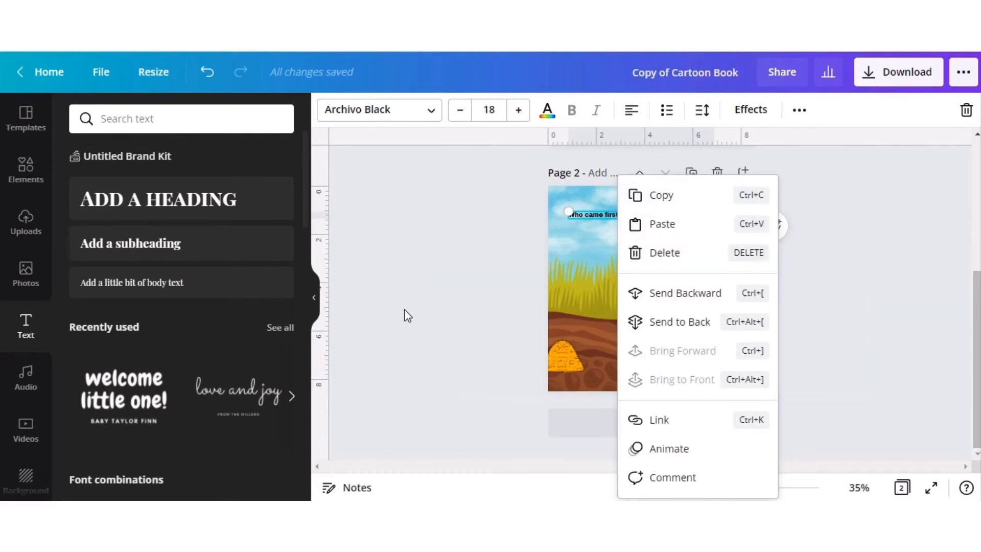
left_click(682, 195)
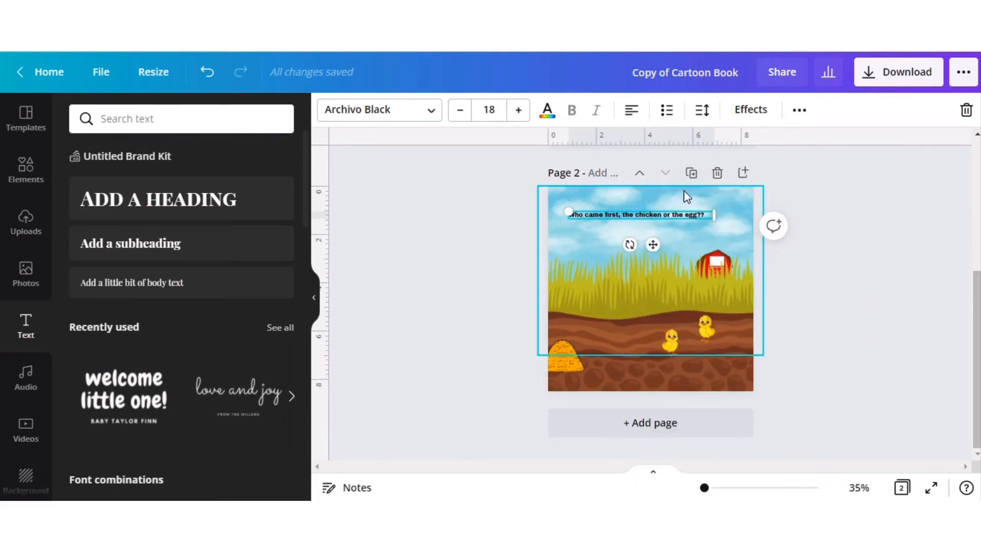
left_click(609, 297)
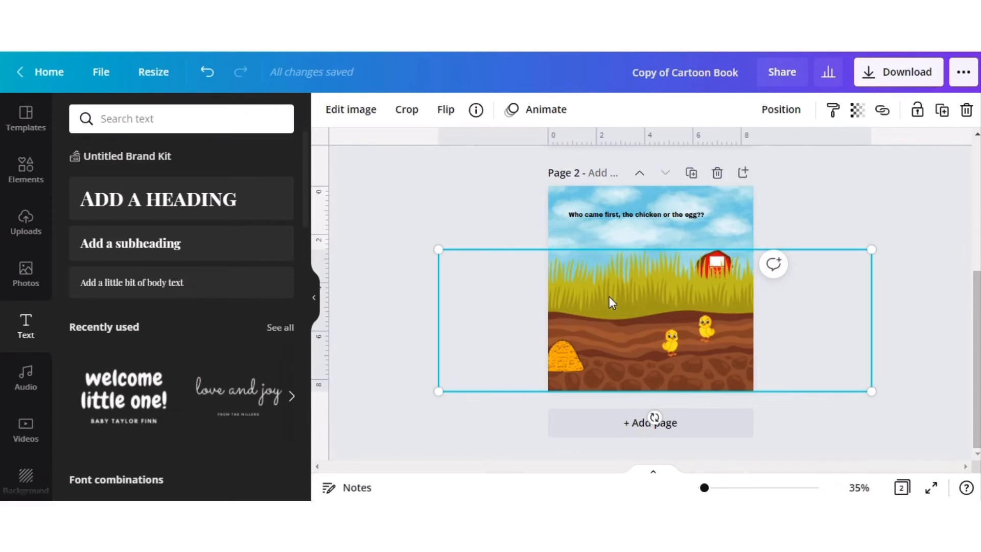
key("ctrl+v")
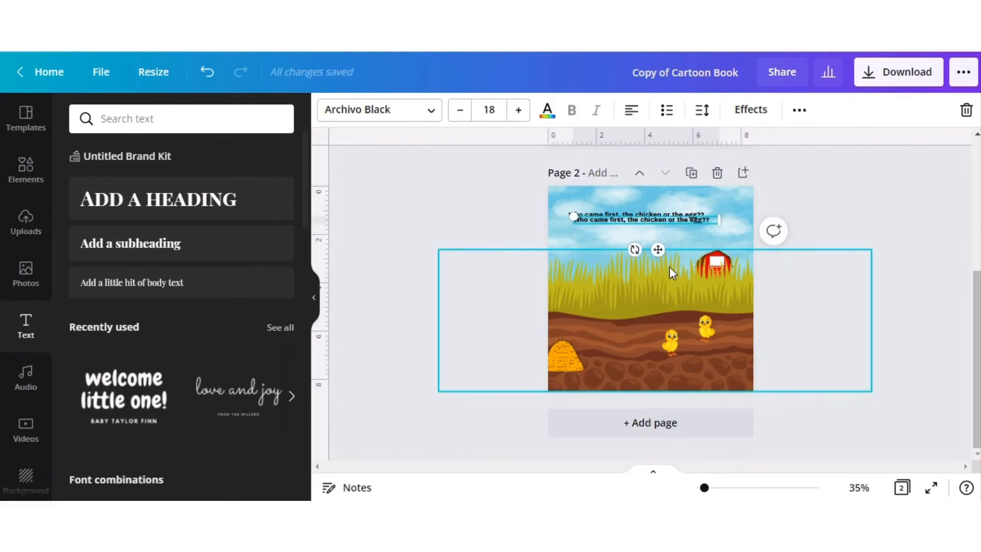
left_click_drag(657, 249, 658, 274)
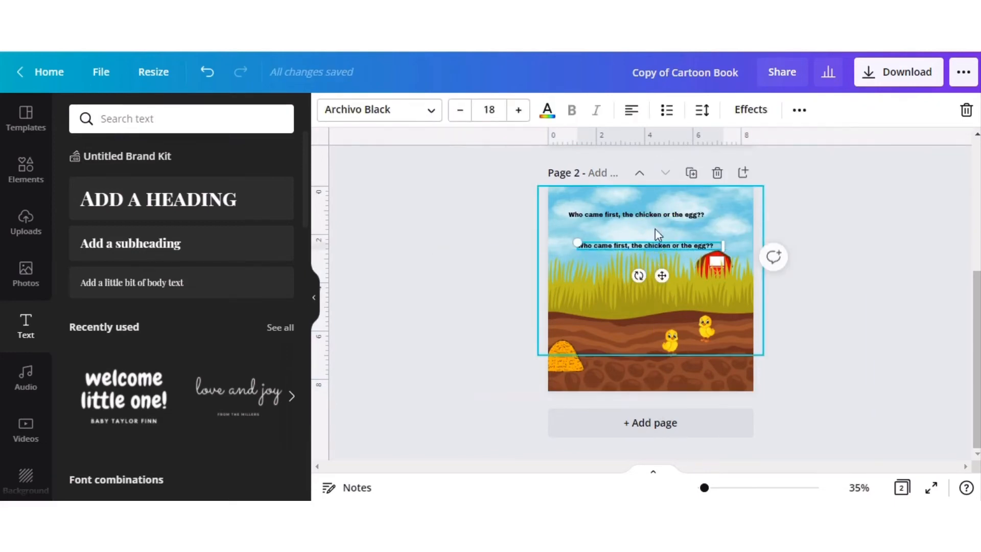
Apply the Curve text effect to the upper question line, rotate it clockwise into a diagonal, and set the curve to 27.
left_click(650, 213)
left_click(760, 108)
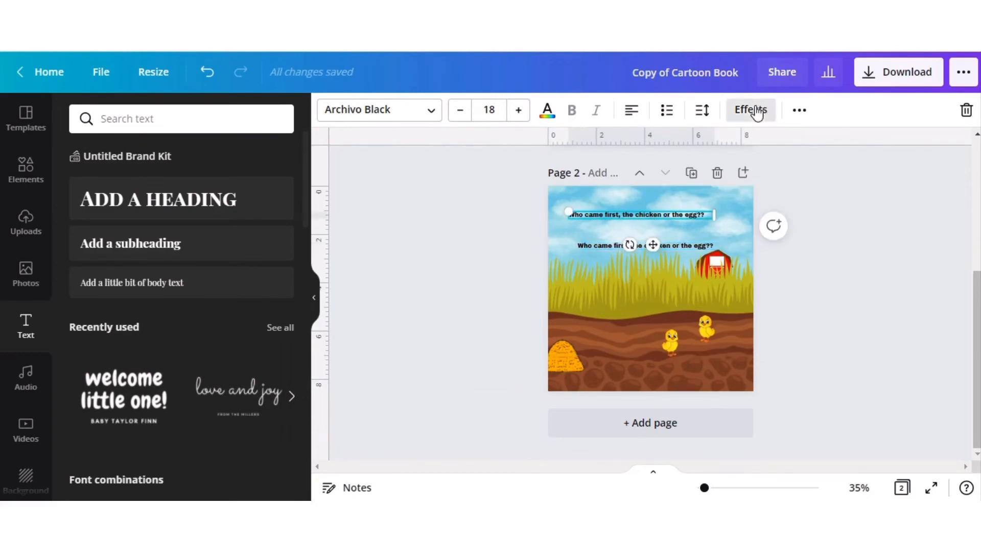
scroll(120, 406, "down", 2)
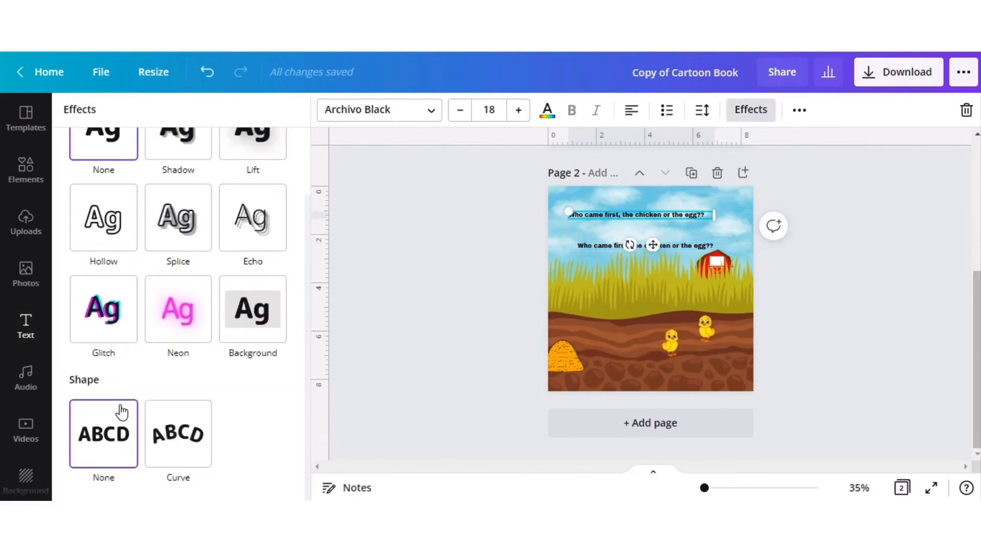
left_click(177, 431)
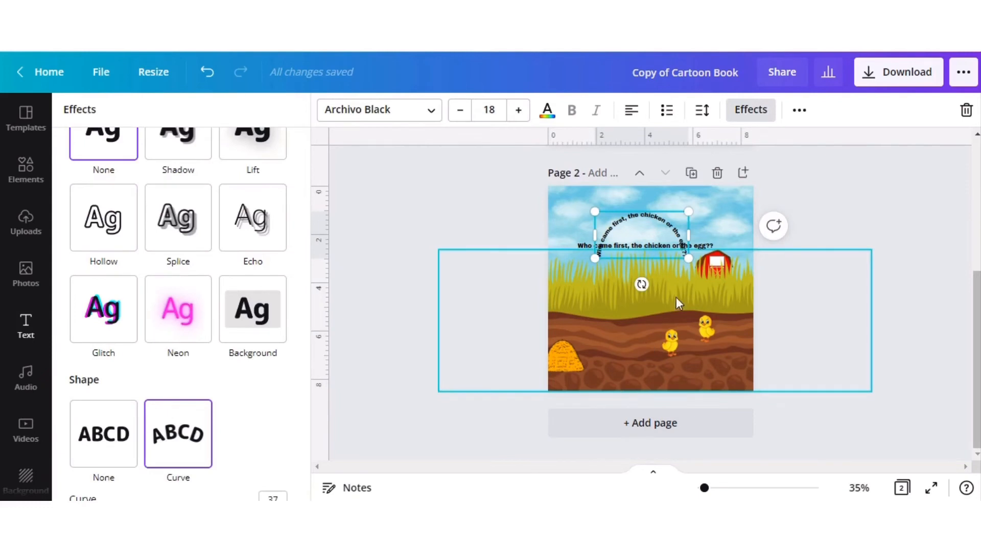
left_click_drag(641, 284, 606, 270)
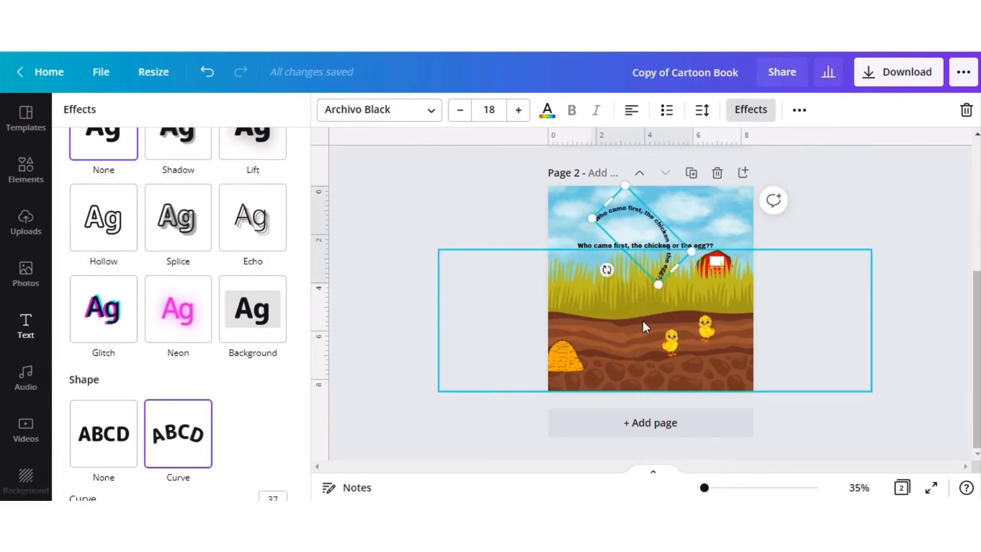
scroll(240, 410, "down", 1)
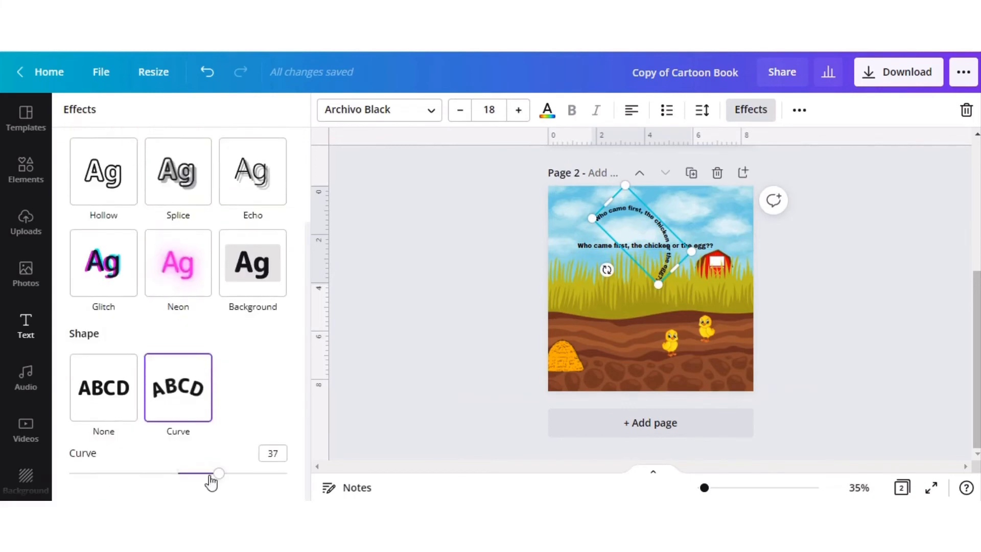
mouse_move(218, 479)
left_mouse_down()
mouse_move(197, 479)
mouse_move(208, 479)
left_mouse_up()
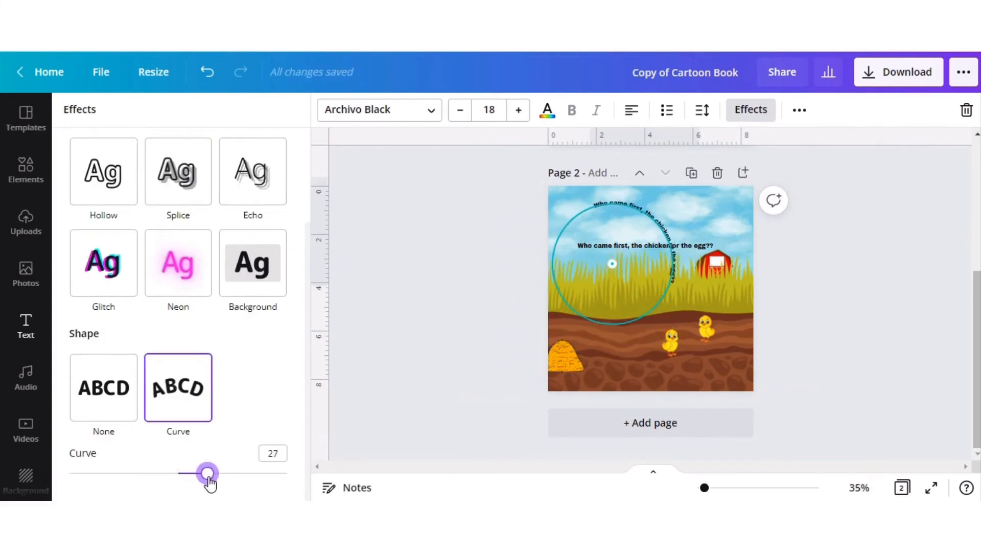
Shorten the curved upper text so it reads only "Who came first, the".
double_click(659, 228)
left_click(517, 285)
double_click(657, 223)
left_click_drag(663, 227, 697, 265)
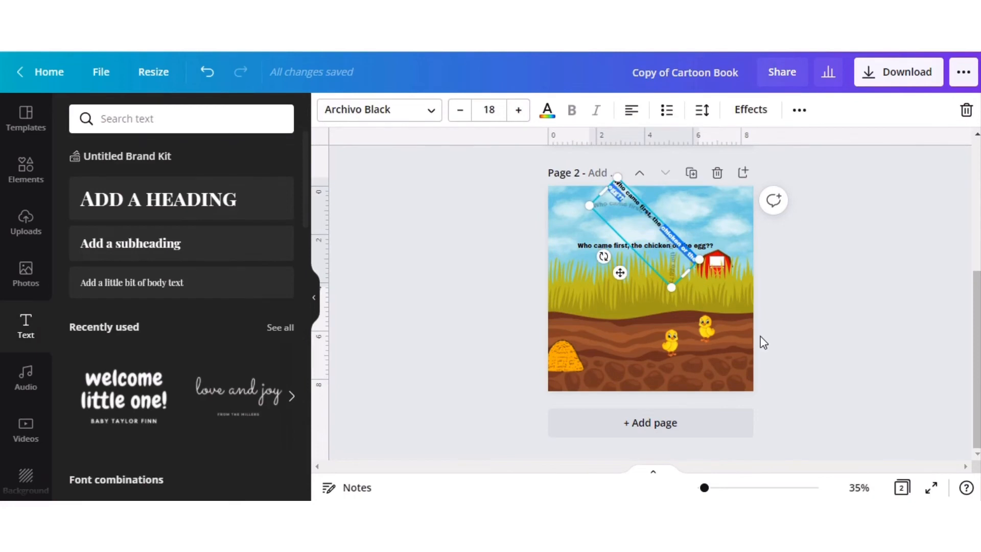
left_click(586, 304)
Shorten the straight copy to "the chicken or the egg??" and move it lower onto the grass.
left_click(633, 246)
left_click_drag(634, 246, 578, 248)
key("BackSpace")
left_click_drag(662, 276, 667, 307)
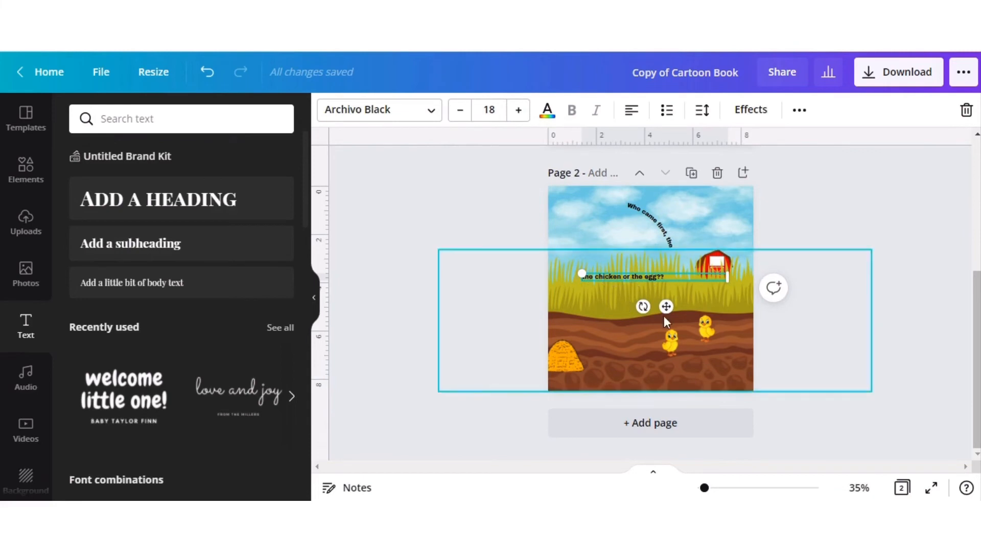
Apply the Curve text effect to "the chicken or the egg??" and set the curve to -27 so it bends downward.
left_click(755, 112)
left_click(176, 437)
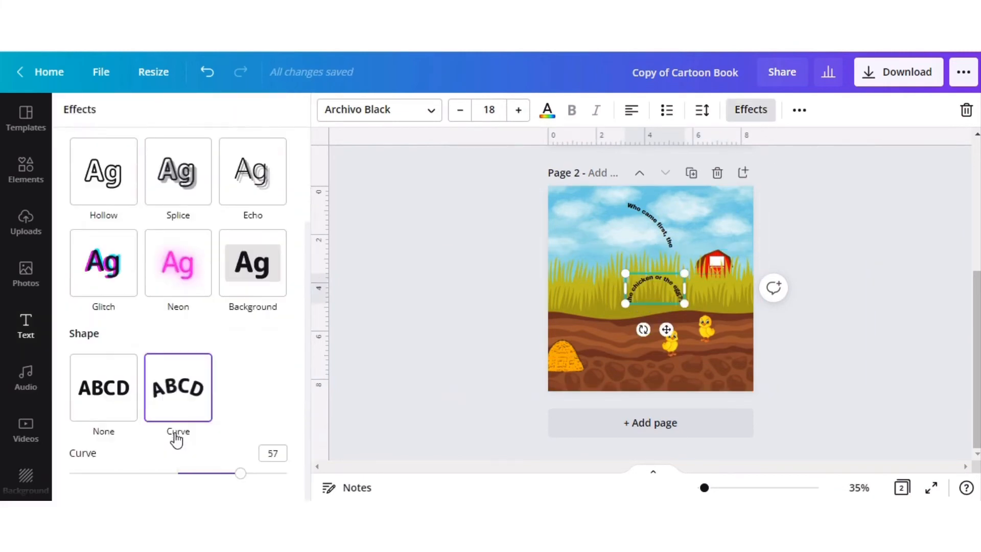
left_click_drag(240, 474, 151, 485)
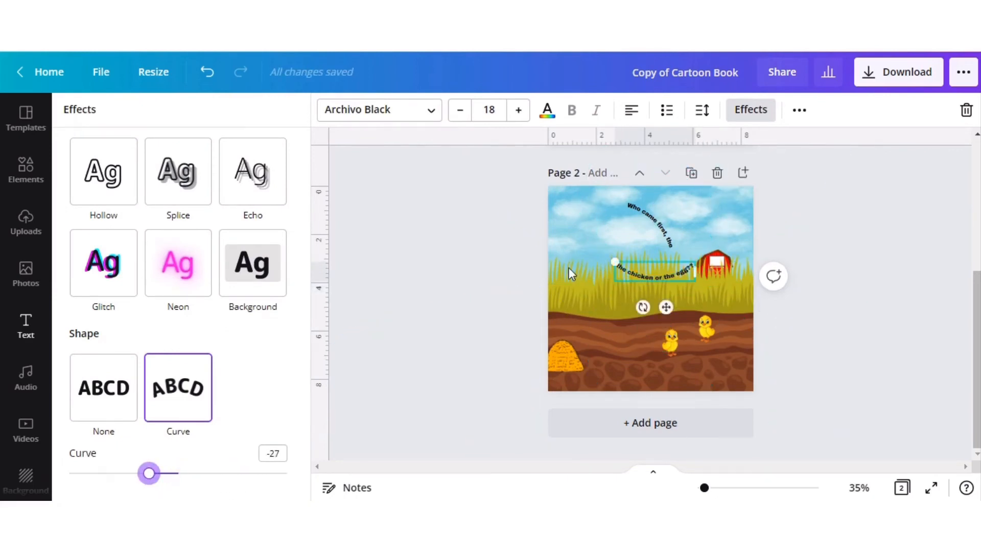
Move the "Who came first, the" arc to the upper-left sky and the "the chicken or the egg??" arc onto the grass below the barn.
left_click(651, 231)
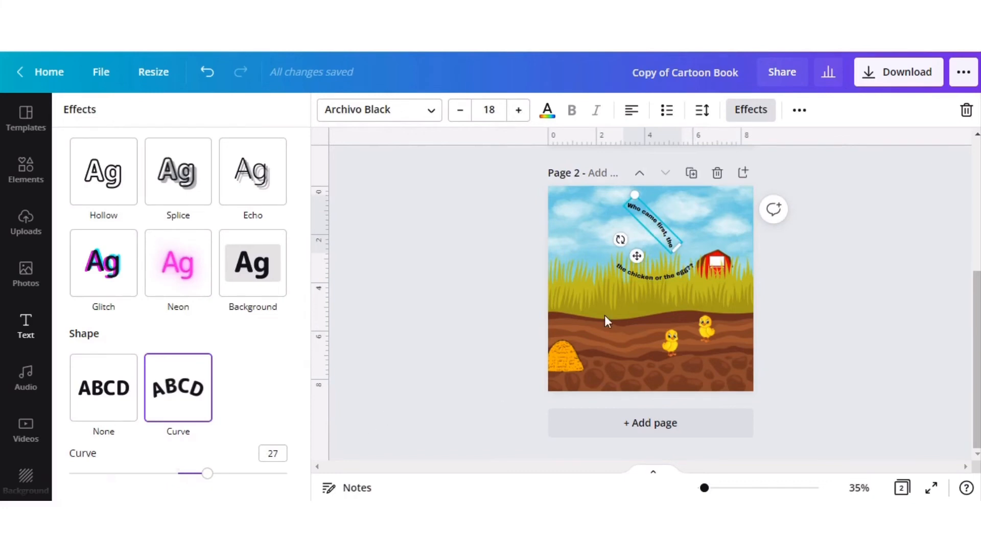
left_click(678, 275)
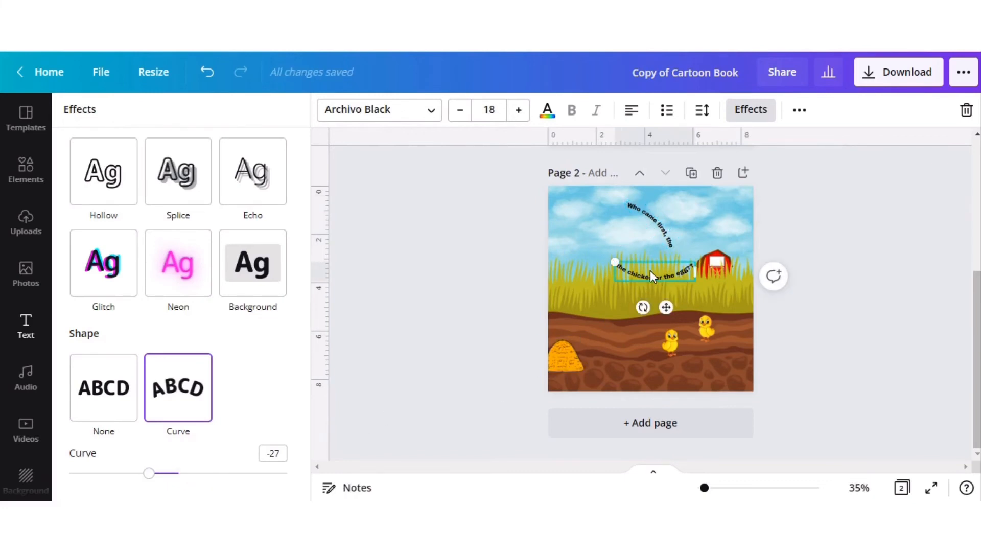
left_click_drag(641, 217, 605, 230)
mouse_move(663, 274)
left_mouse_down()
mouse_move(681, 265)
mouse_move(683, 278)
mouse_move(667, 291)
left_mouse_up()
left_click(772, 275)
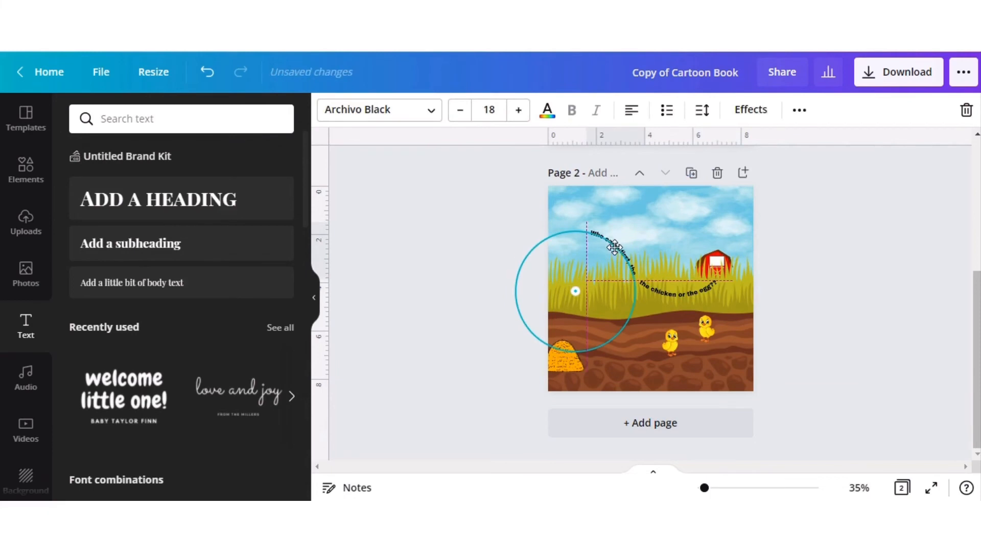
left_click(443, 256)
left_click_drag(565, 271, 547, 248)
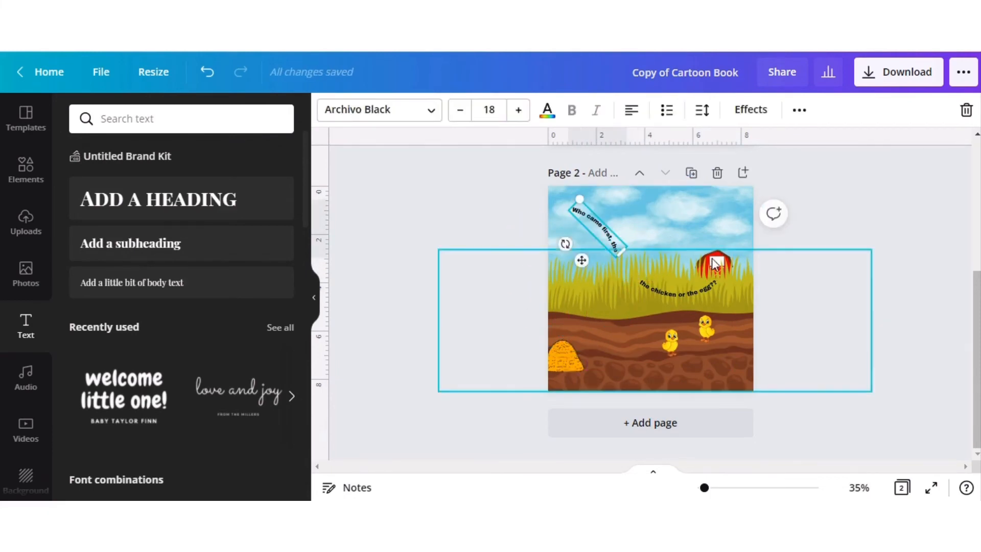
Undo the last change to page 2's artwork.
left_click(564, 357)
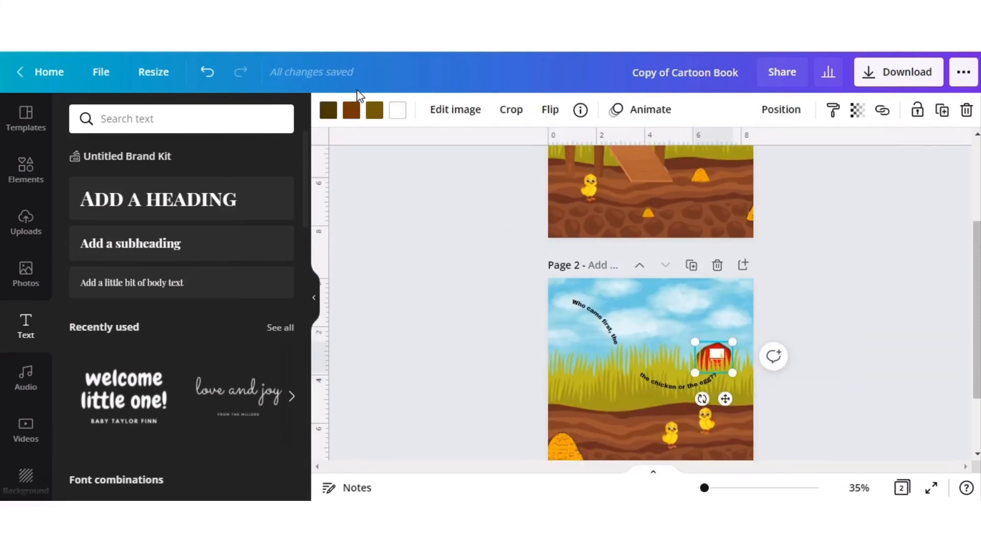
key("ctrl+z")
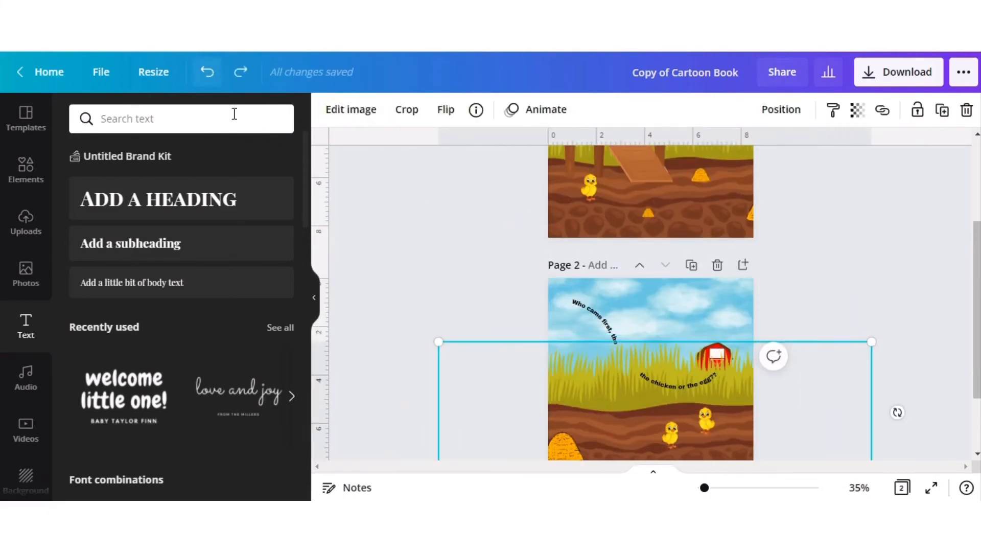
scroll(657, 306, "down", 2)
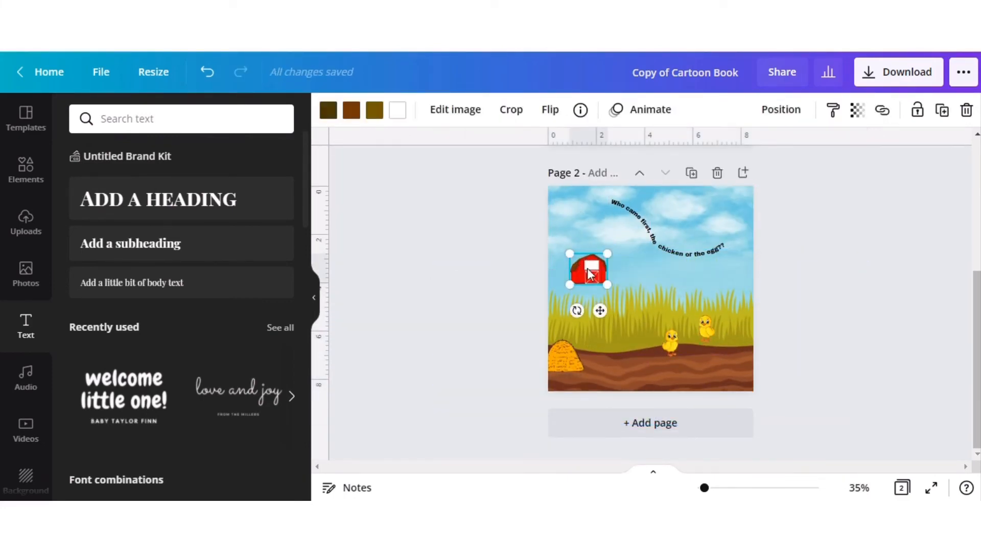
Move the barn to the opposite side of page 2 and bring the two text arcs together in the sky.
left_click_drag(746, 315, 742, 315)
left_click(781, 232)
left_click(633, 230)
left_click_drag(666, 288, 688, 288)
left_click(859, 257)
left_click_drag(658, 228, 644, 226)
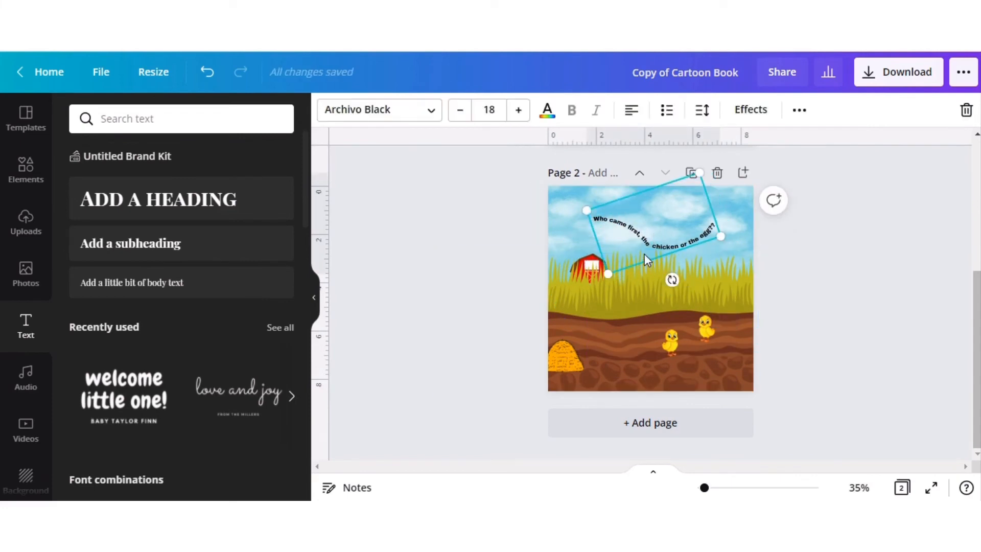
Remove "the" from the end of the first arc on page 2 so it reads "Who came first,".
left_click(645, 246)
right_click(645, 246)
left_click(471, 301)
left_click(470, 301)
double_click(651, 240)
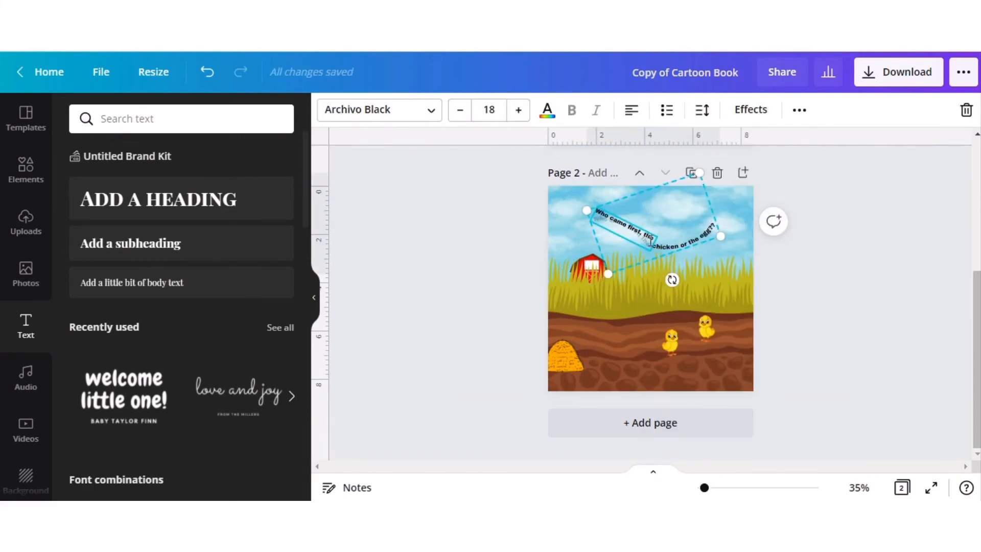
key("BackSpace")
key("BackSpace")
key("BackSpace")
Paste a copy of the curved text below the original and trim it to the single word "the".
left_click(634, 310)
key("ctrl+v")
left_click_drag(629, 217, 629, 250)
left_click(600, 258)
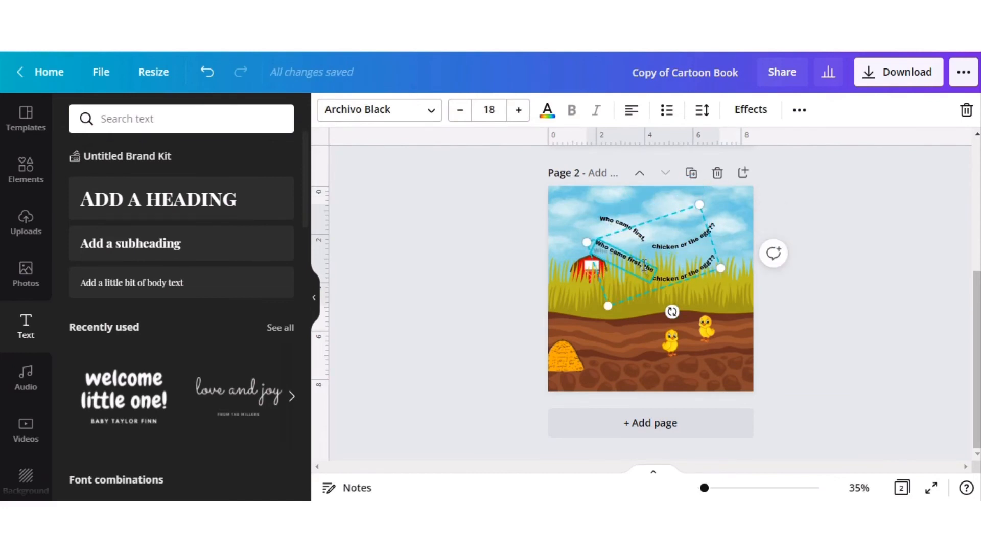
left_click(643, 264)
key("BackSpace")
key("BackSpace")
key("BackSpace")
key("BackSpace")
key("BackSpace")
key("BackSpace")
key("BackSpace")
key("BackSpace")
key("BackSpace")
key("BackSpace")
key("BackSpace")
key("BackSpace")
key("BackSpace")
key("BackSpace")
key("BackSpace")
key("BackSpace")
double_click(665, 270)
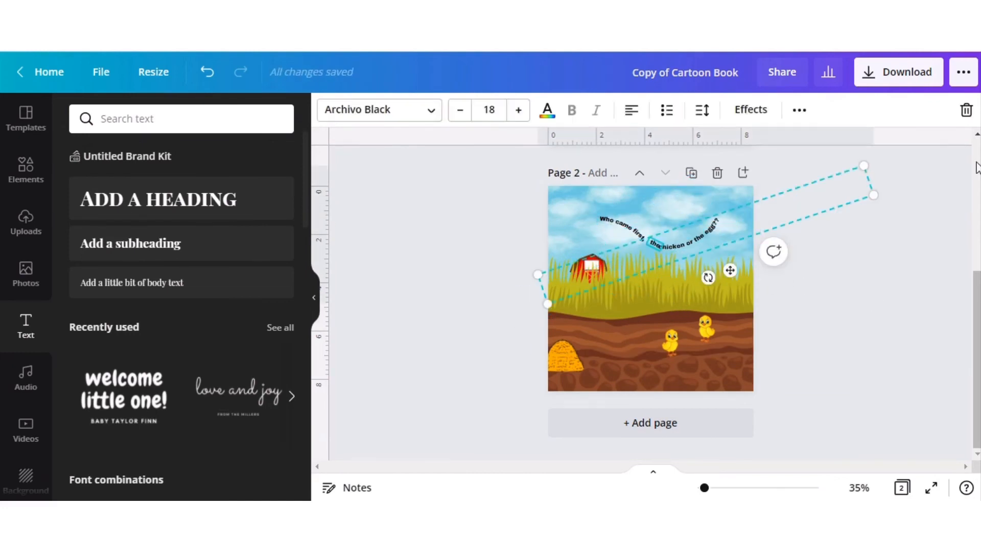
Place "the" between the two arcs so the sentence forms one wave, and check both pages in grid view.
key("Left")
key("Left")
left_click(452, 261)
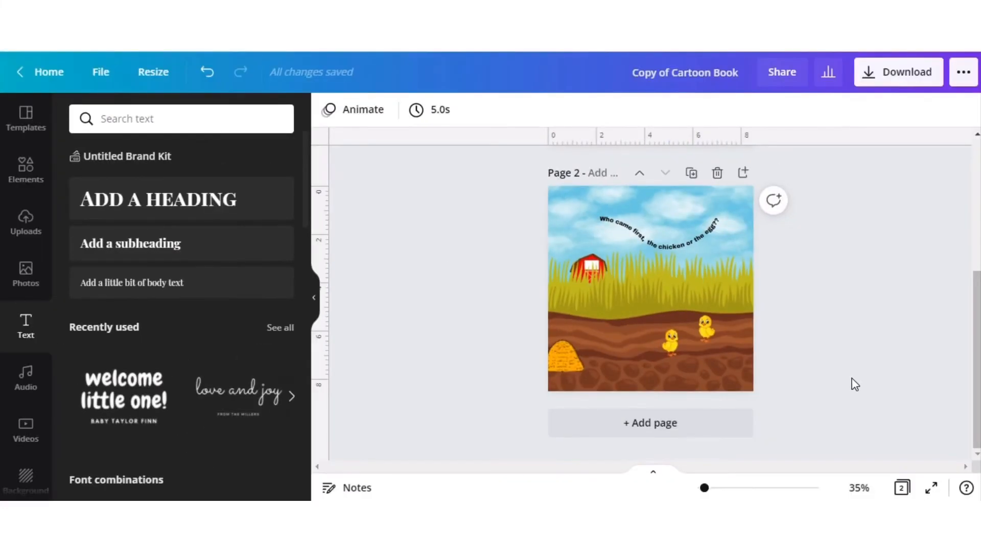
left_click(902, 488)
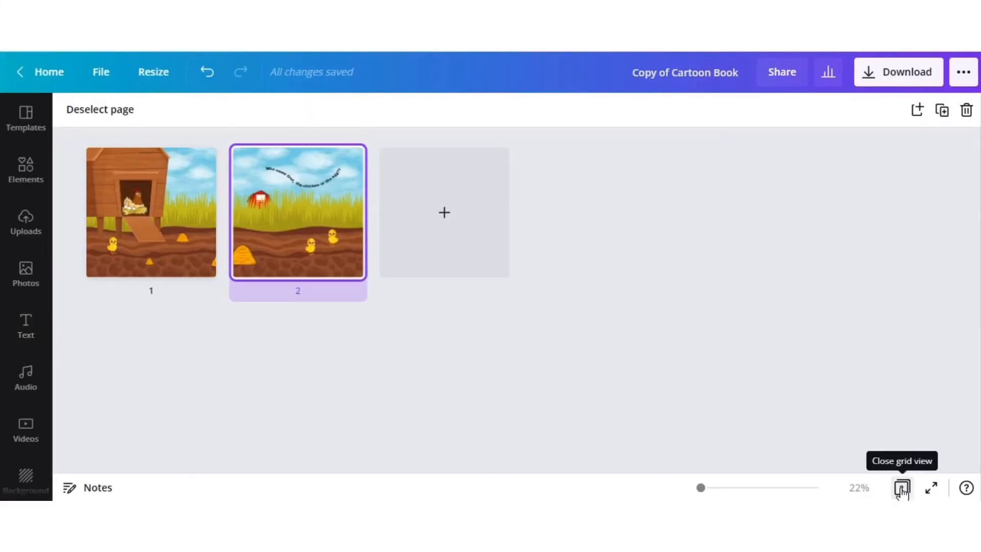
left_click(902, 489)
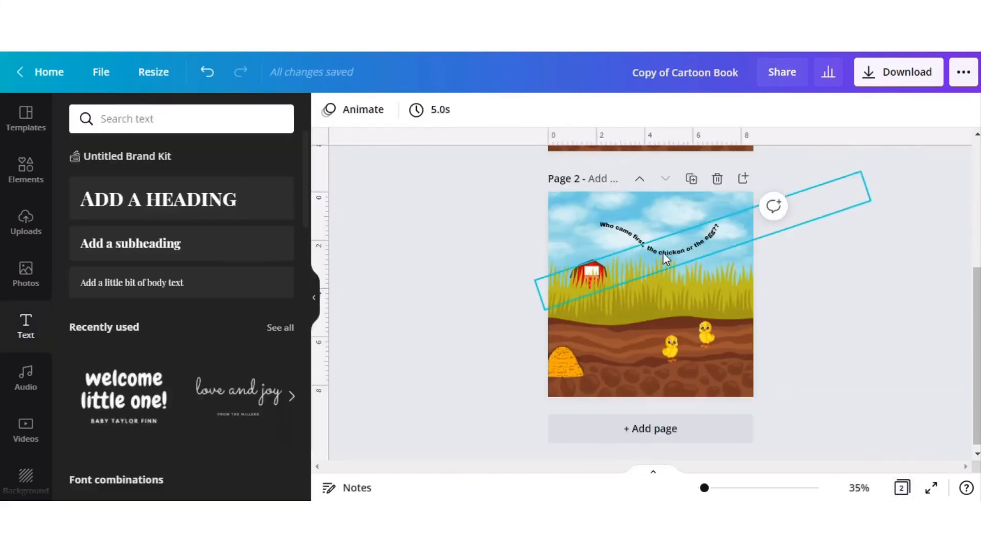
Enlarge the curved text pieces on page 2 to font size 23.
left_click(663, 250)
left_click(518, 109)
left_click(518, 110)
left_click(519, 110)
left_click(519, 110)
left_click(518, 109)
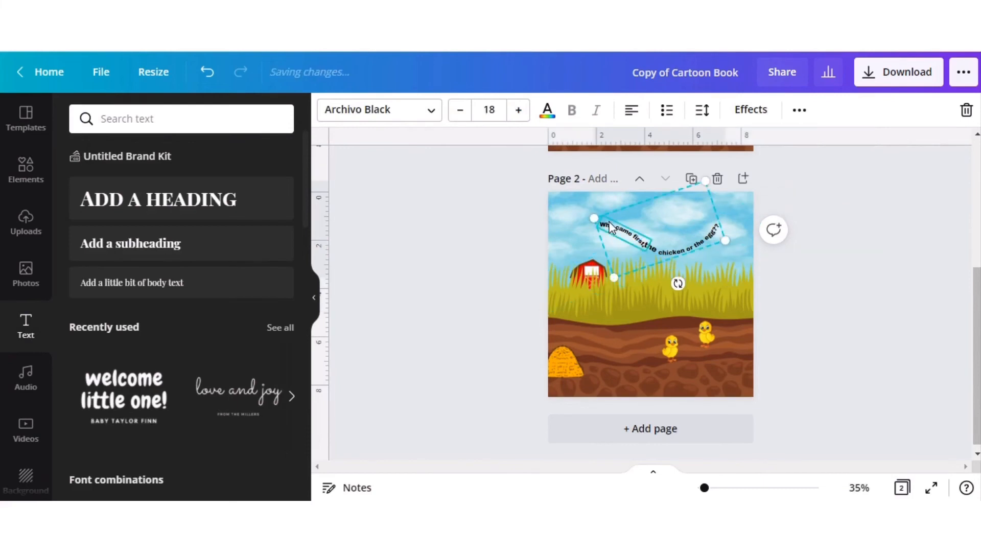
left_click(518, 109)
left_click(518, 109)
left_click(519, 109)
left_click(518, 109)
left_click_drag(623, 233, 661, 235)
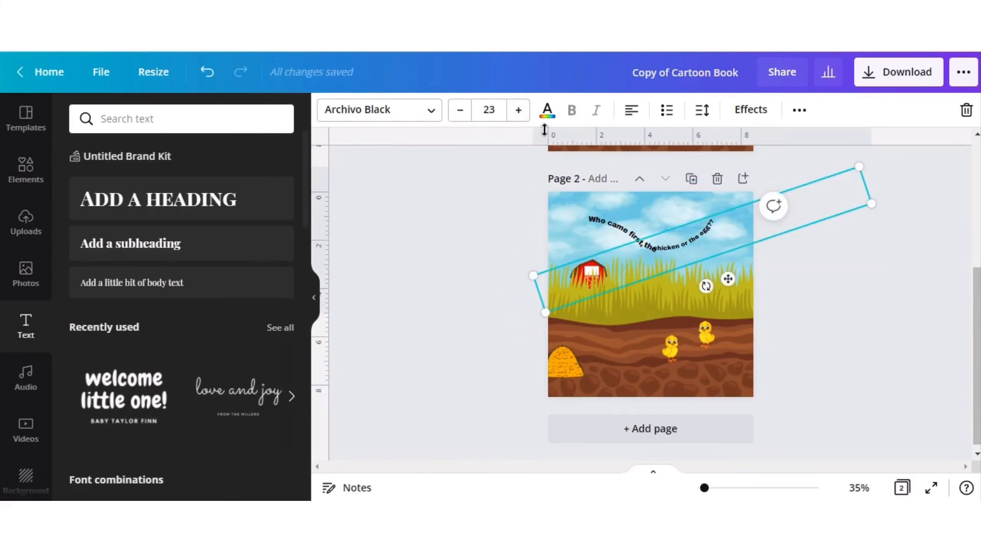
Spread out the sentence with "Who came first," in the sky, "the" below it and "chicken or the egg??" over the grass.
left_click_drag(686, 281, 682, 296)
left_click(926, 319)
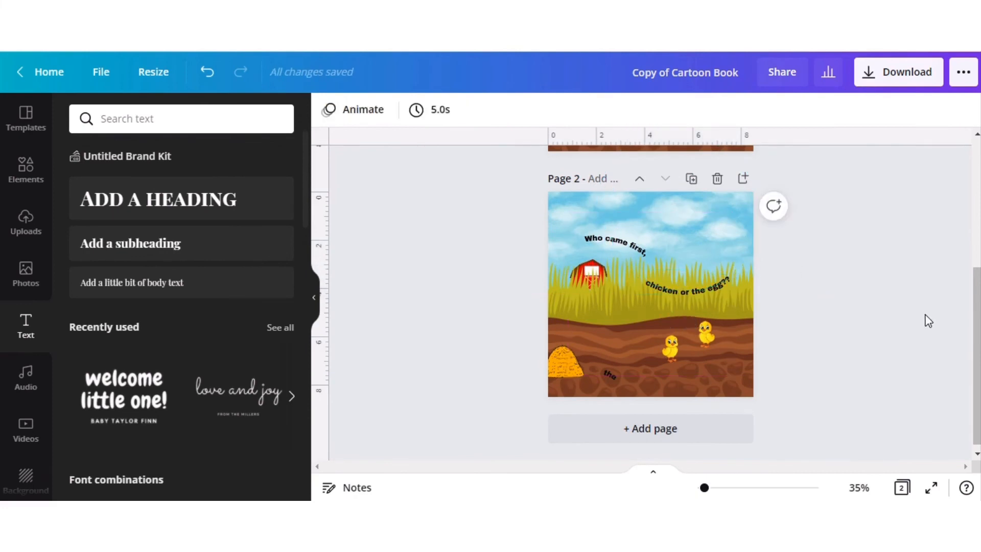
left_click_drag(615, 243, 613, 227)
left_click_drag(695, 289, 697, 300)
left_click_drag(608, 375, 650, 256)
left_click(857, 324)
left_click_drag(694, 301, 694, 289)
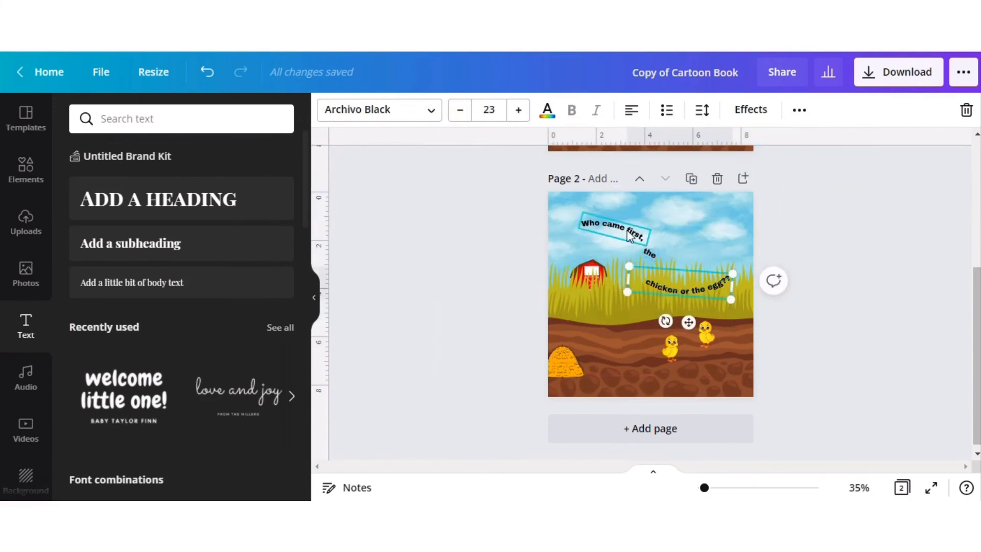
left_click_drag(632, 232, 640, 228)
left_click(917, 349)
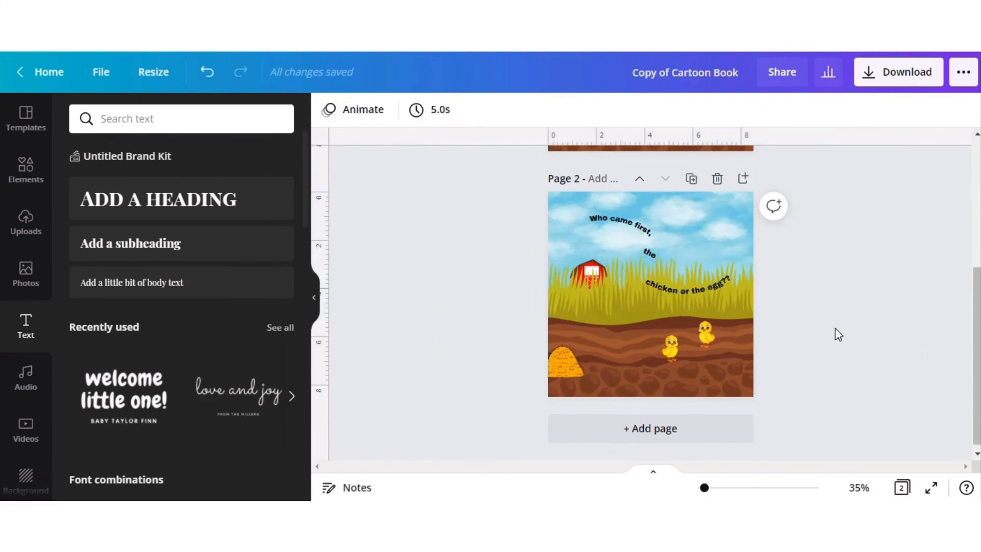
Review pages 1 and 2 of the book, ending with both side by side in grid view.
scroll(837, 335, "up", 5)
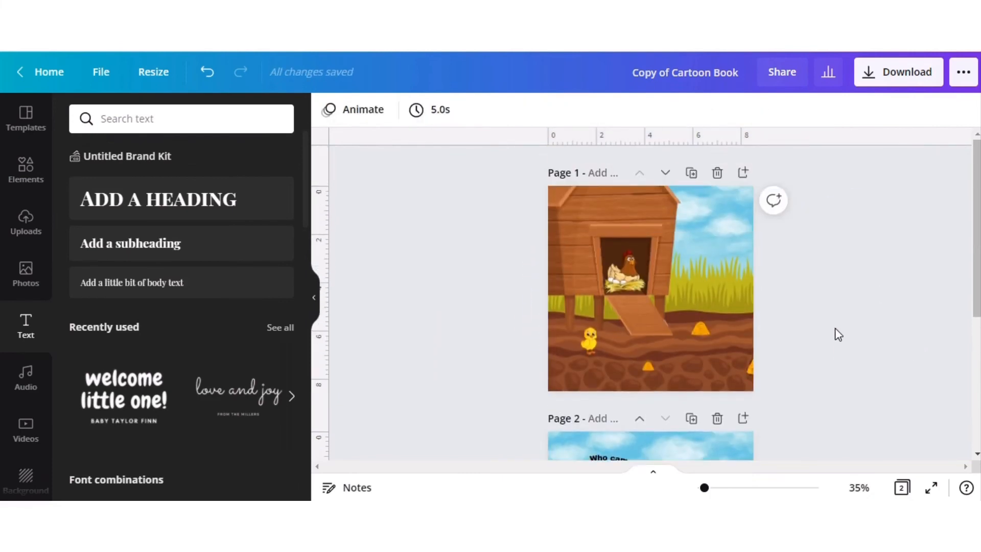
scroll(837, 335, "down", 5)
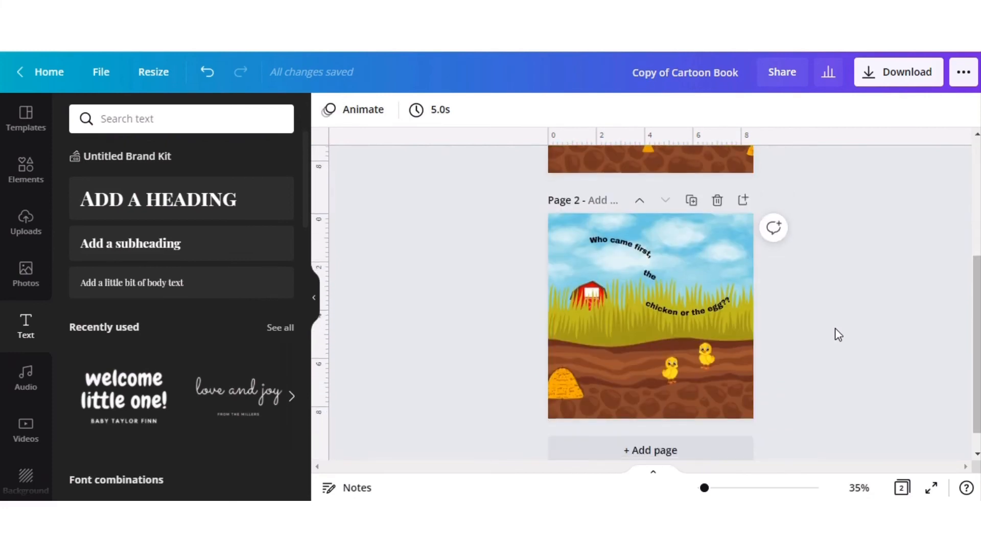
left_click(900, 487)
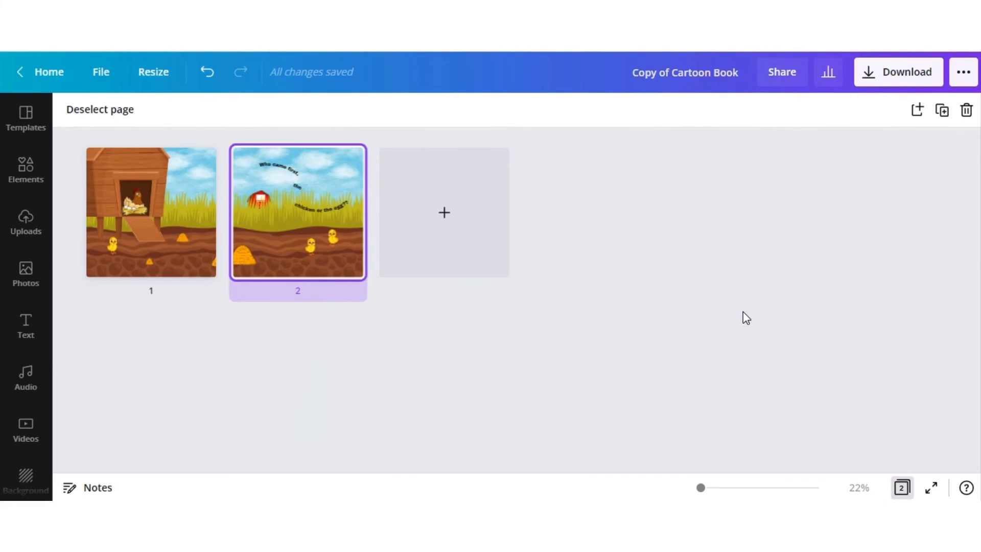
key("XF86AudioRaiseVolume")
key("XF86AudioRaiseVolume")
key("XF86AudioRaiseVolume")
key("XF86AudioRaiseVolume")
key("XF86AudioRaiseVolume")
key("XF86AudioRaiseVolume")
key("XF86AudioRaiseVolume")
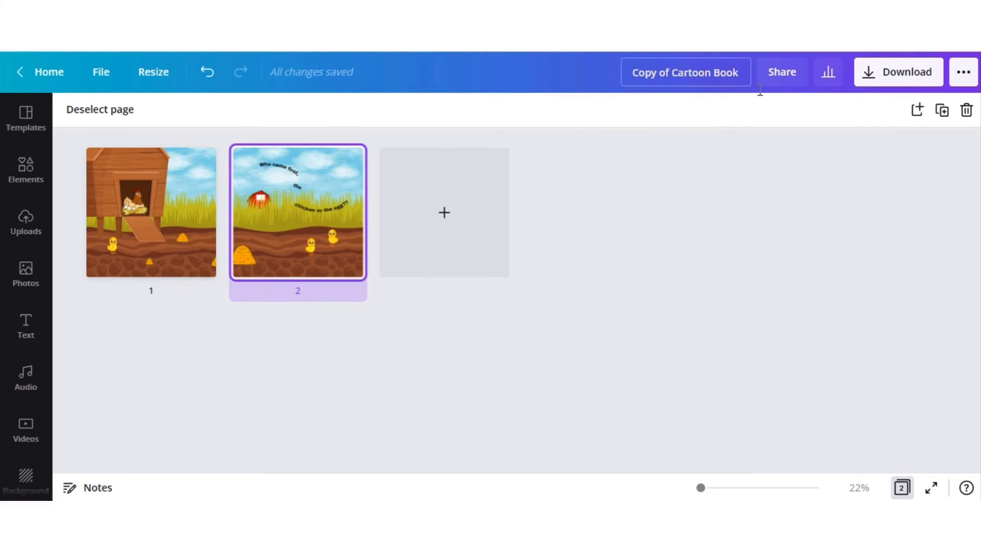
Download all pages of the book as a PDF Print file.
left_click(868, 86)
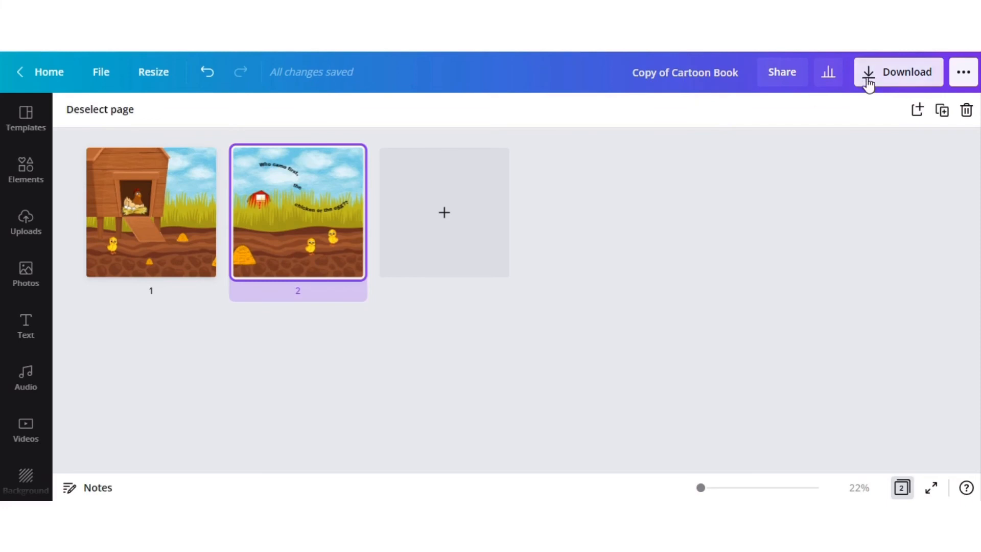
left_click(865, 183)
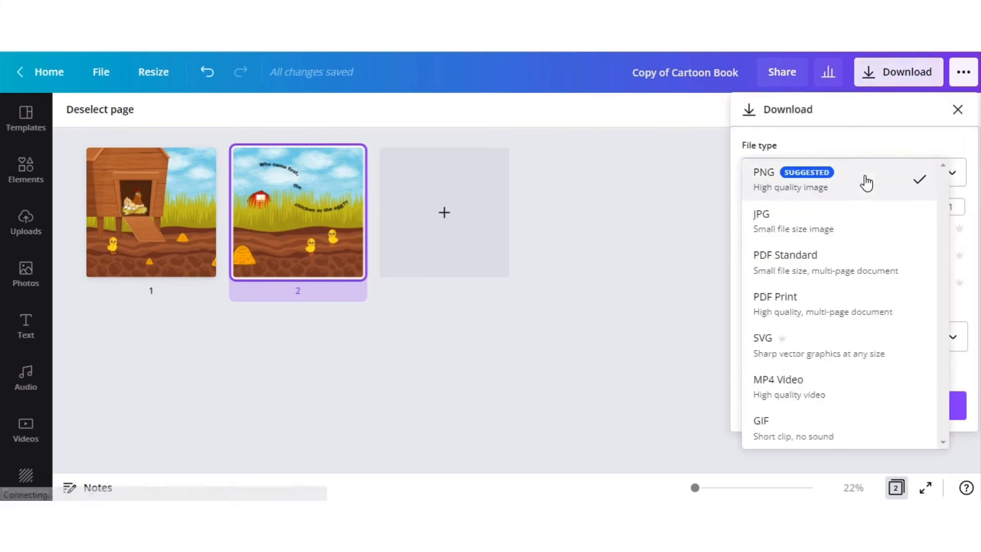
left_click(806, 311)
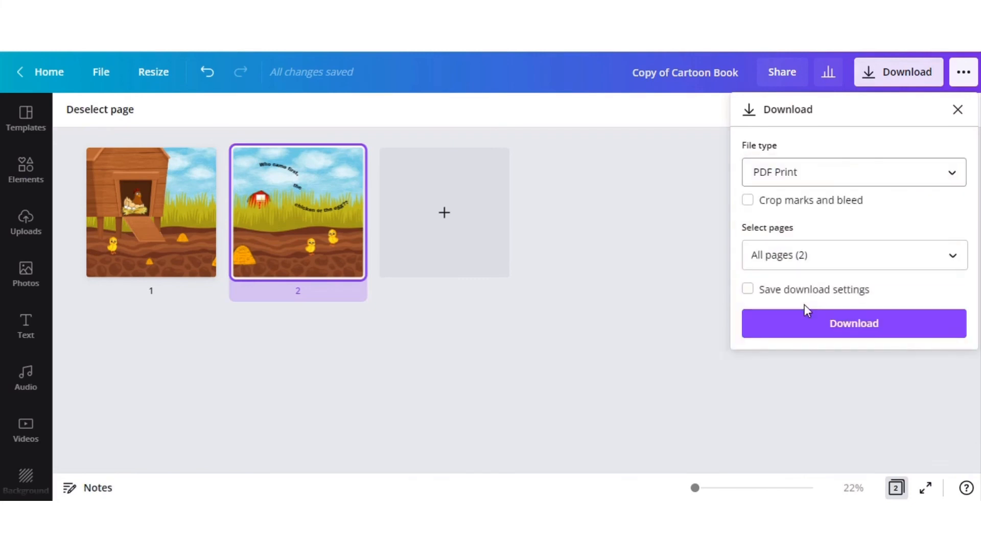
left_click(836, 328)
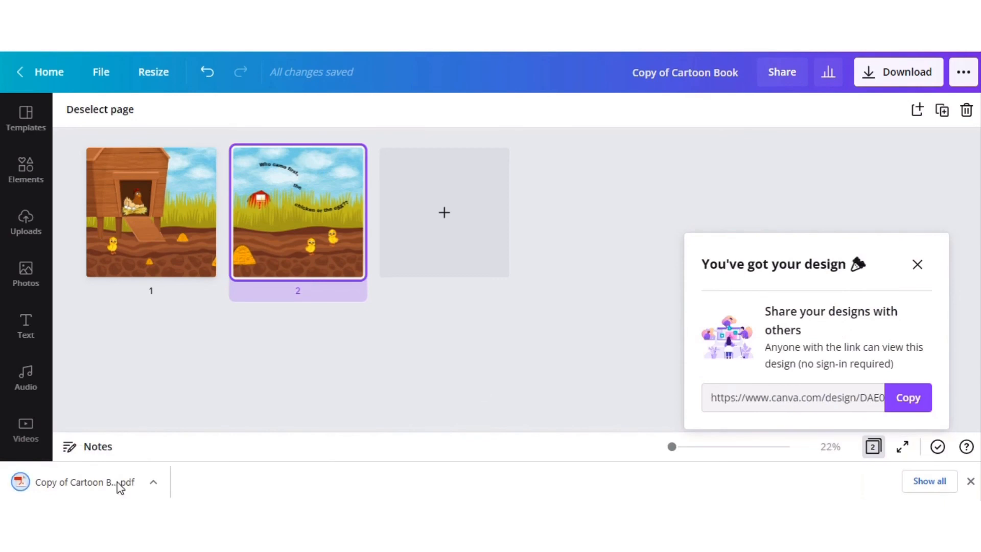
Open the downloaded Copy of Cartoon Book PDF in the browser and examine the artwork and text on both pages.
left_click(146, 488)
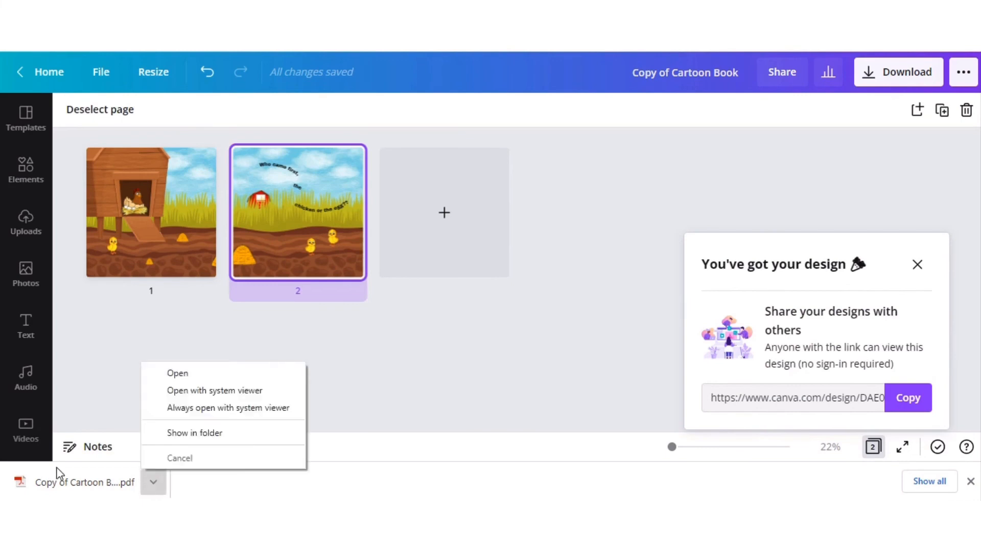
left_click(68, 477)
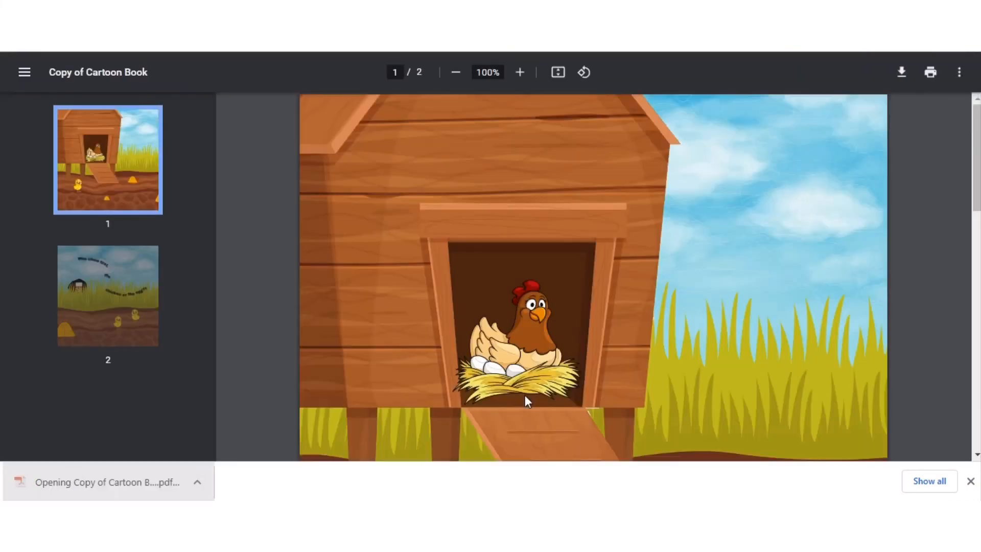
scroll(525, 395, "down", 2)
scroll(525, 394, "down", 5)
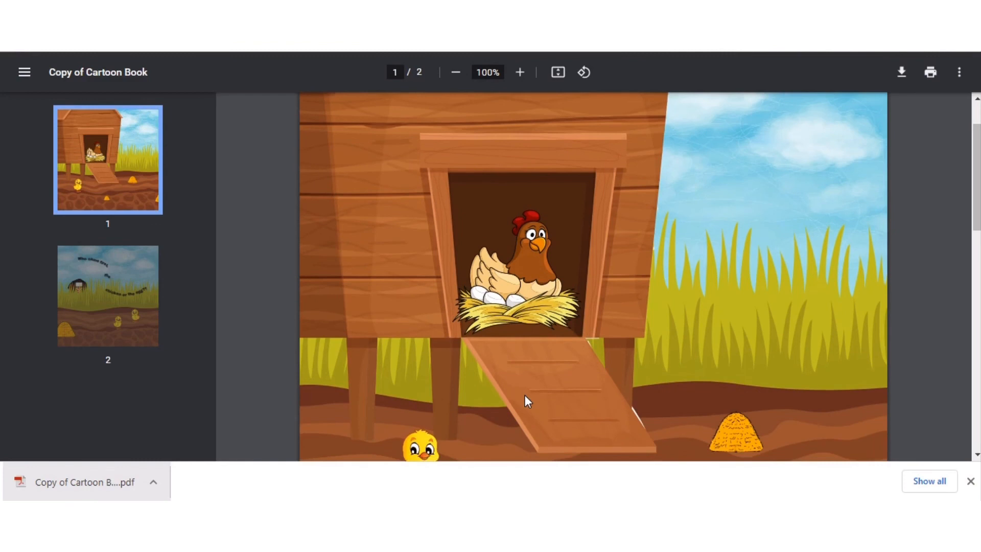
scroll(526, 399, "down", 5)
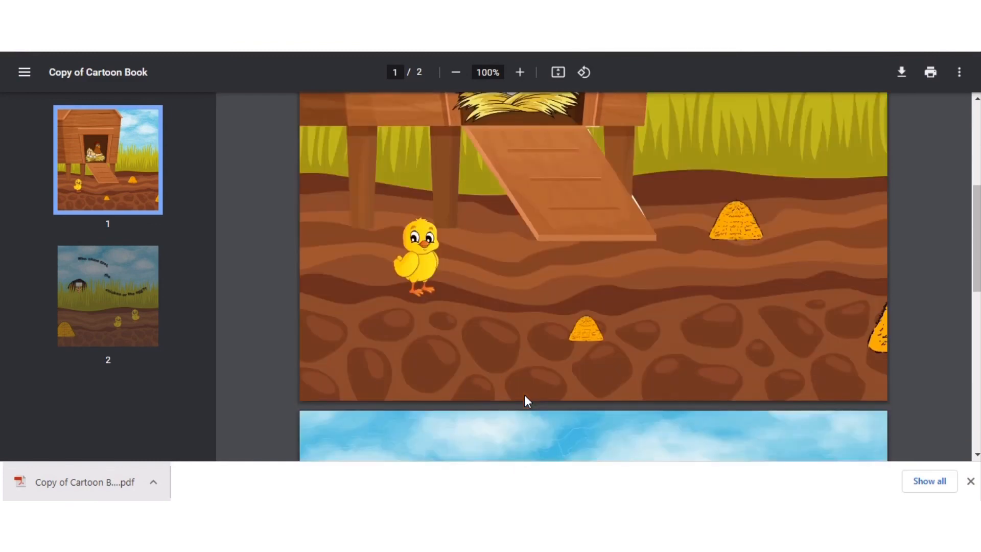
scroll(526, 398, "down", 6)
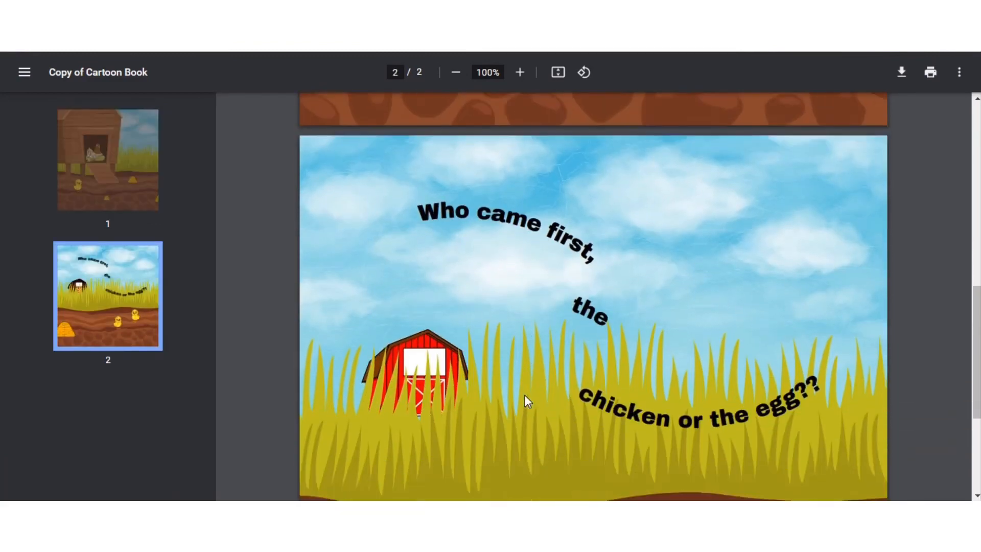
scroll(526, 400, "down", 1)
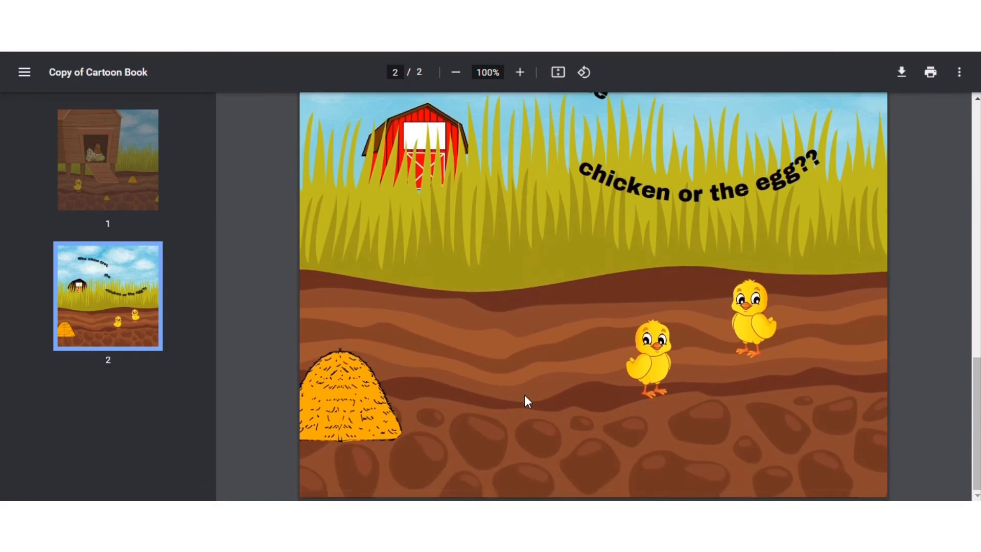
scroll(526, 400, "up", 6)
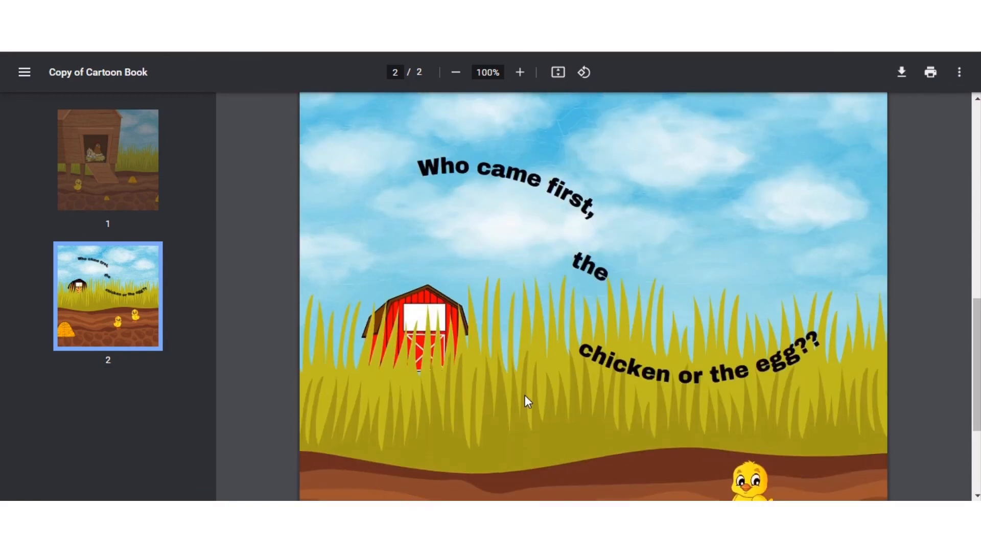
scroll(524, 396, "up", 8)
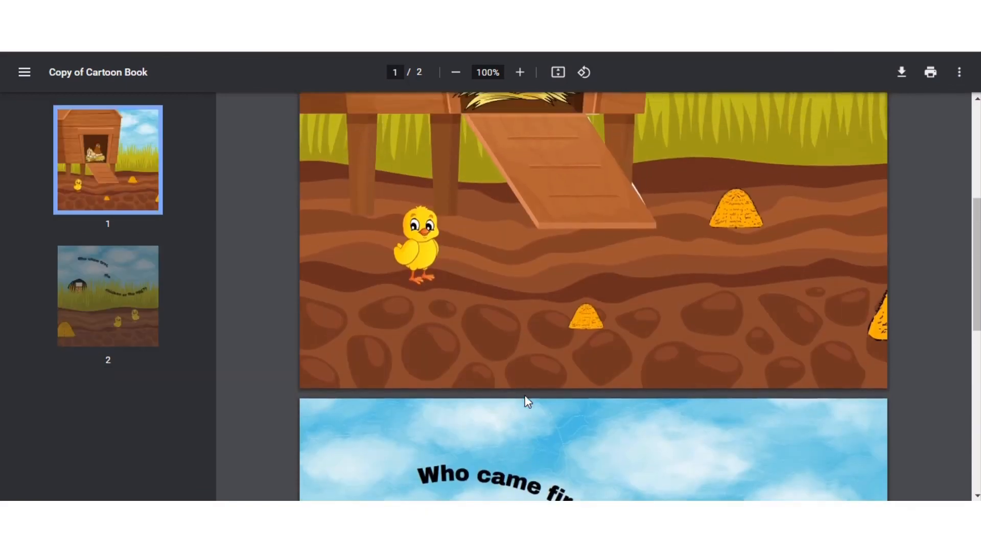
scroll(528, 400, "up", 1)
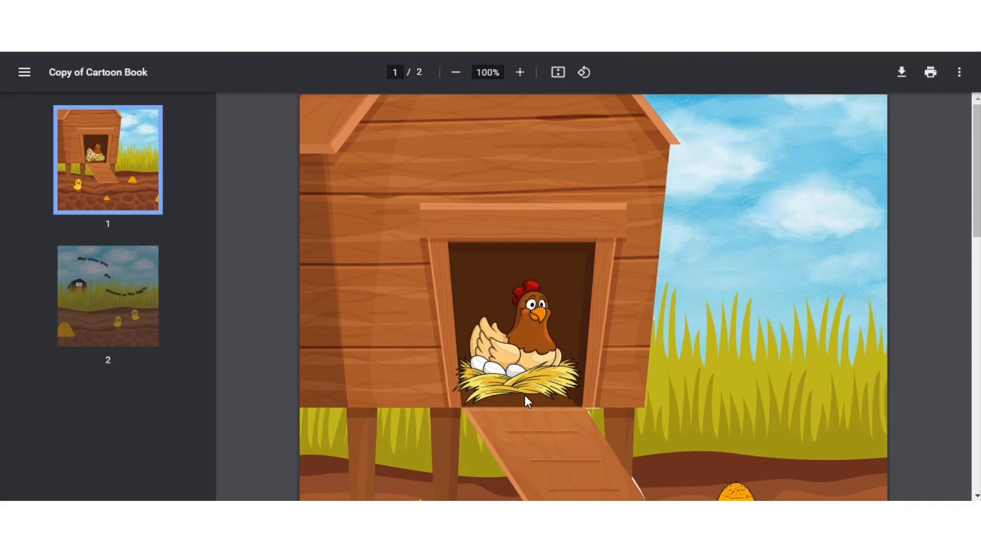
scroll(526, 396, "down", 8)
scroll(525, 395, "down", 4)
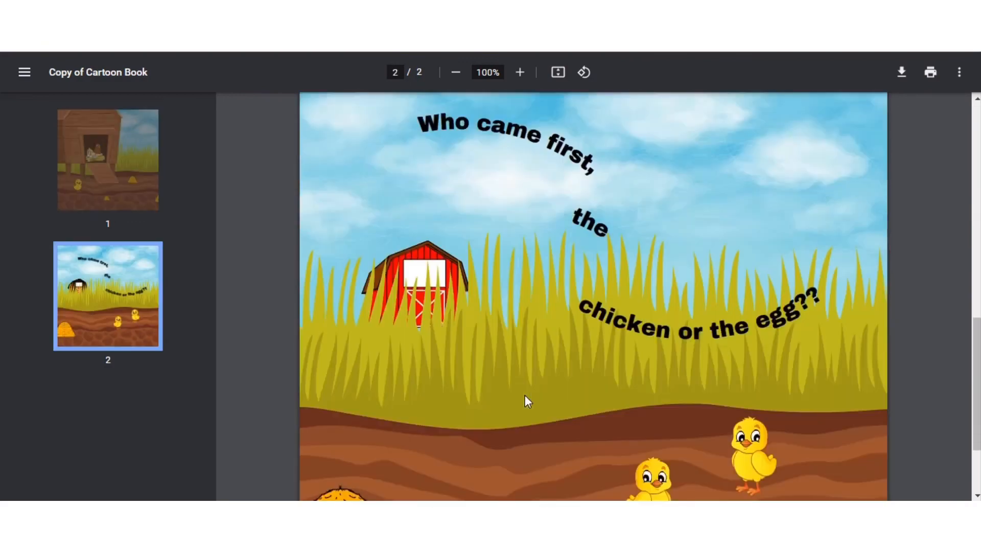